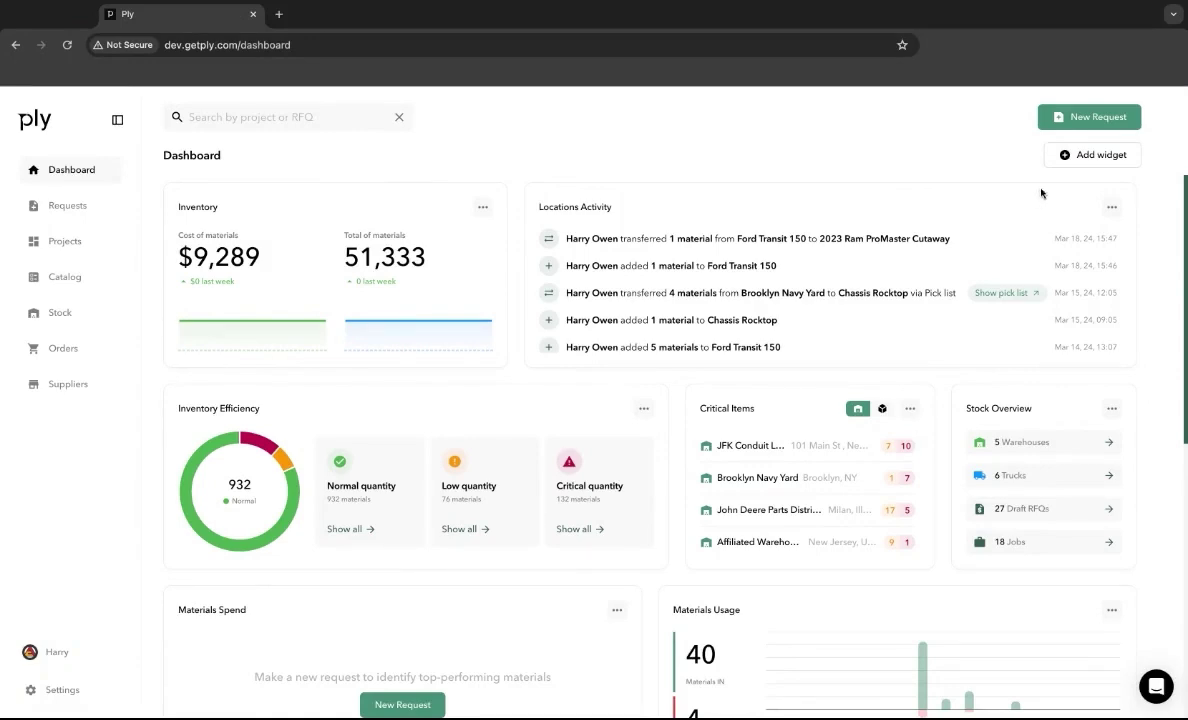
- Review the manageable dashboard widgets available to add, from materials usage to the active location feed, and return to the dashboard
click(1100, 155)
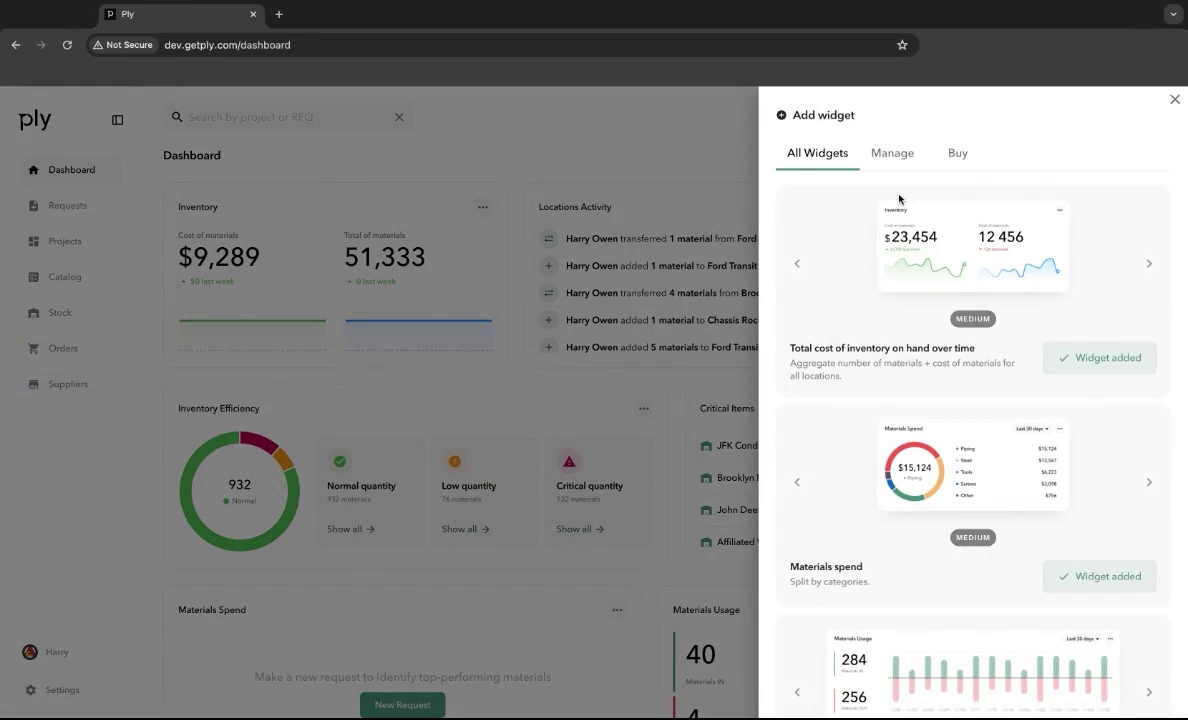
click(894, 155)
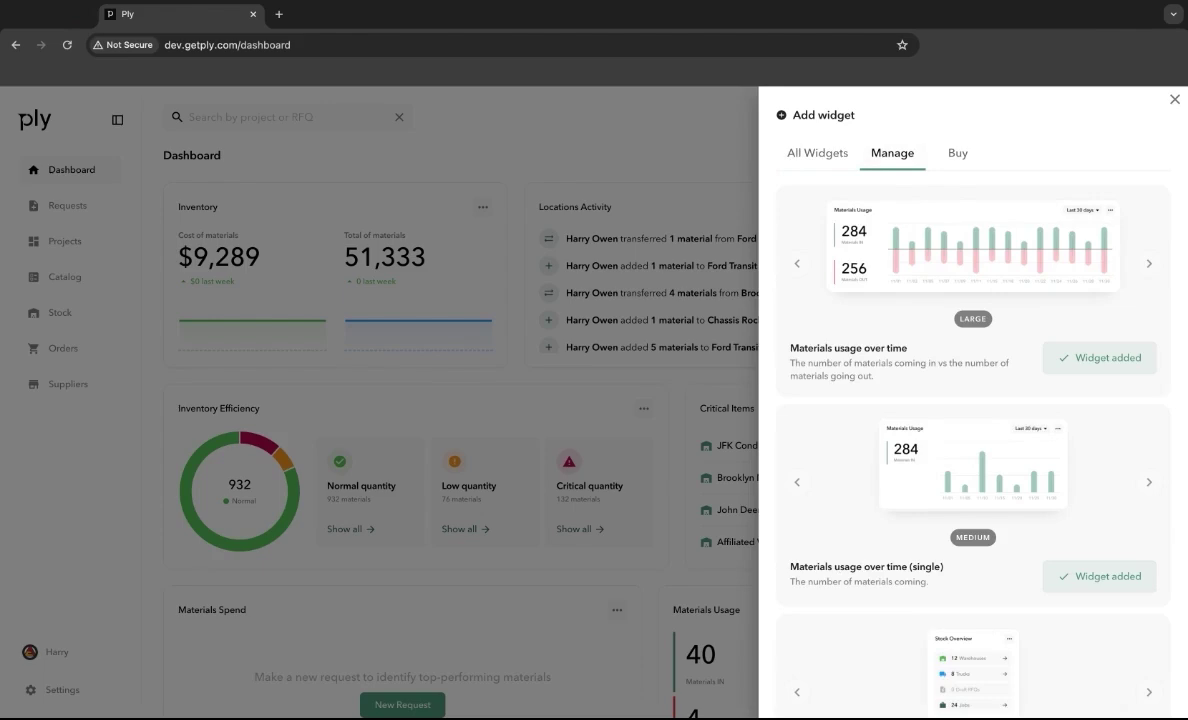
scroll(972, 400, down, 5)
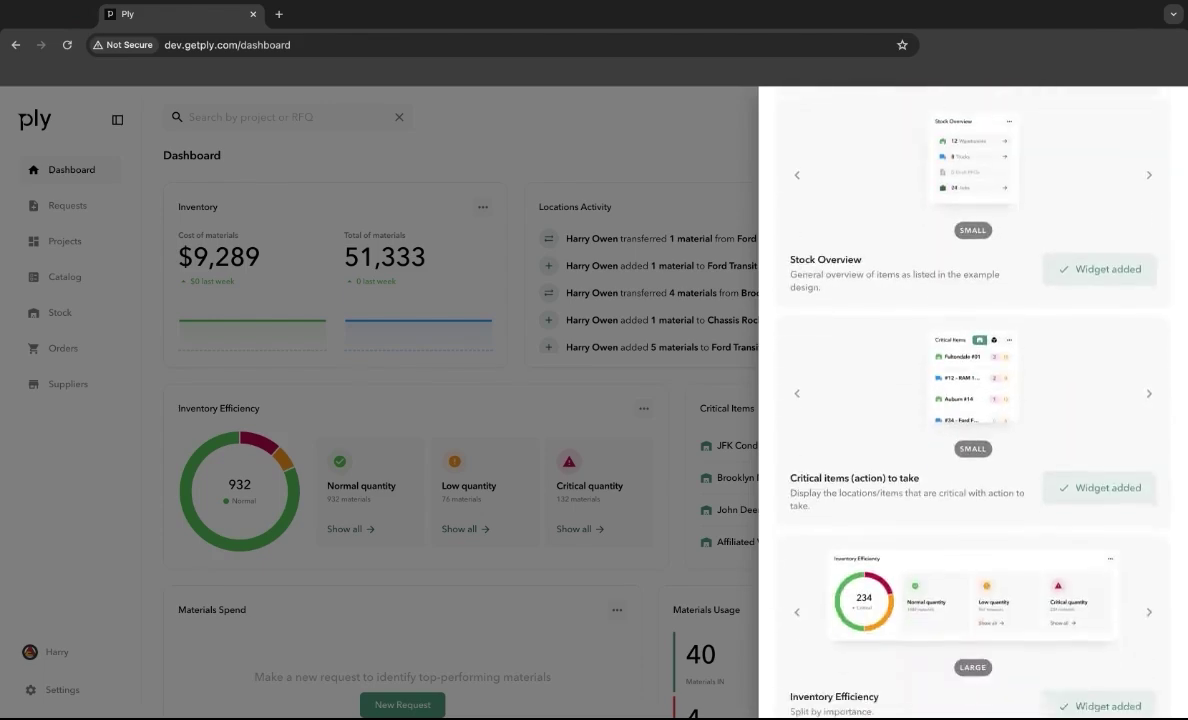
scroll(972, 400, down, 3)
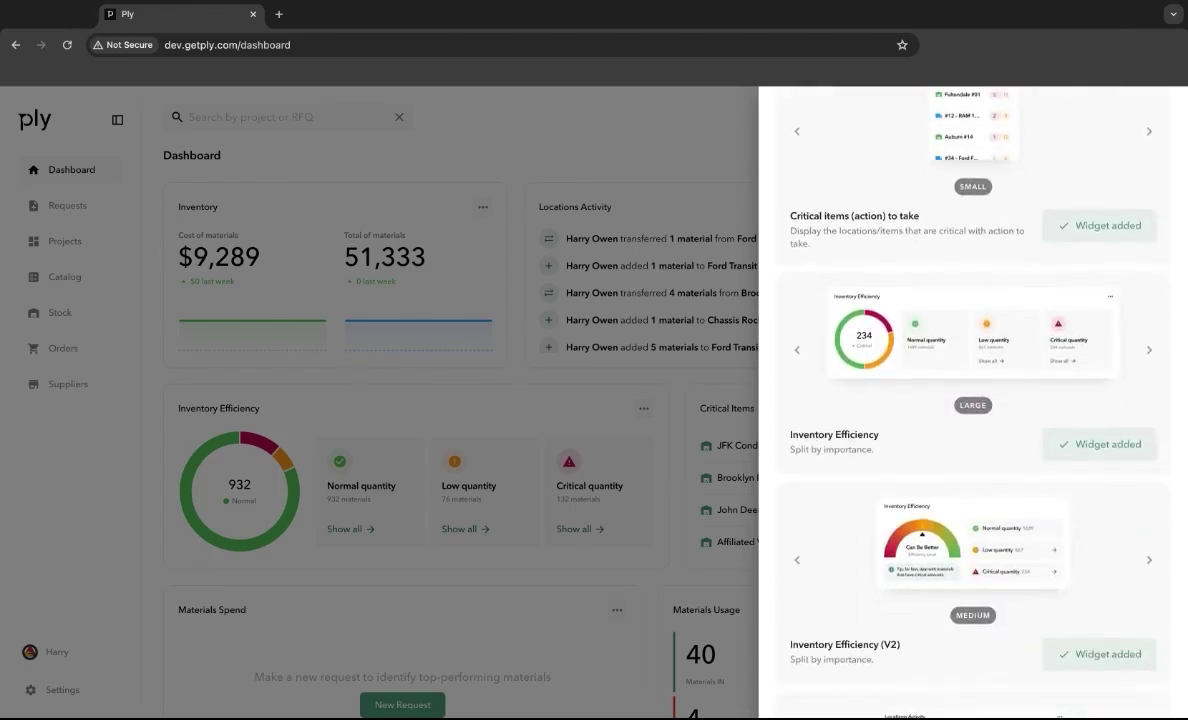
scroll(972, 400, down, 3)
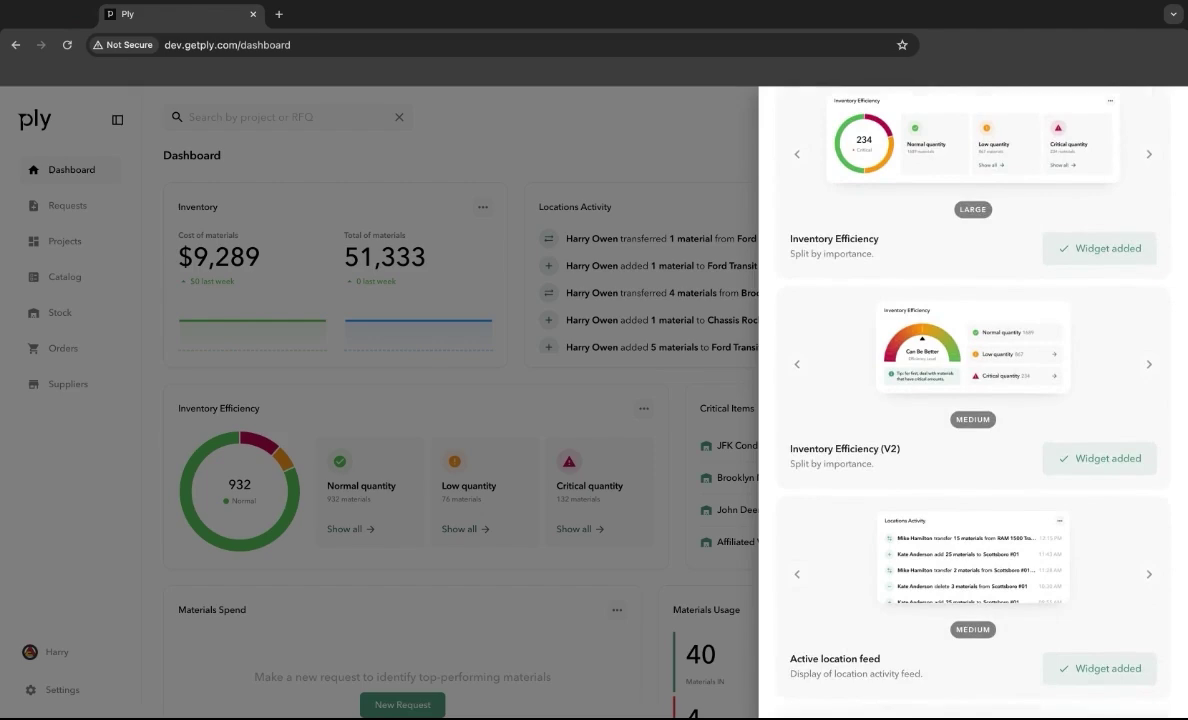
scroll(972, 400, down, 3)
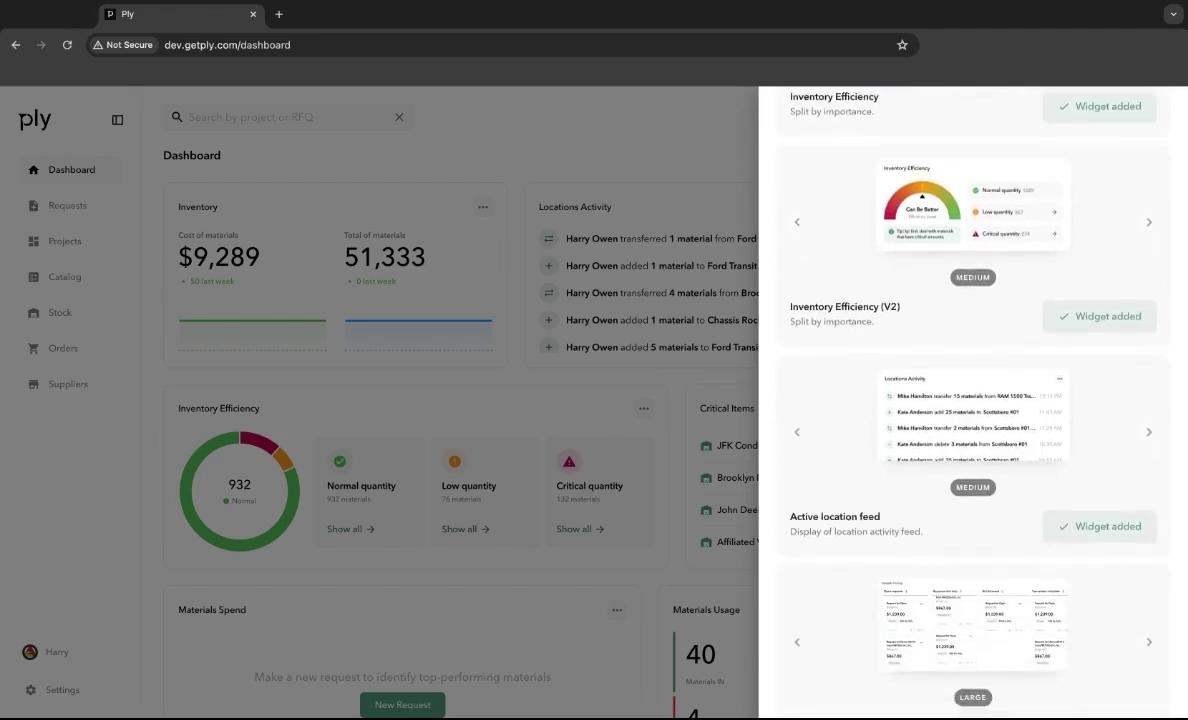
scroll(930, 441, down, 1)
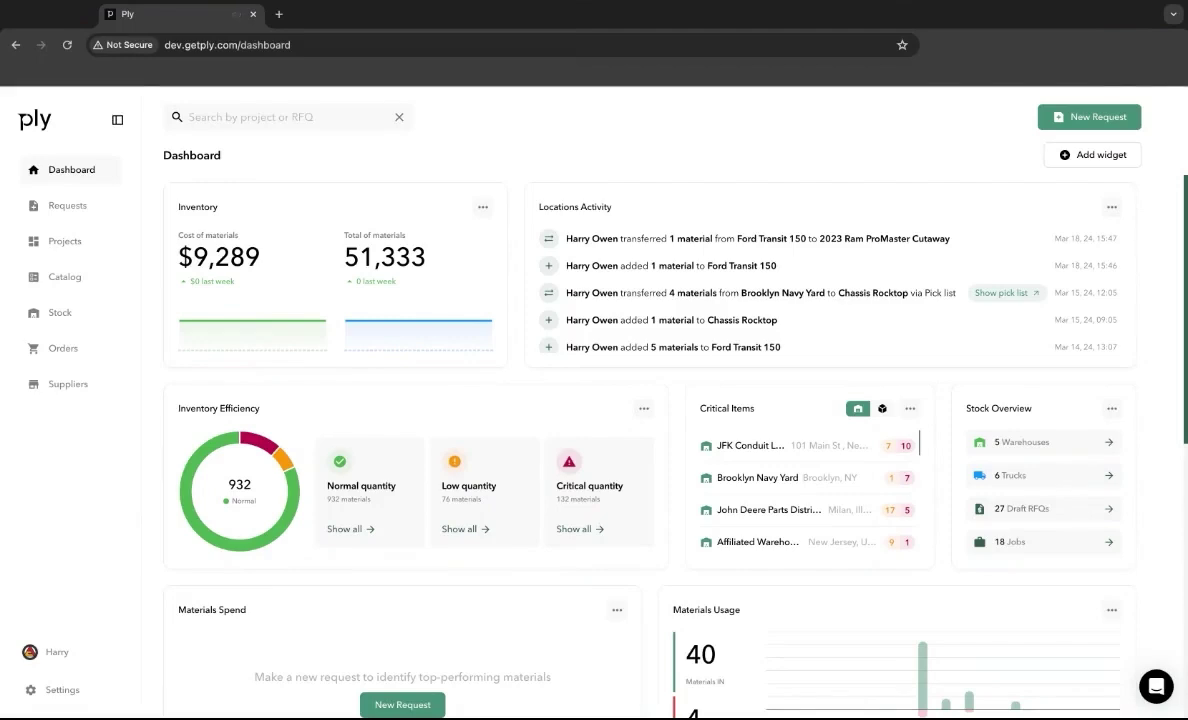
- Open the materials catalog and review its filter options for location, category, brand, manufacturer, alerts, tags and duplicates without applying any
click(45, 287)
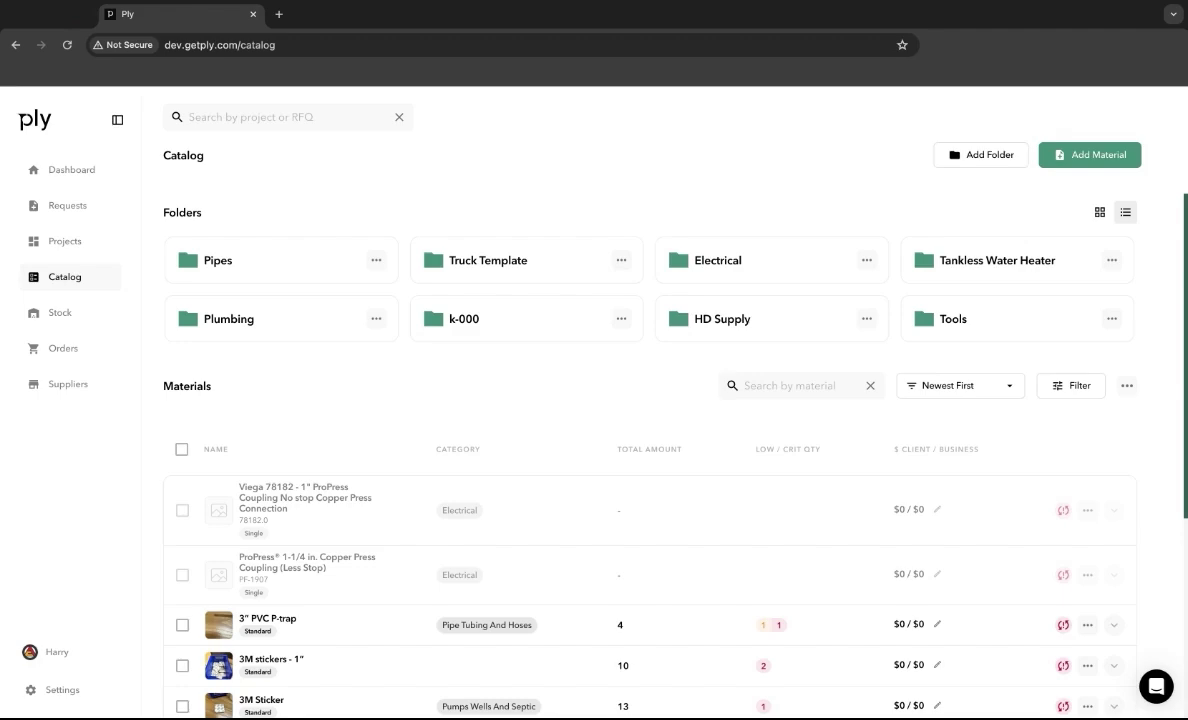
click(1071, 386)
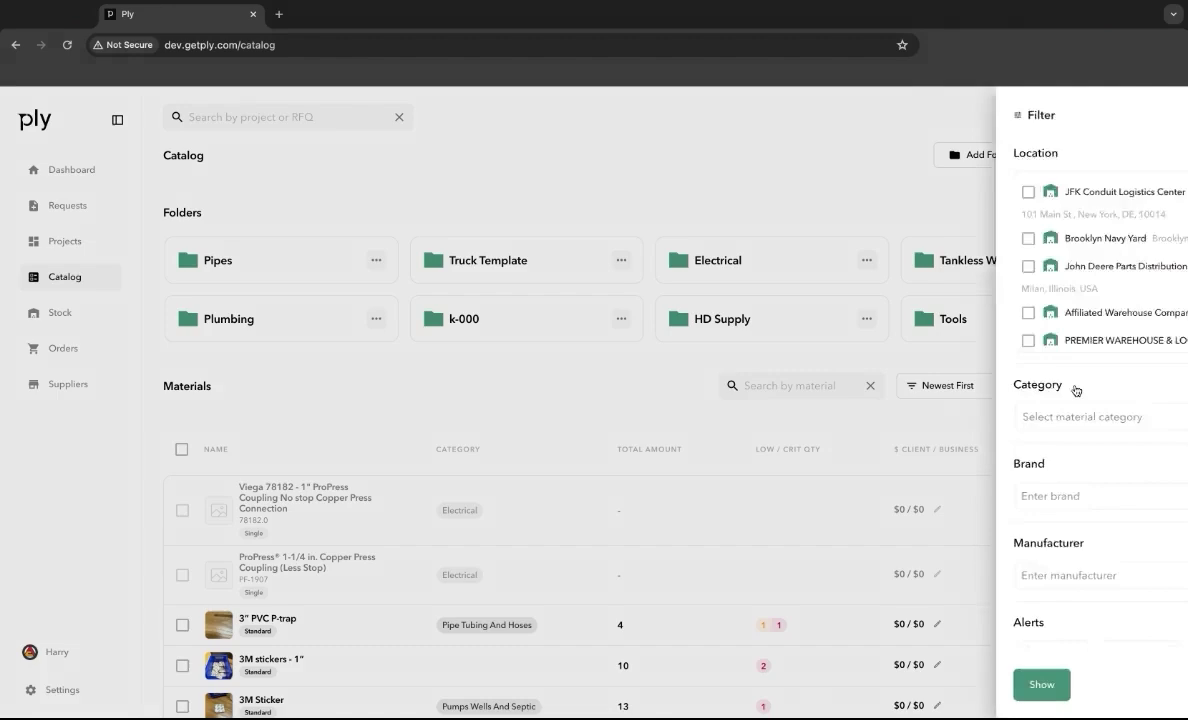
scroll(1074, 390, down, 2)
scroll(1005, 450, up, 2)
scroll(1005, 400, down, 4)
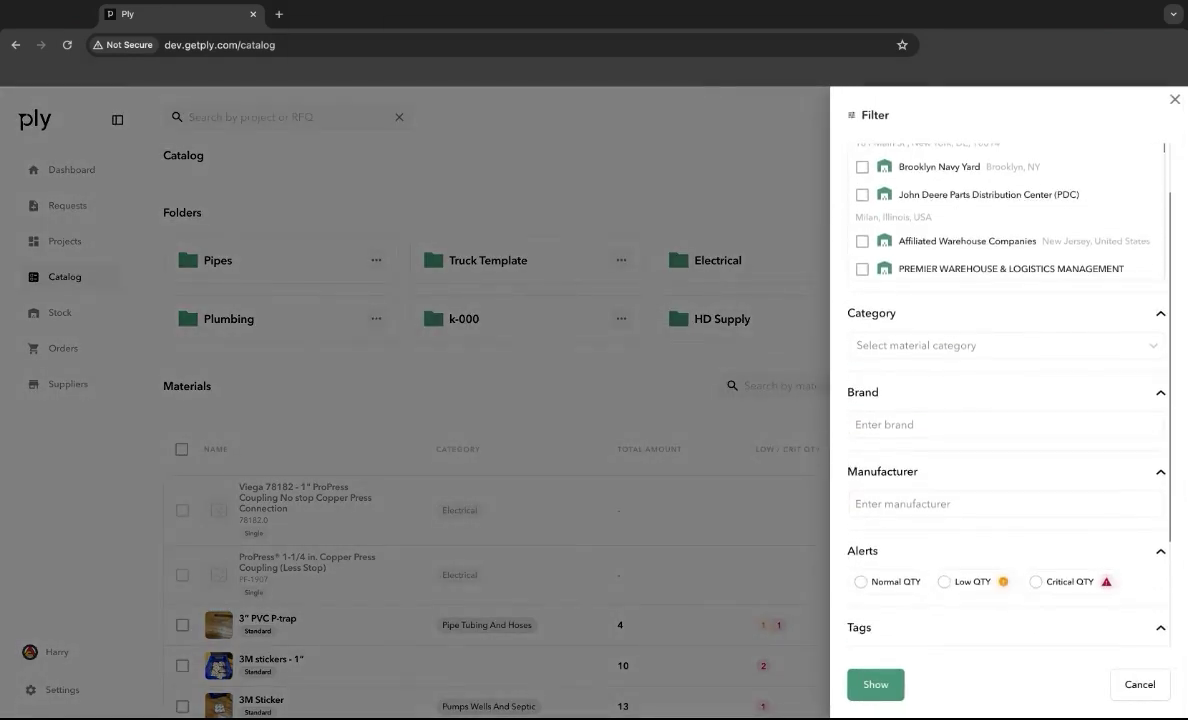
scroll(1005, 400, down, 1)
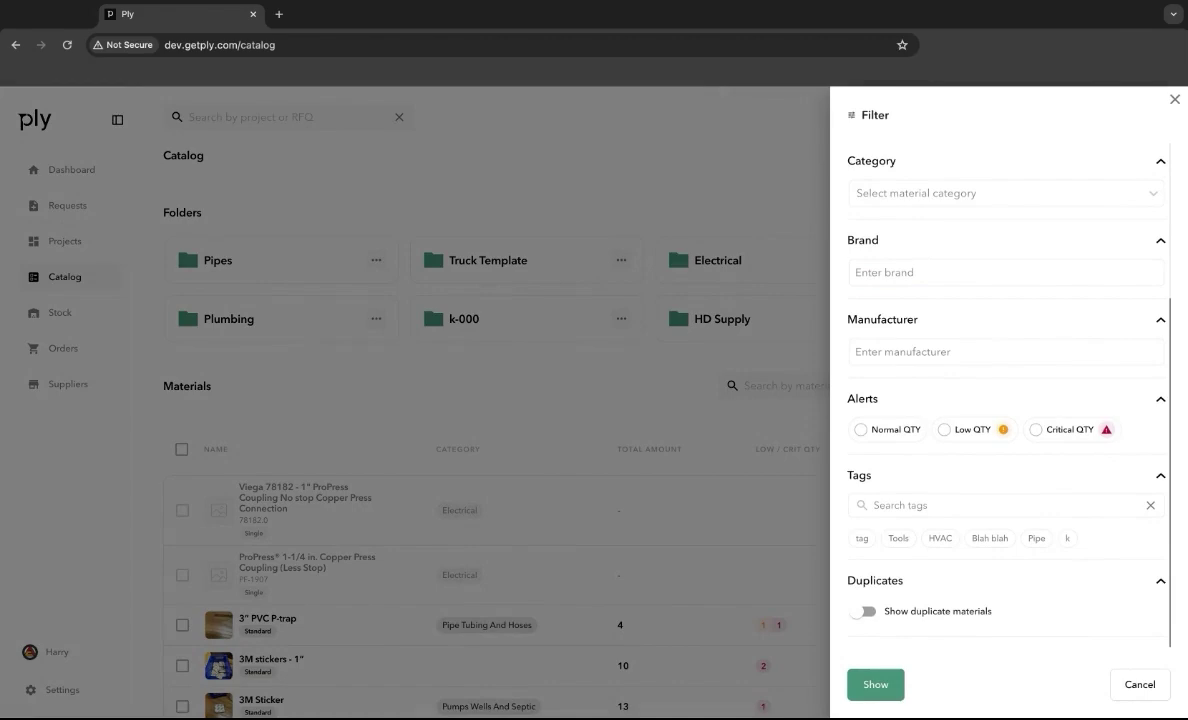
click(1139, 684)
- Open the WEG 447/9TSD pump motor's material page from the catalog and review its description, pricing trend and general information
scroll(551, 378, down, 5)
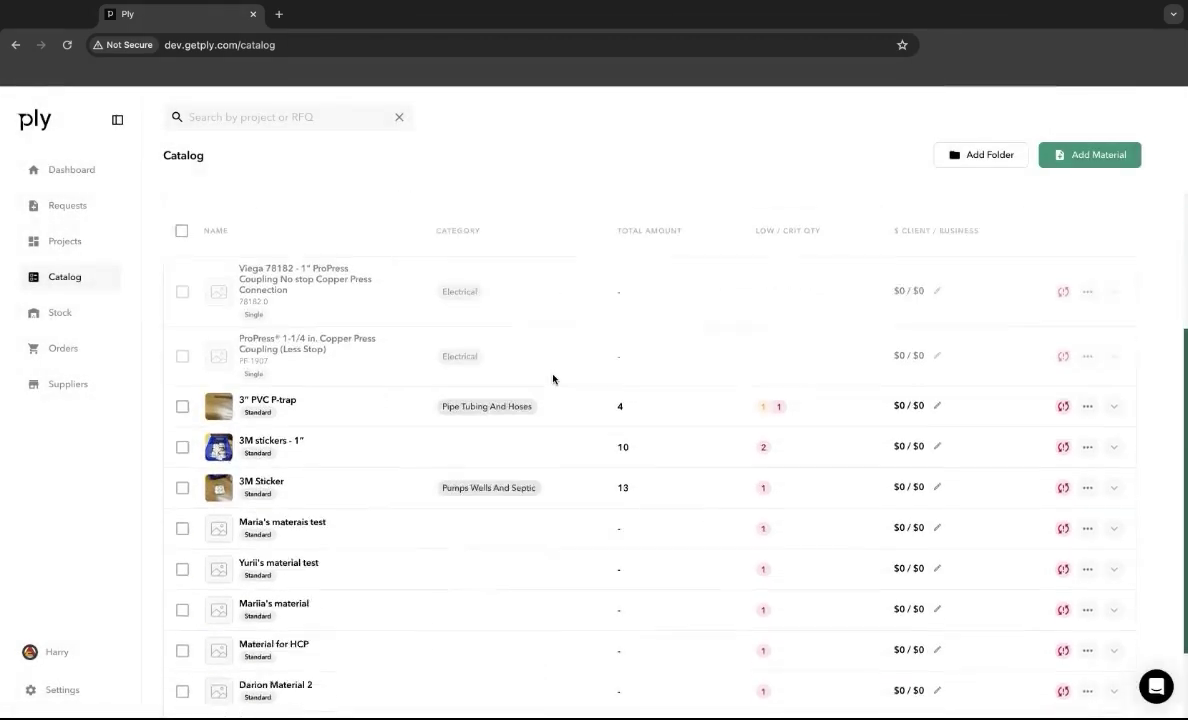
click(1038, 638)
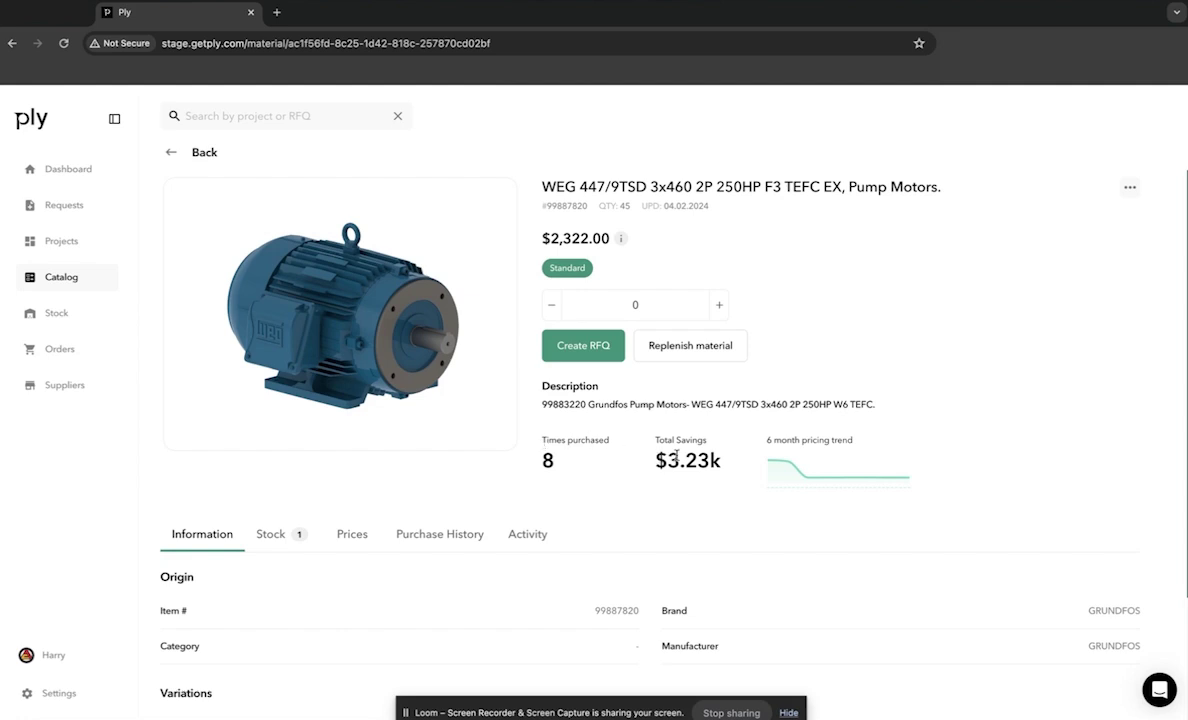
mouse_move(800, 452)
scroll(379, 557, down, 2)
scroll(379, 557, down, 1)
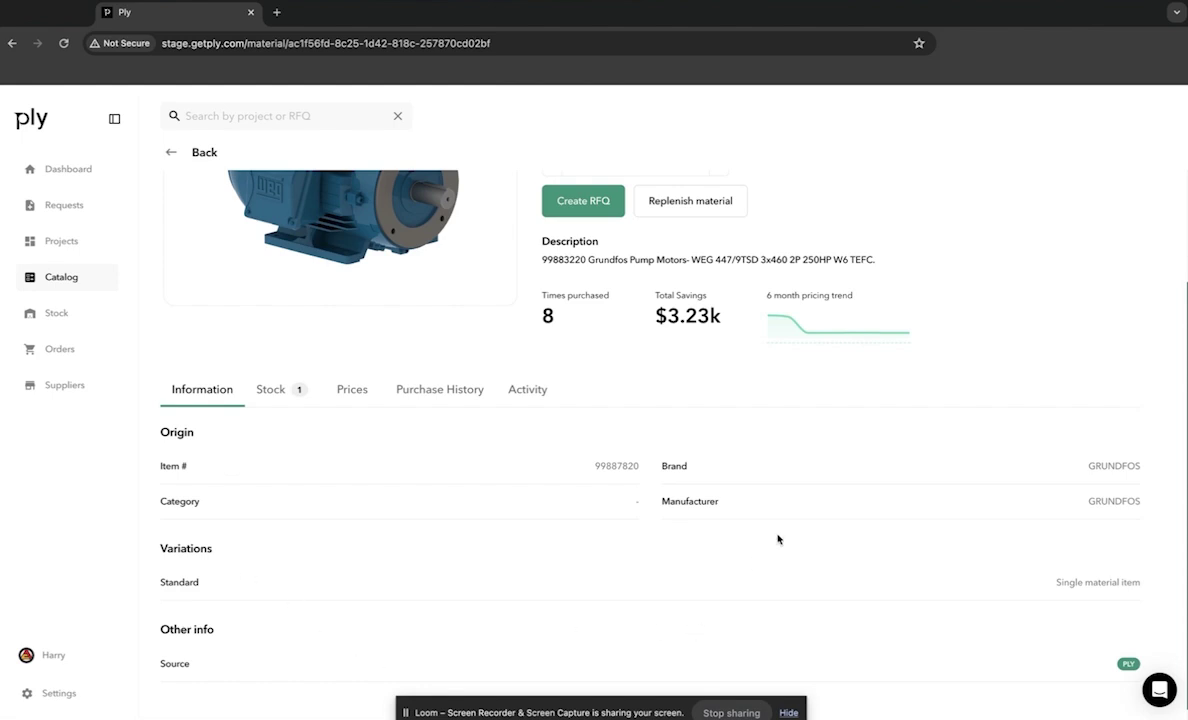
- Examine the pump motor's stock by location, including the low and critical quantity alerts for individual trucks and warehouses
click(263, 378)
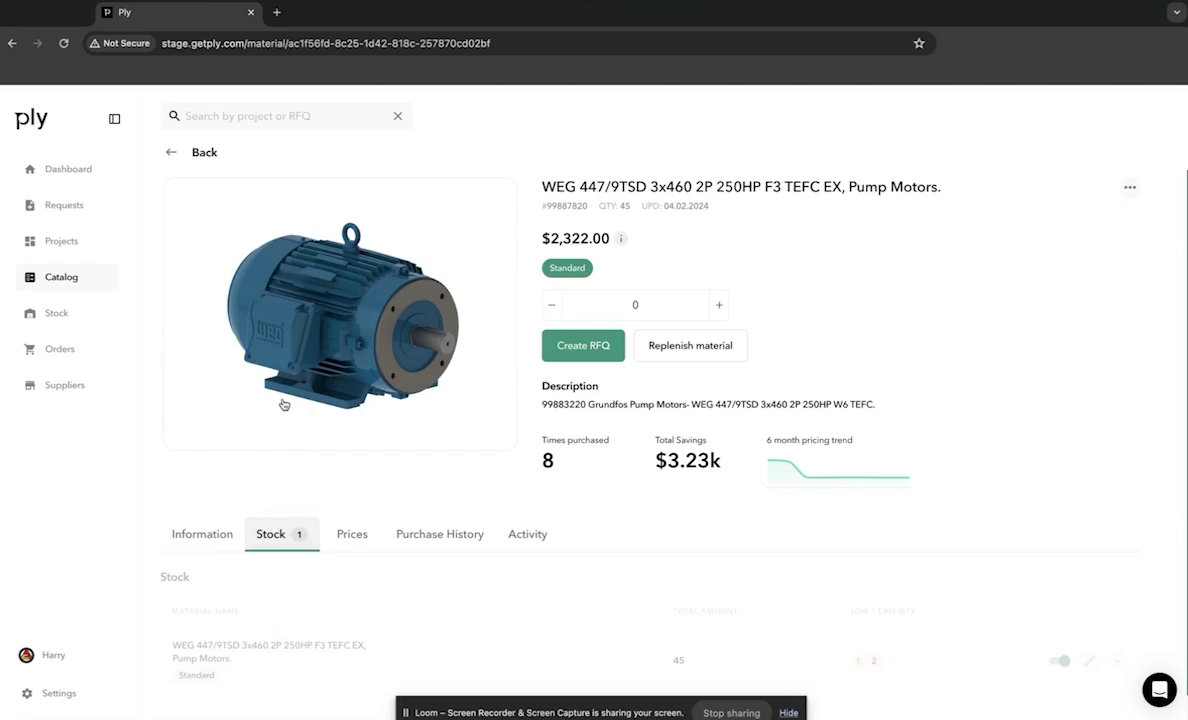
click(1117, 632)
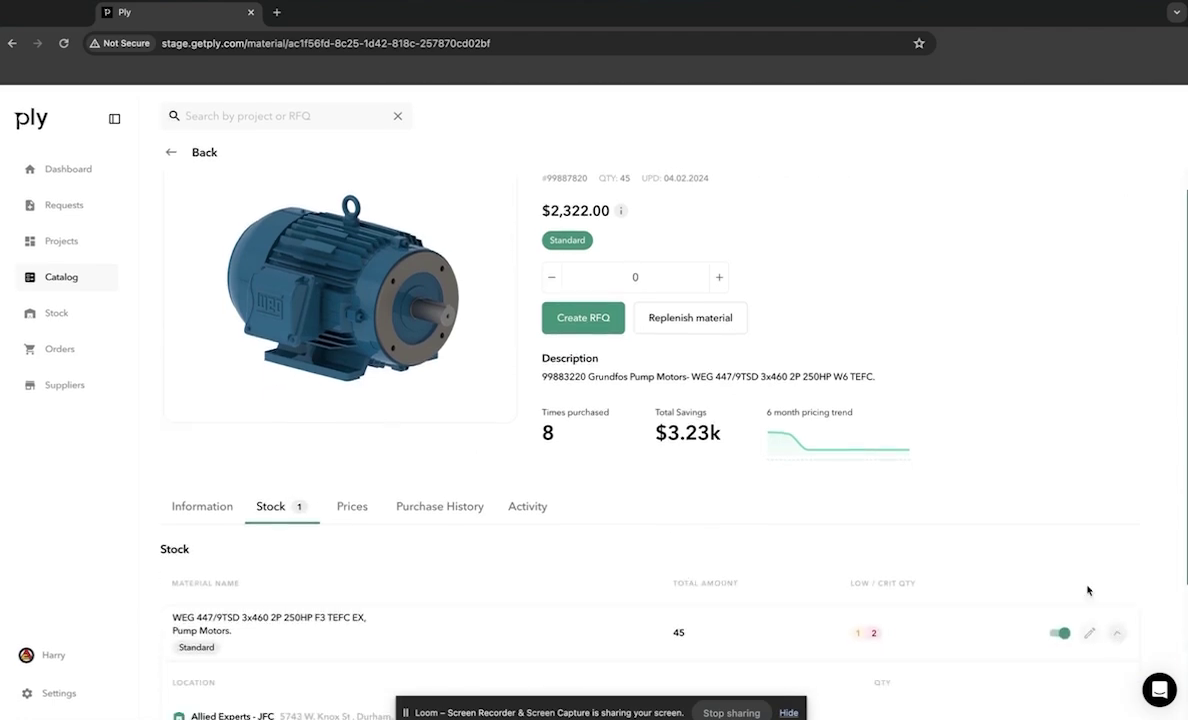
scroll(1069, 549, down, 1)
scroll(1069, 549, down, 2)
scroll(1069, 549, down, 1)
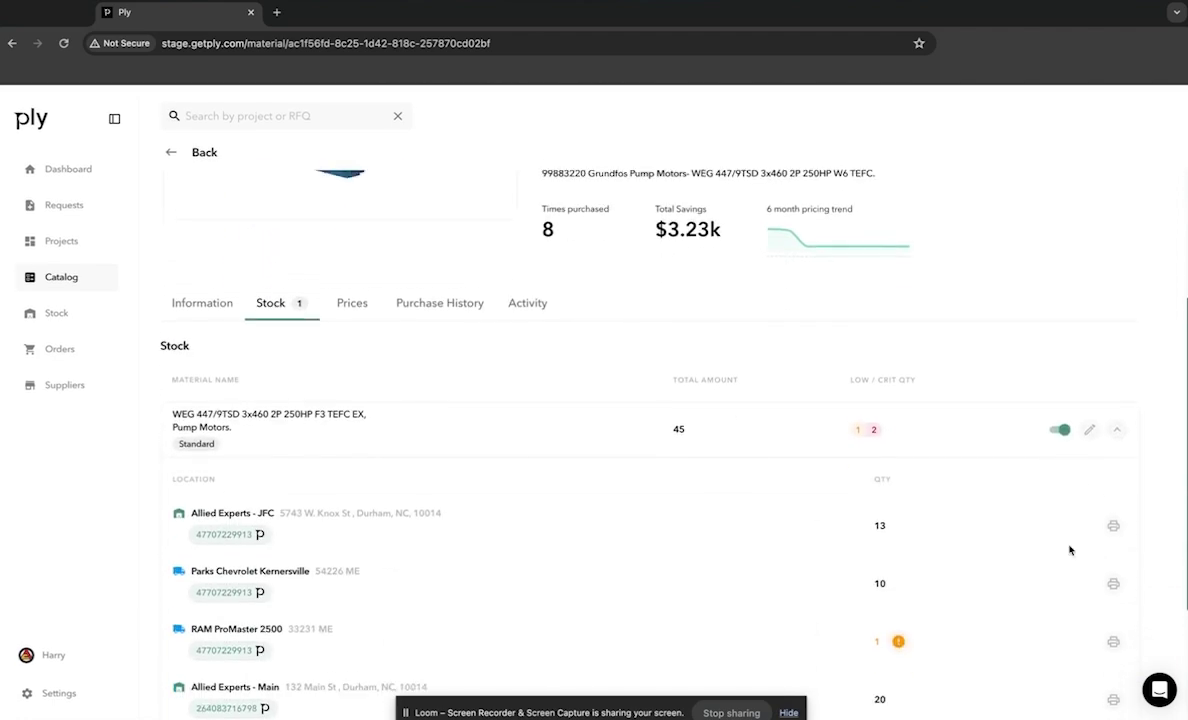
scroll(1069, 549, down, 1)
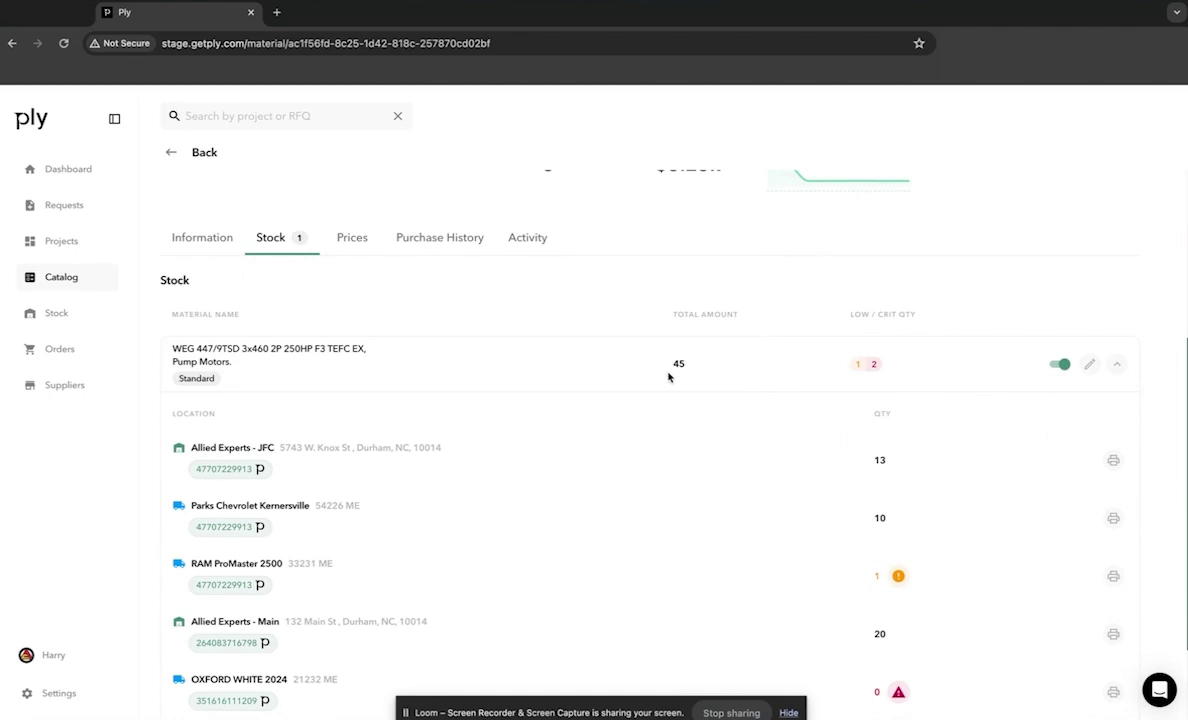
scroll(850, 484, down, 2)
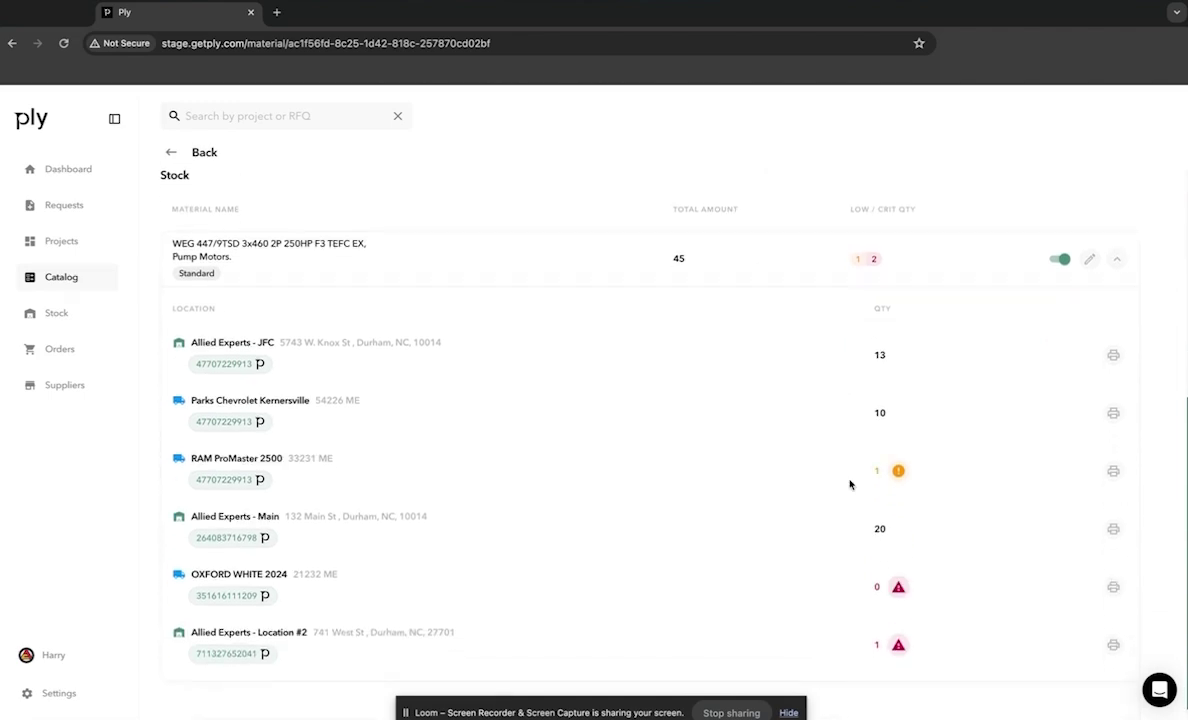
mouse_move(900, 485)
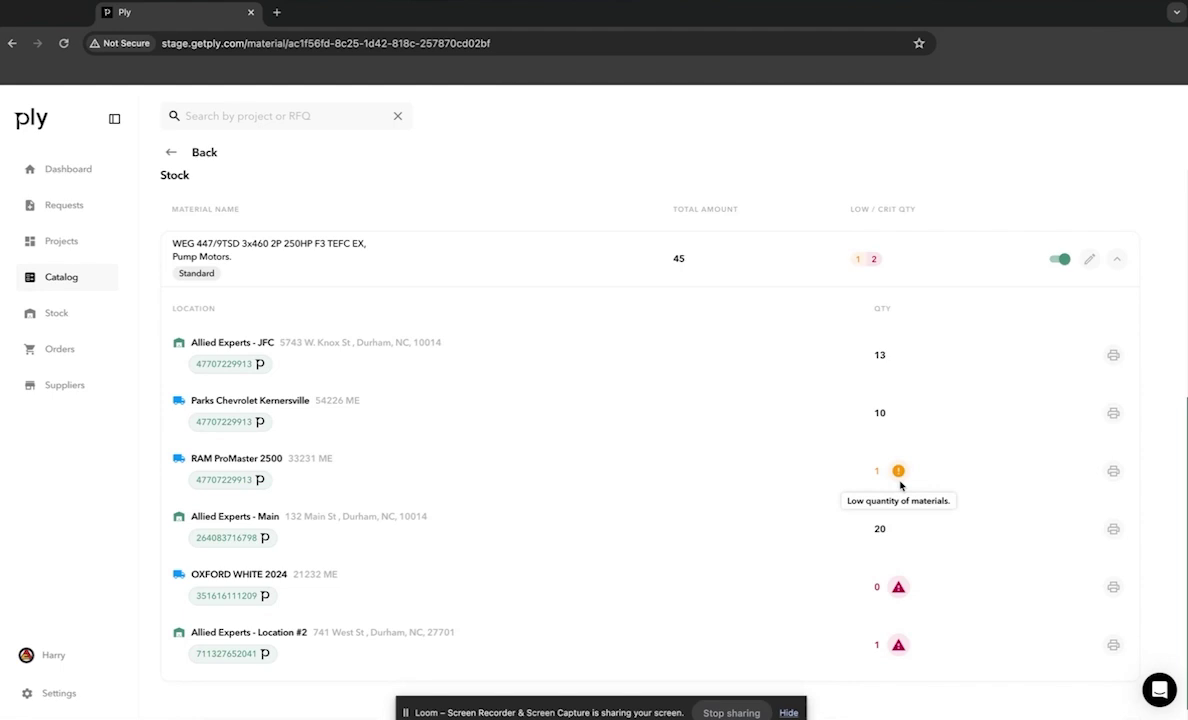
mouse_move(900, 592)
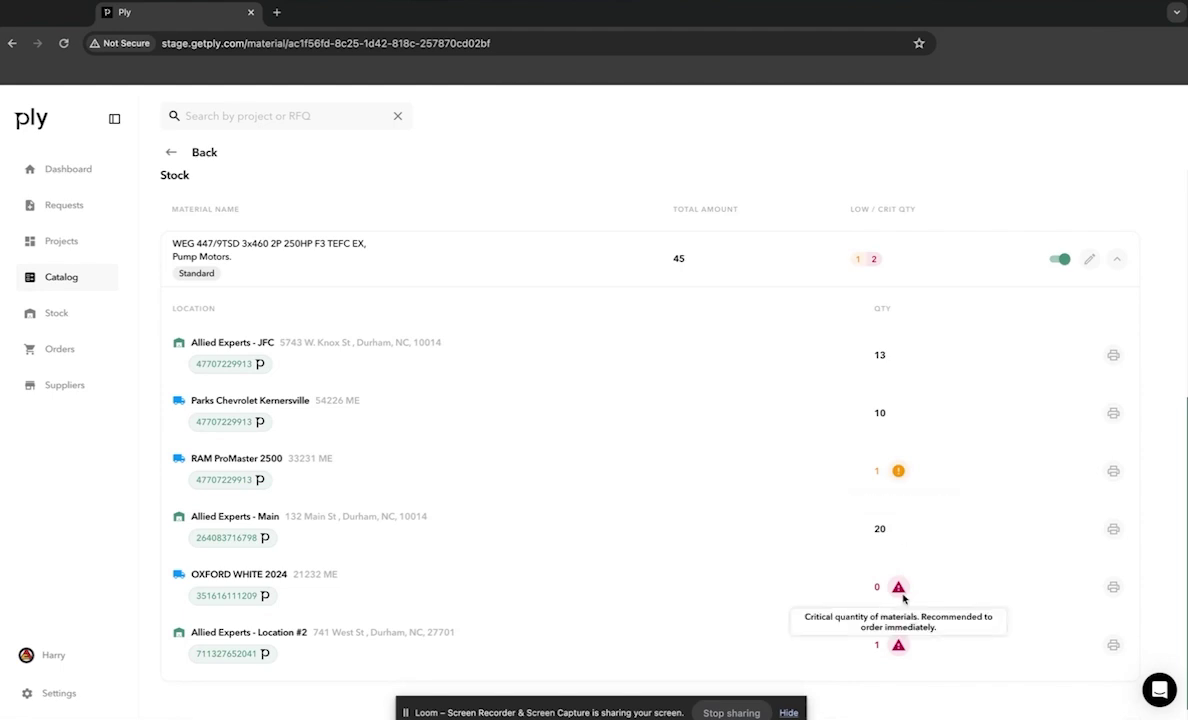
mouse_move(903, 656)
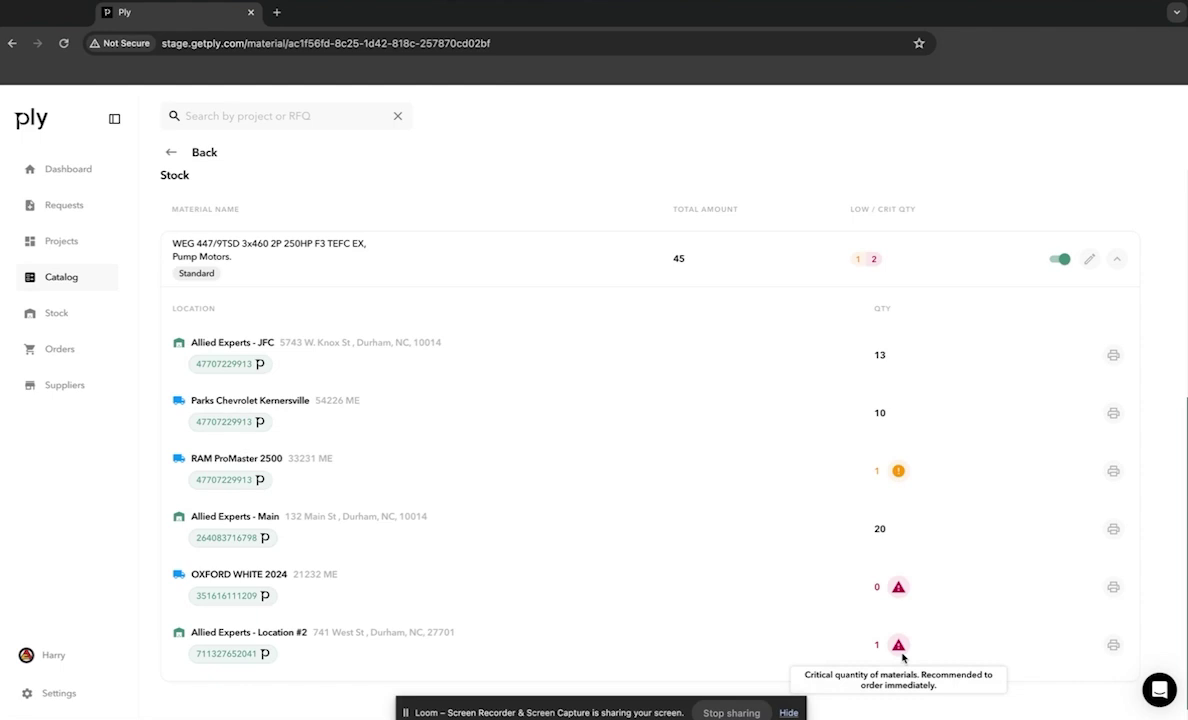
- Switch off the Standard variant of the WEG 447/9TSD pump motor in its stock list
scroll(880, 590, up, 2)
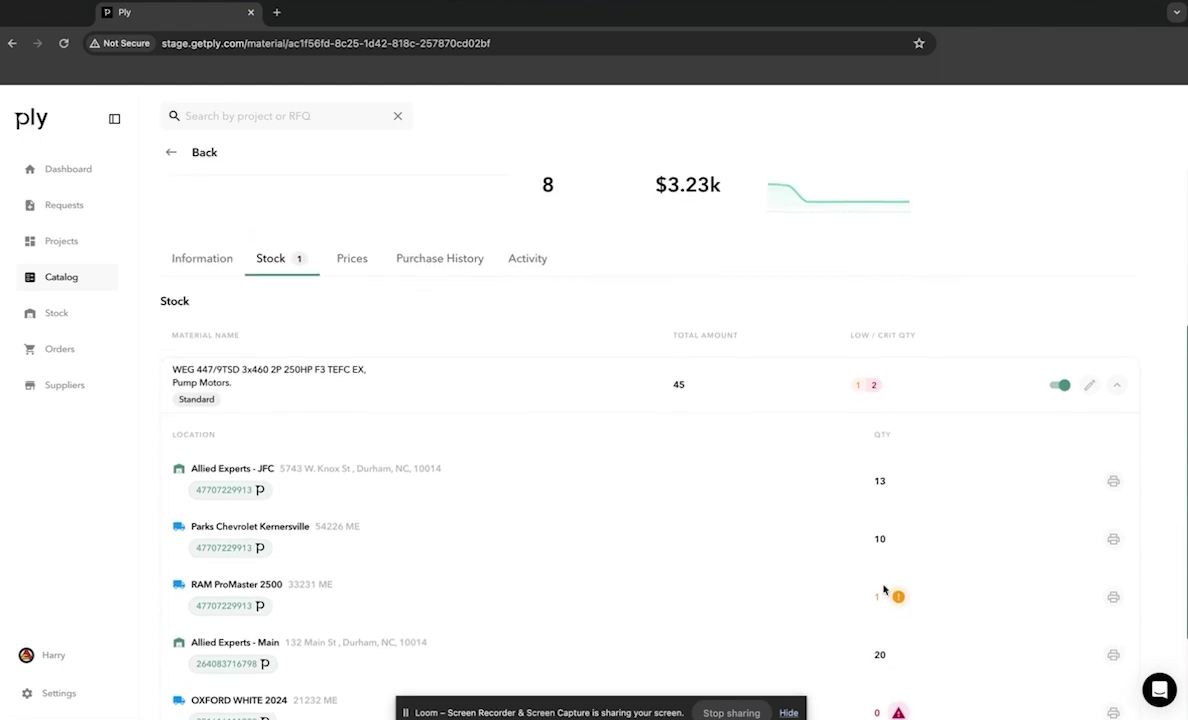
click(1062, 386)
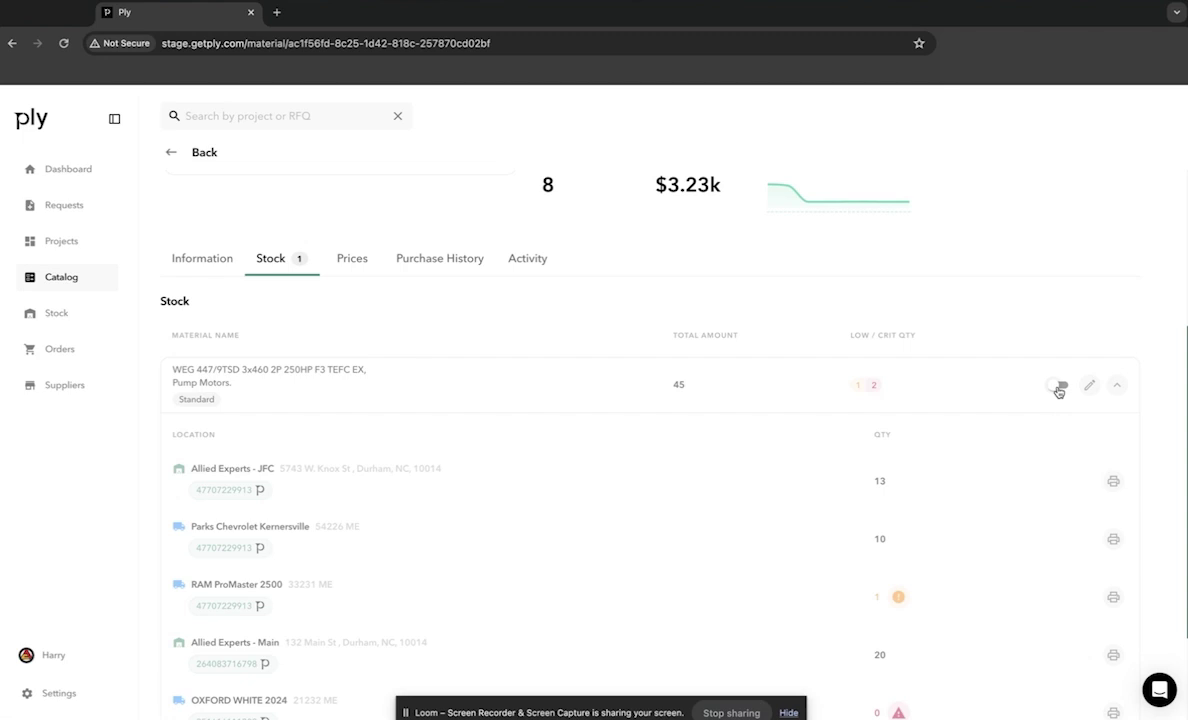
- Try a 5% increase on the pump motor's client and business prices, reset it to 0%, and close without saving
click(364, 268)
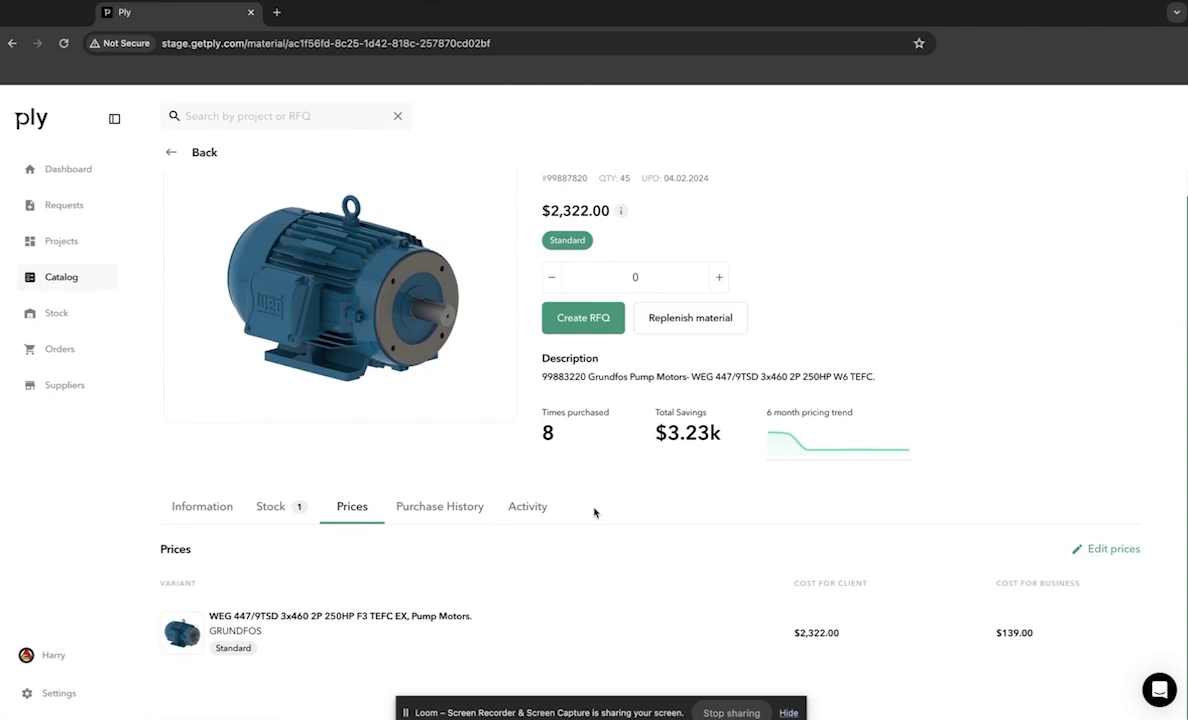
click(1114, 550)
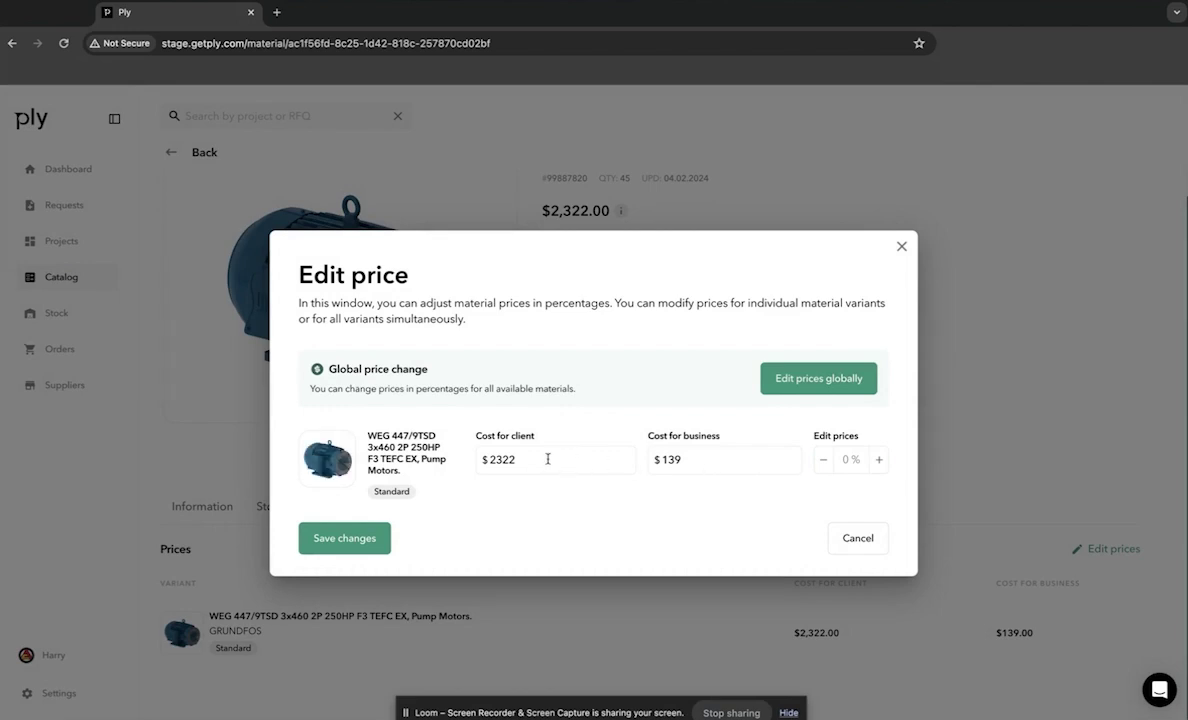
click(880, 461)
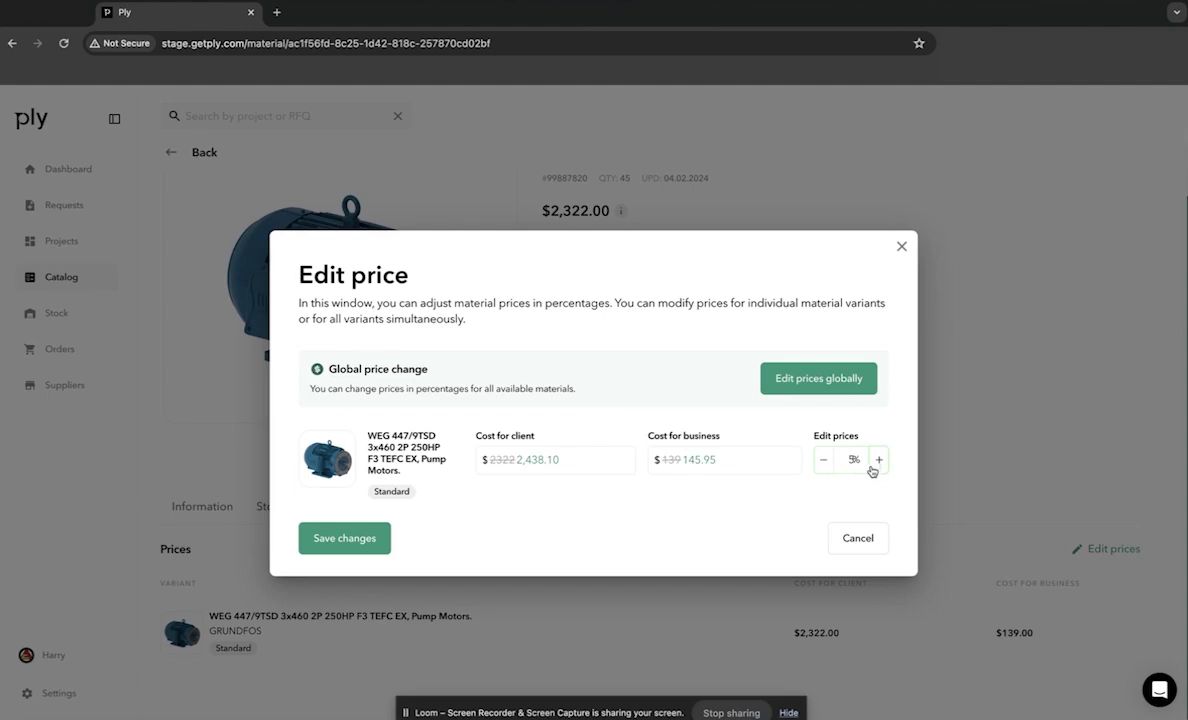
click(821, 462)
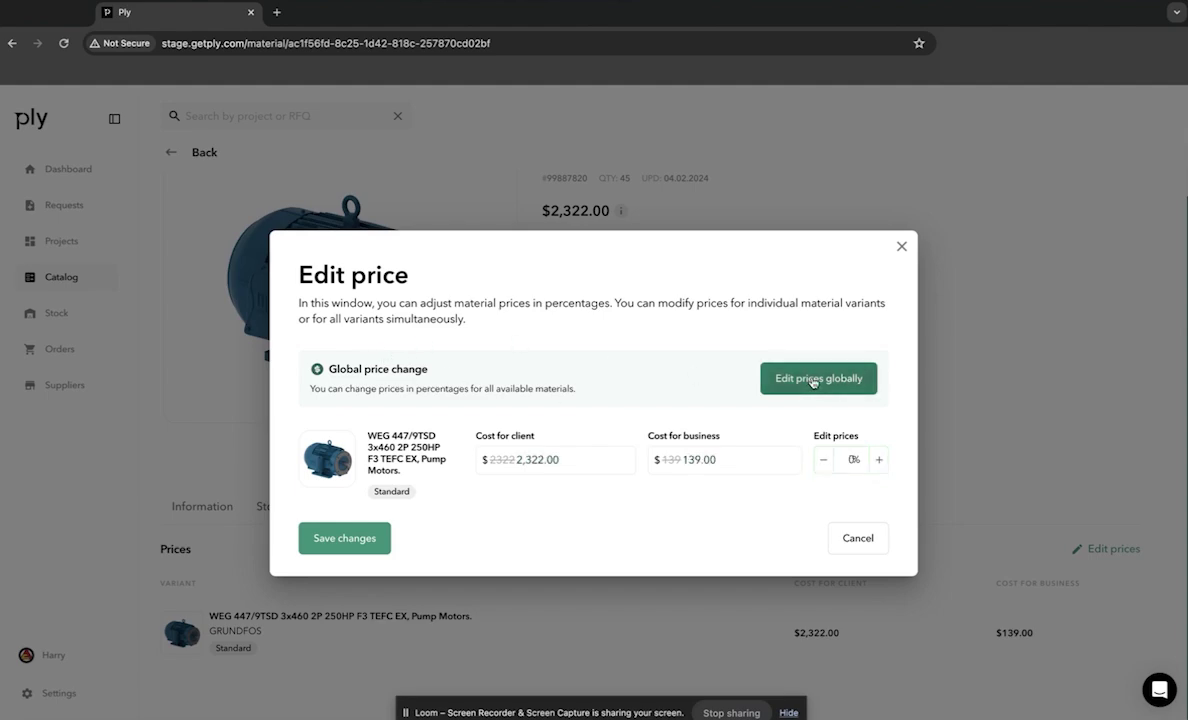
click(902, 250)
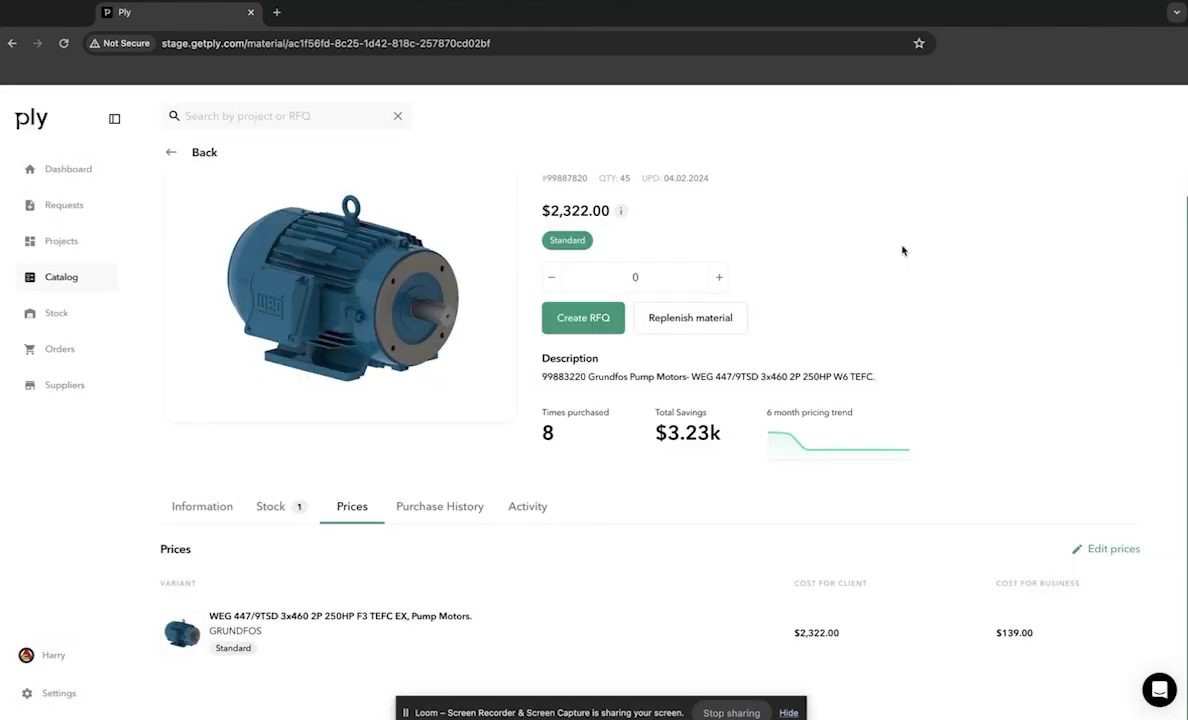
- Review the pump motor's purchase history, checking the request, quantity, cost and supplier of each purchase
click(440, 533)
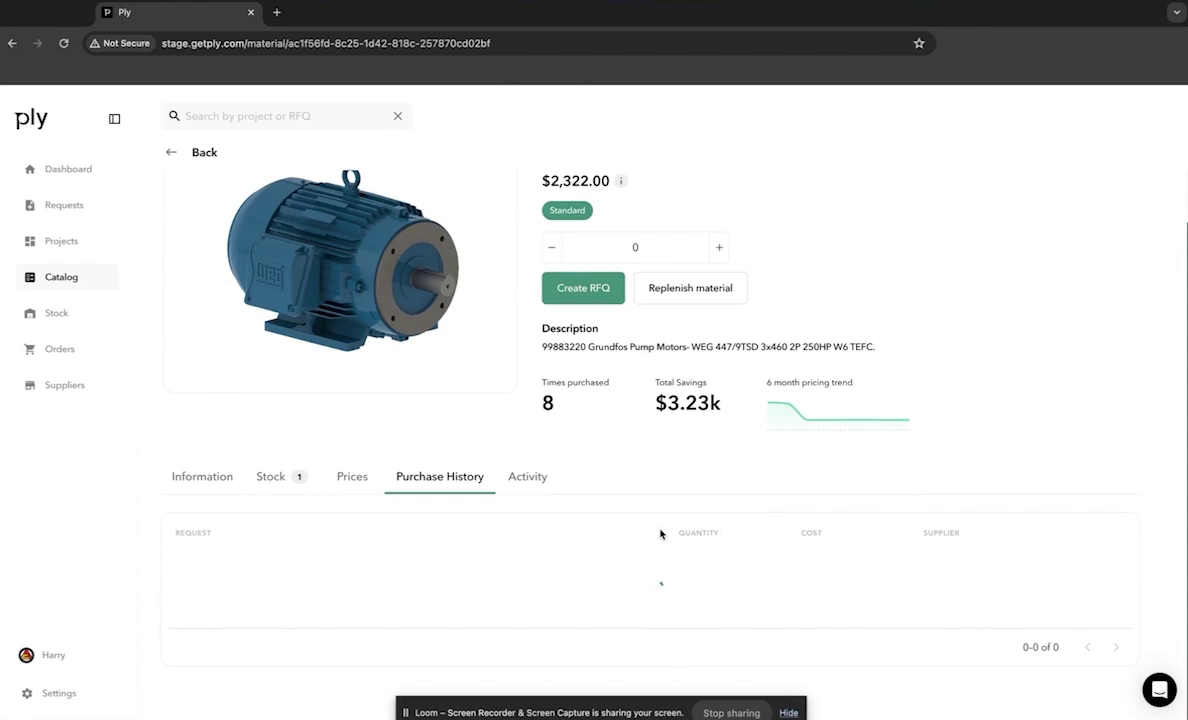
scroll(660, 534, down, 2)
scroll(661, 535, down, 1)
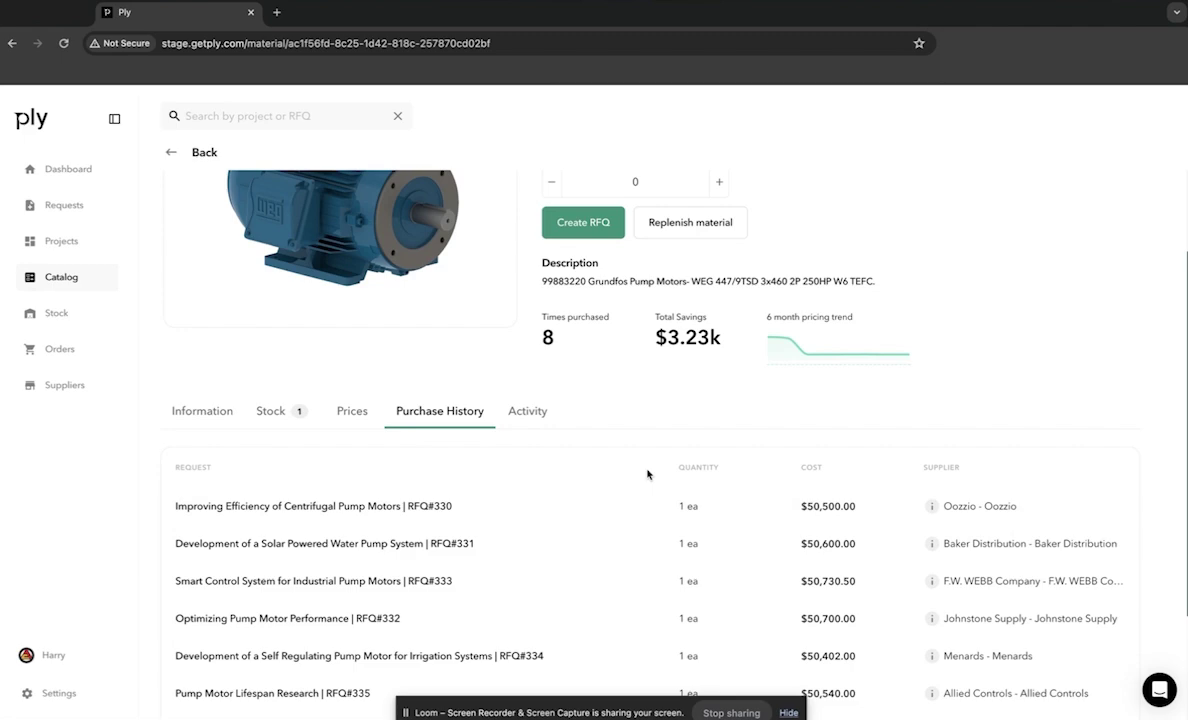
- Review the pump motor's activity log, expanding and collapsing the material details of the transfer from Allied Experts - Main to OXFORD WHITE 2024
click(530, 411)
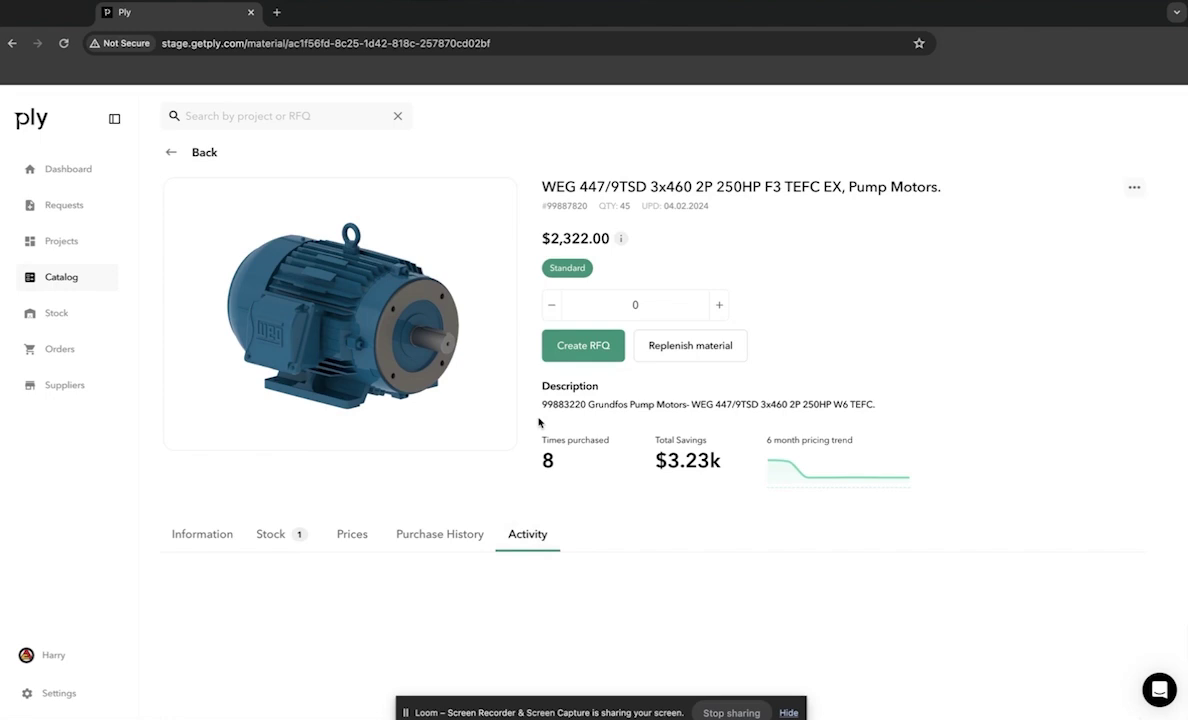
scroll(576, 535, down, 2)
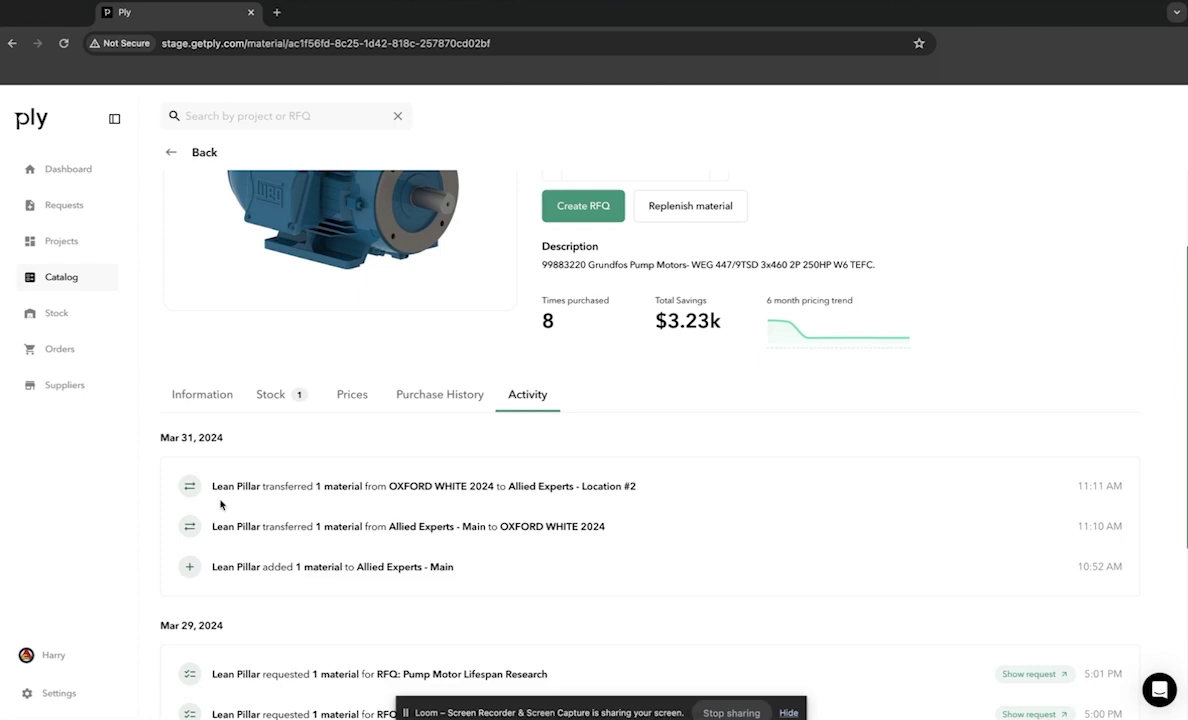
click(443, 533)
scroll(445, 537, down, 3)
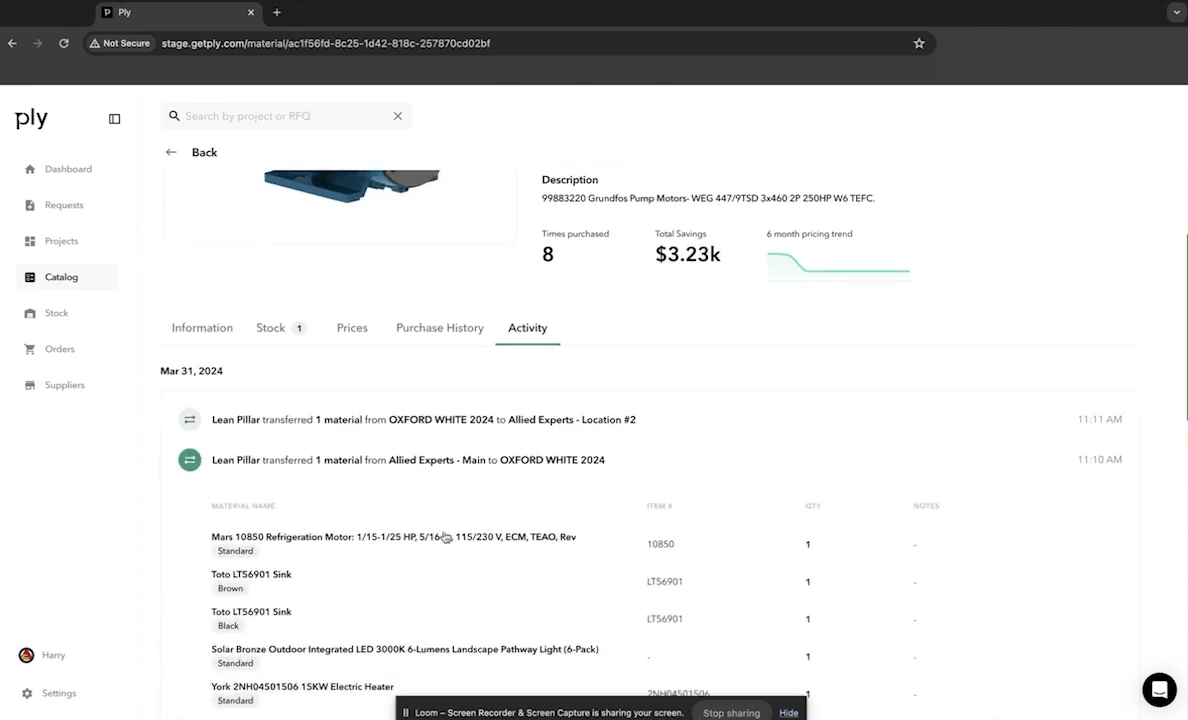
click(190, 284)
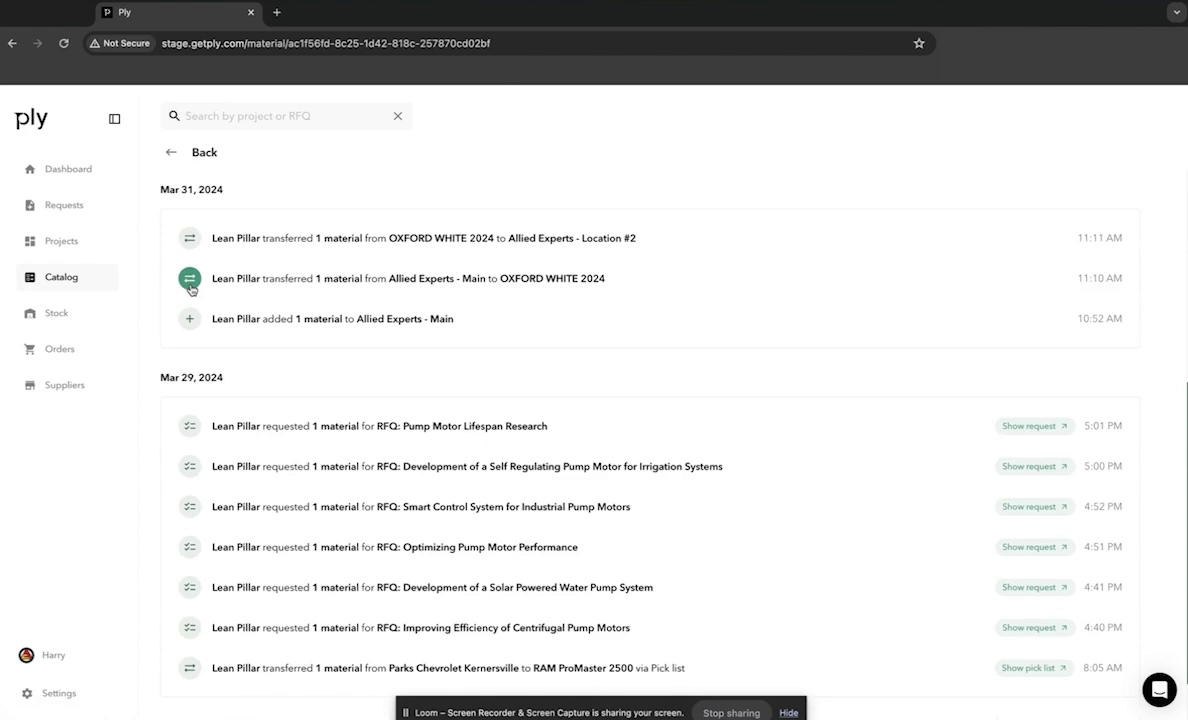
- Find the Pump Motor Lifespan Research entry in the activity log and show its request
scroll(857, 446, down, 1)
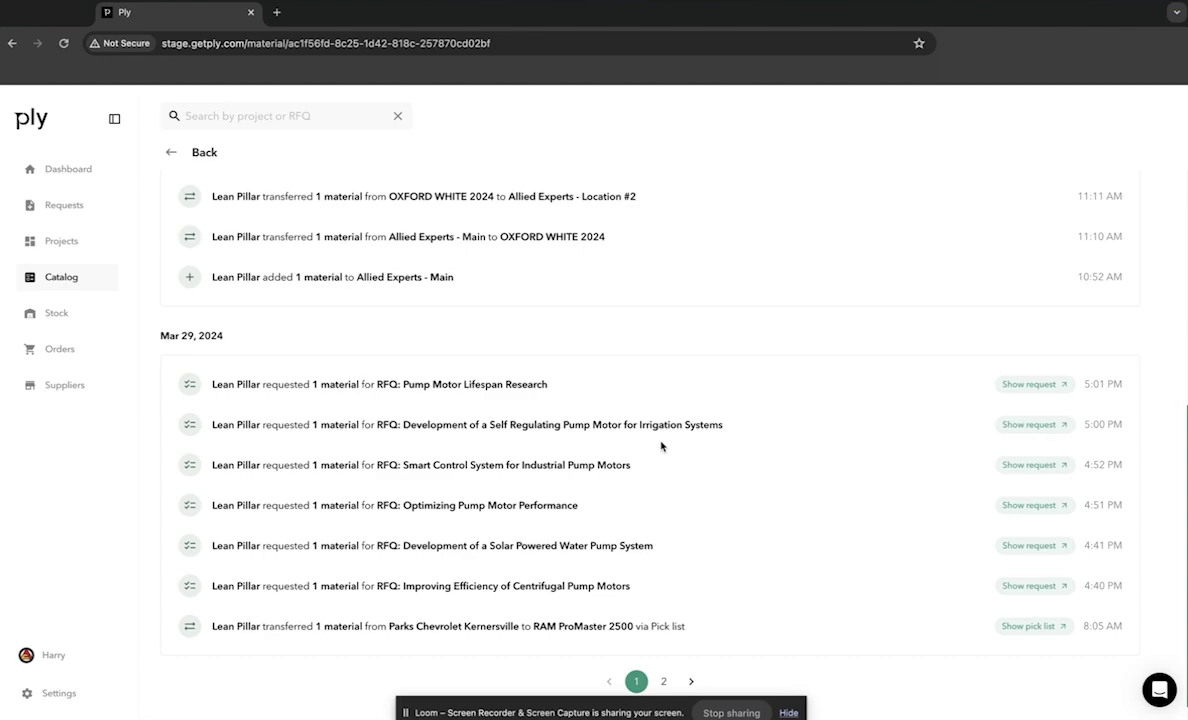
click(1034, 384)
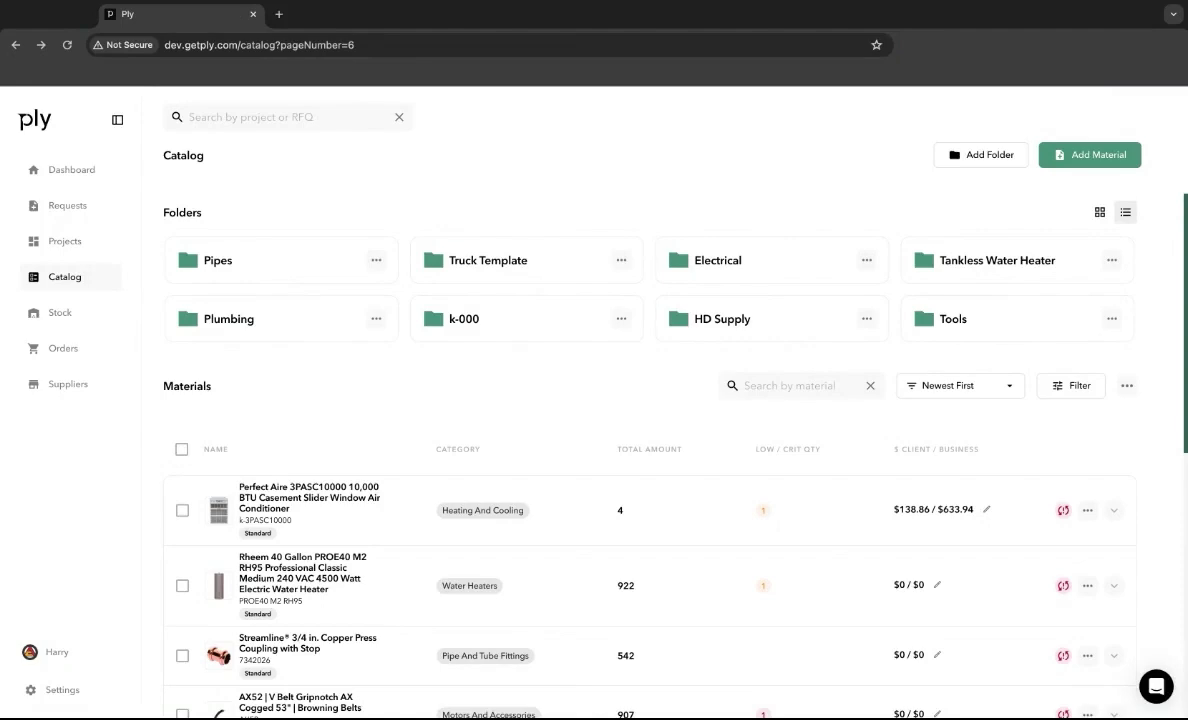
- Open the JFK Conduit Logistics Center warehouse in the stock section and review its materials and their sync warnings
click(62, 313)
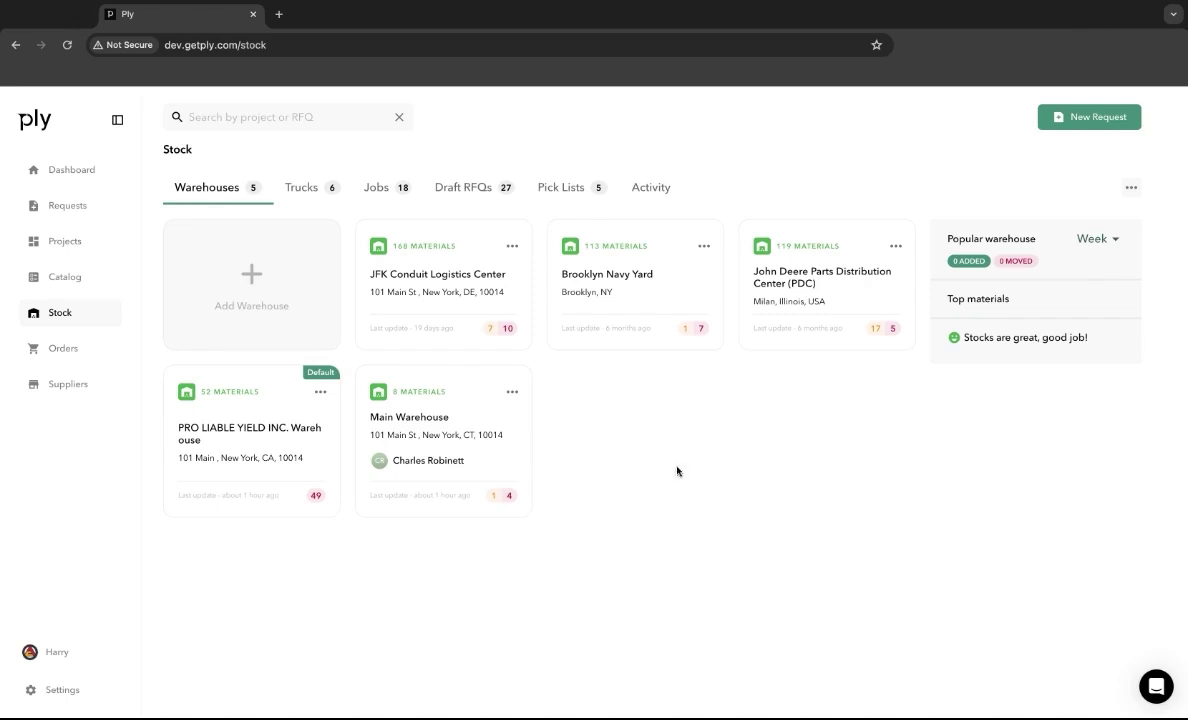
click(465, 317)
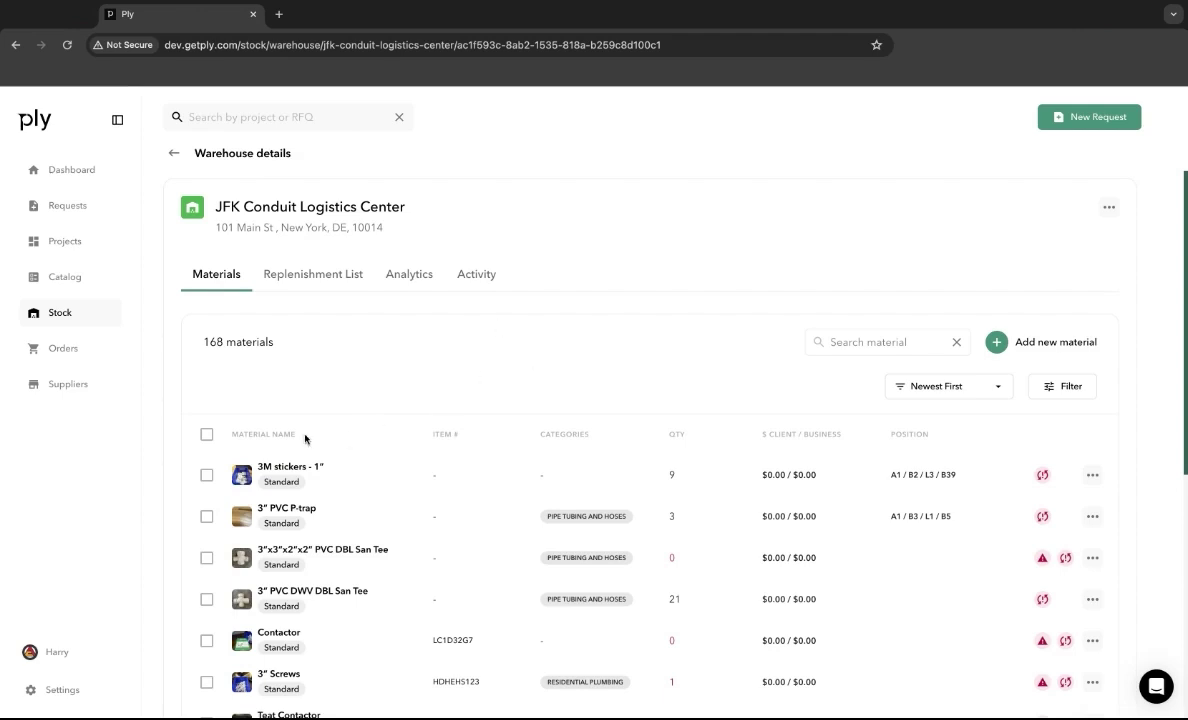
mouse_move(312, 463)
mouse_move(1042, 477)
- Select all materials on the first page of the warehouse's replenishment list
click(313, 274)
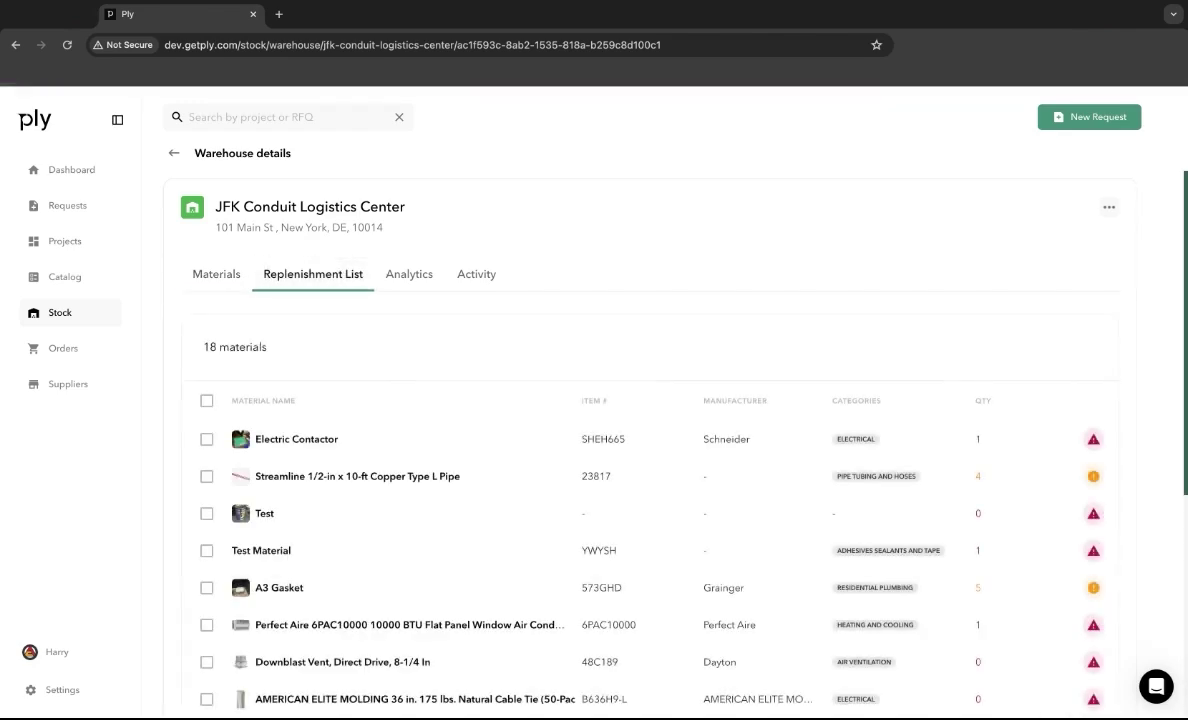
click(207, 401)
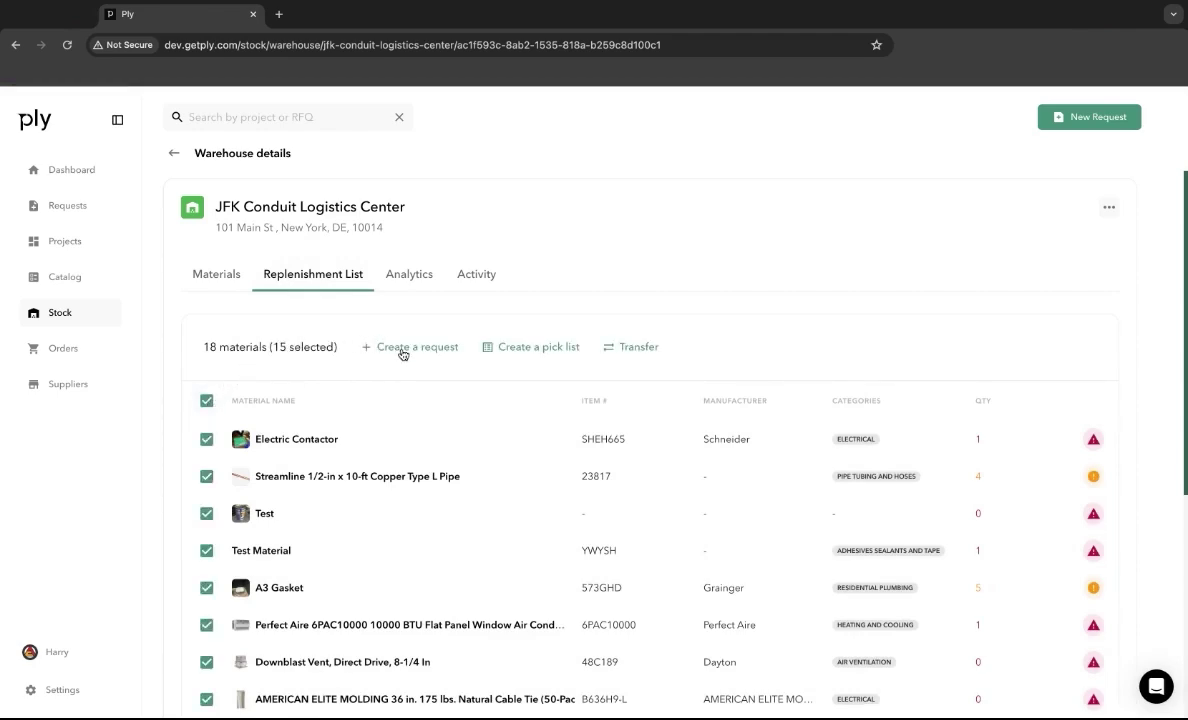
- Review the warehouse's activity log, expanding the material details of the Mar 13, 2024 transfer and the Mar 10, 2024 transfer to Chassis Rocktop
click(478, 276)
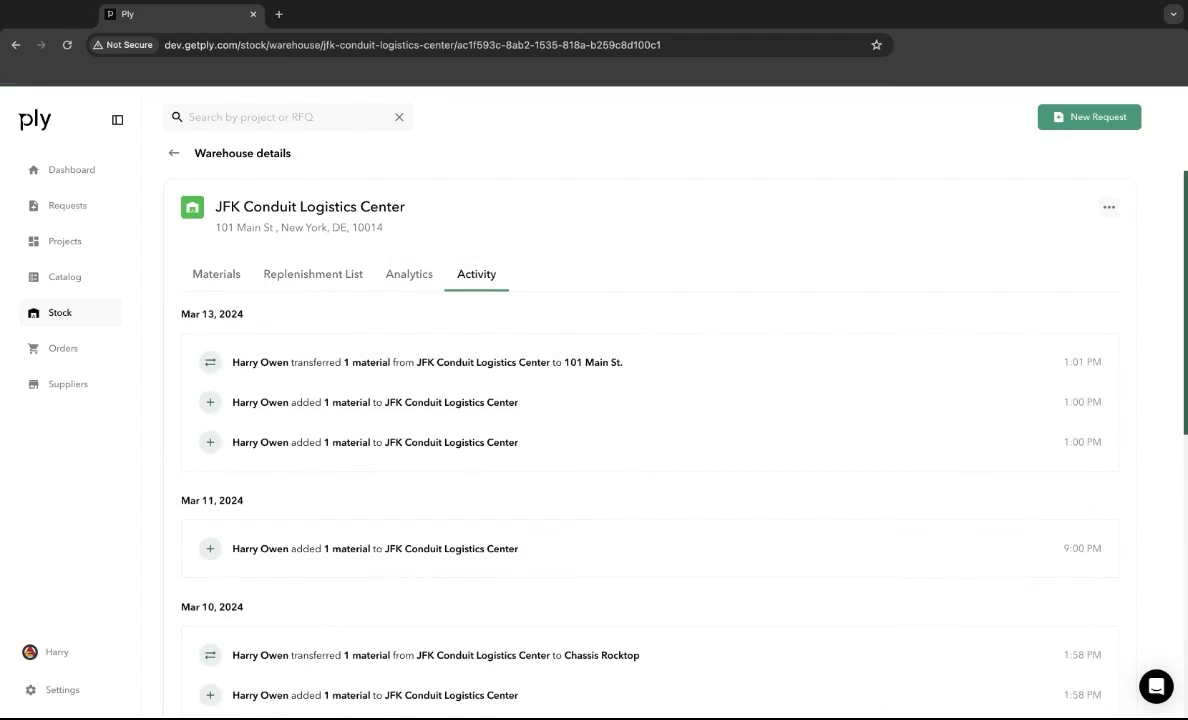
click(210, 362)
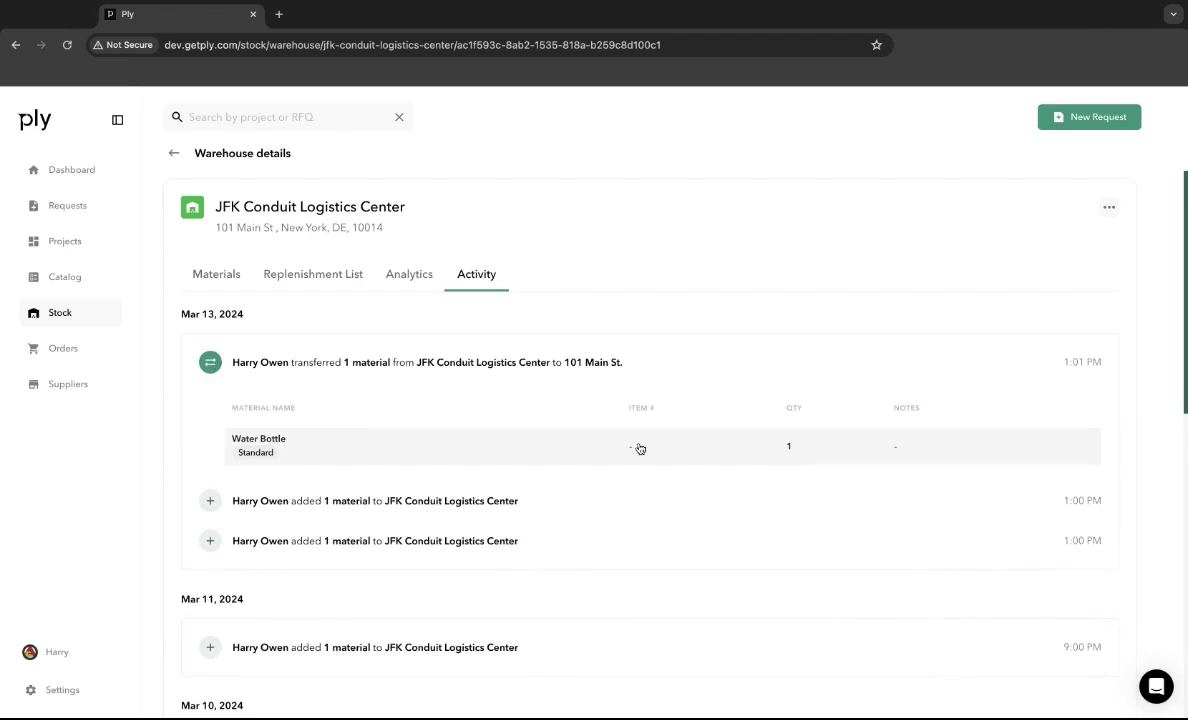
scroll(377, 529, down, 1)
scroll(377, 529, down, 3)
click(208, 540)
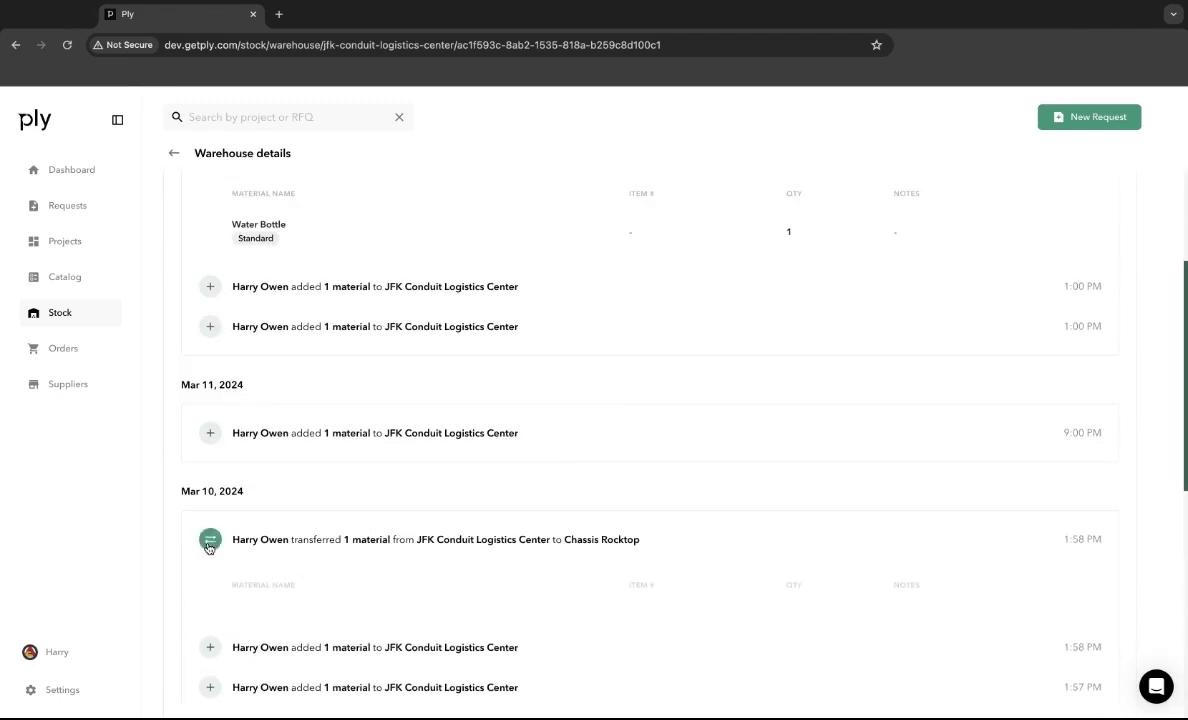
scroll(432, 509, down, 2)
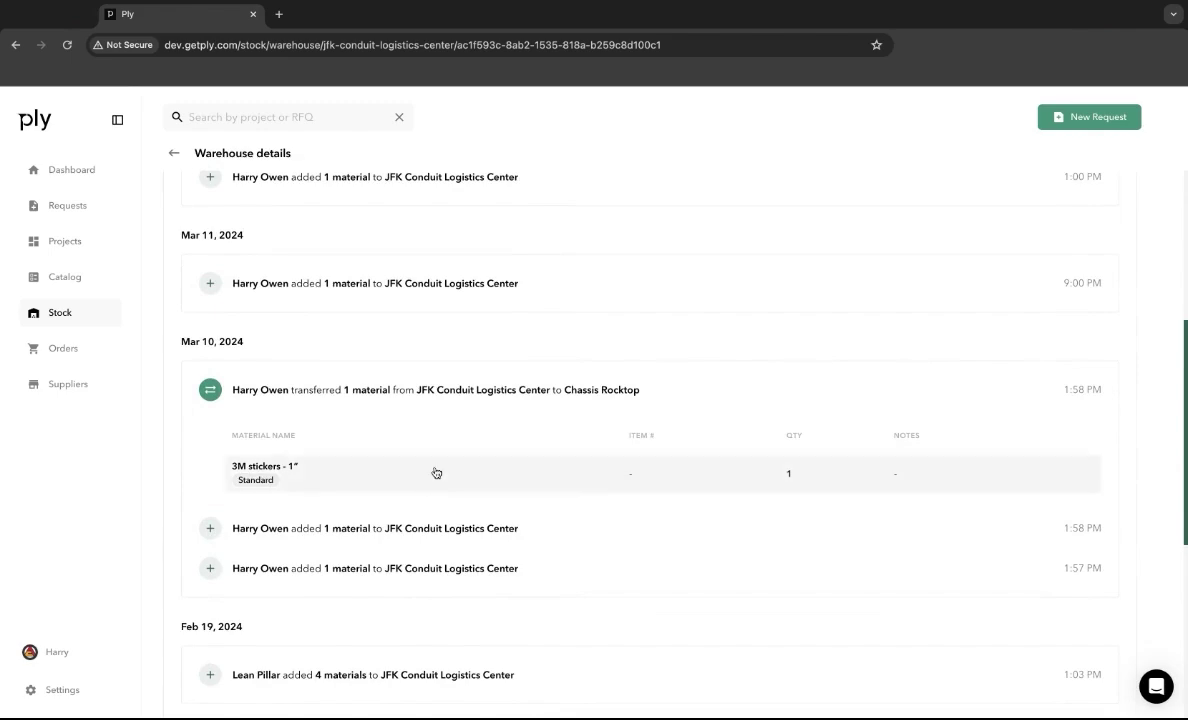
scroll(436, 472, up, 5)
- Select 3M stickers - 1", 3" PVC P-trap, 3"x3"x2"x2" PVC DBL San Tee and 3" PVC DWV DBL San Tee in the warehouse's materials
click(236, 286)
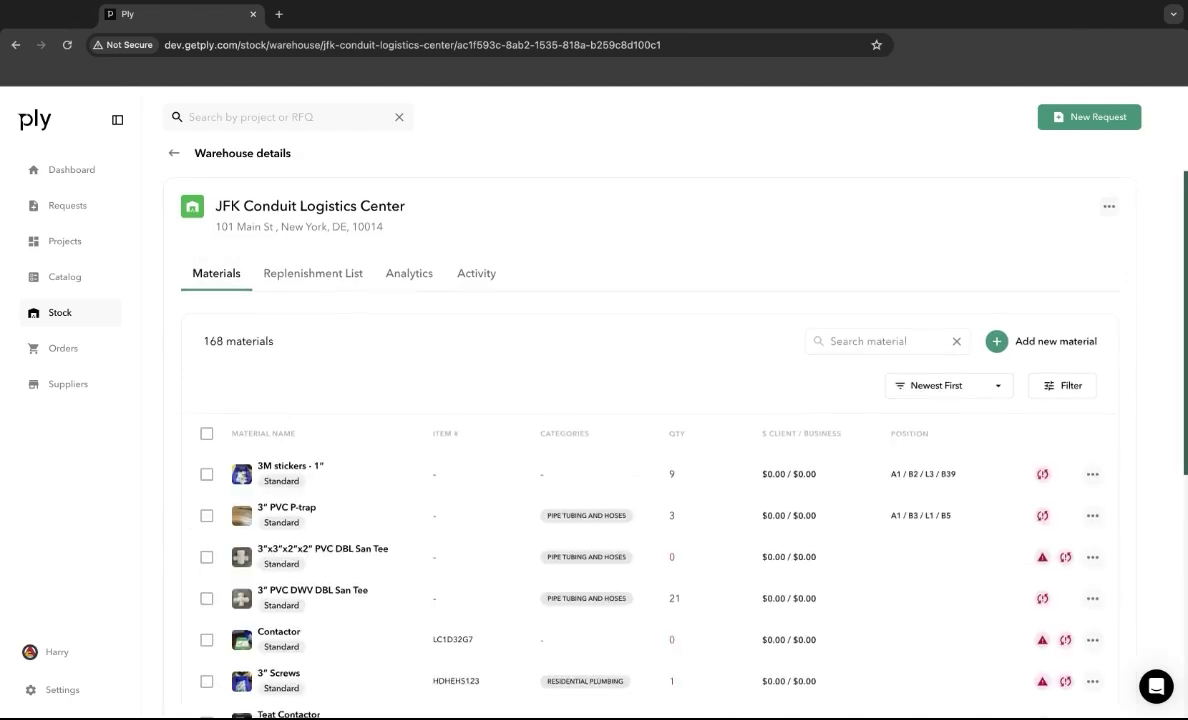
scroll(300, 410, down, 1)
click(207, 436)
click(207, 477)
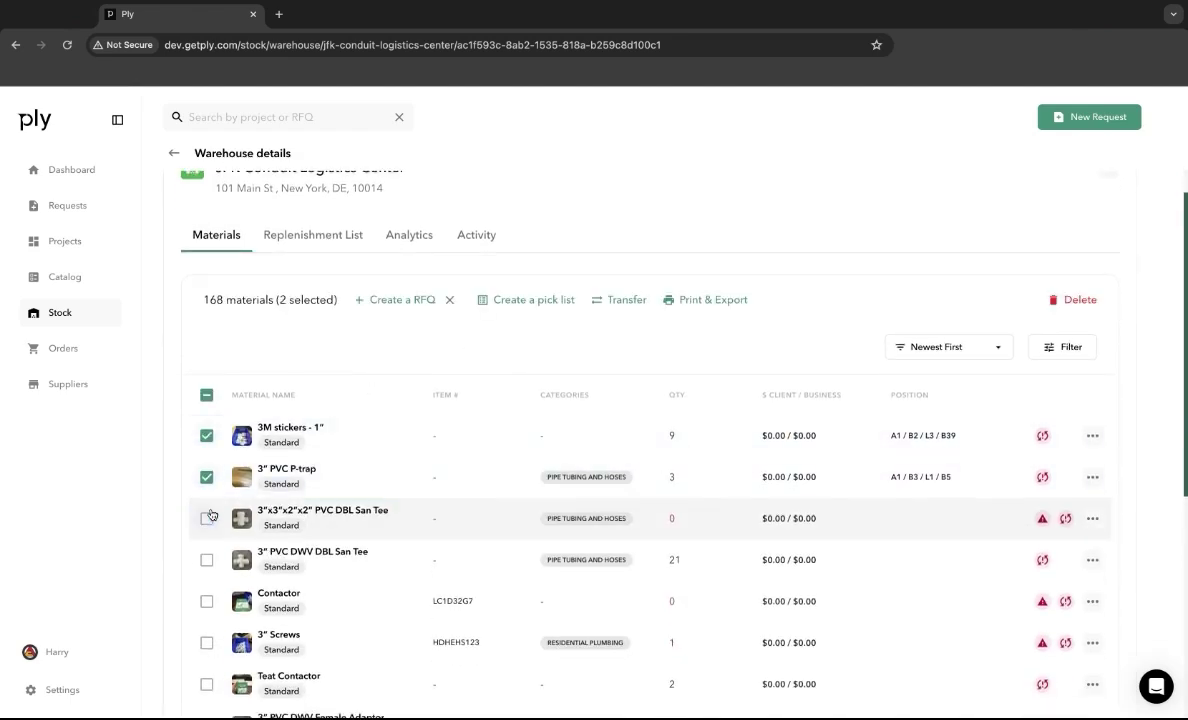
click(207, 518)
click(207, 560)
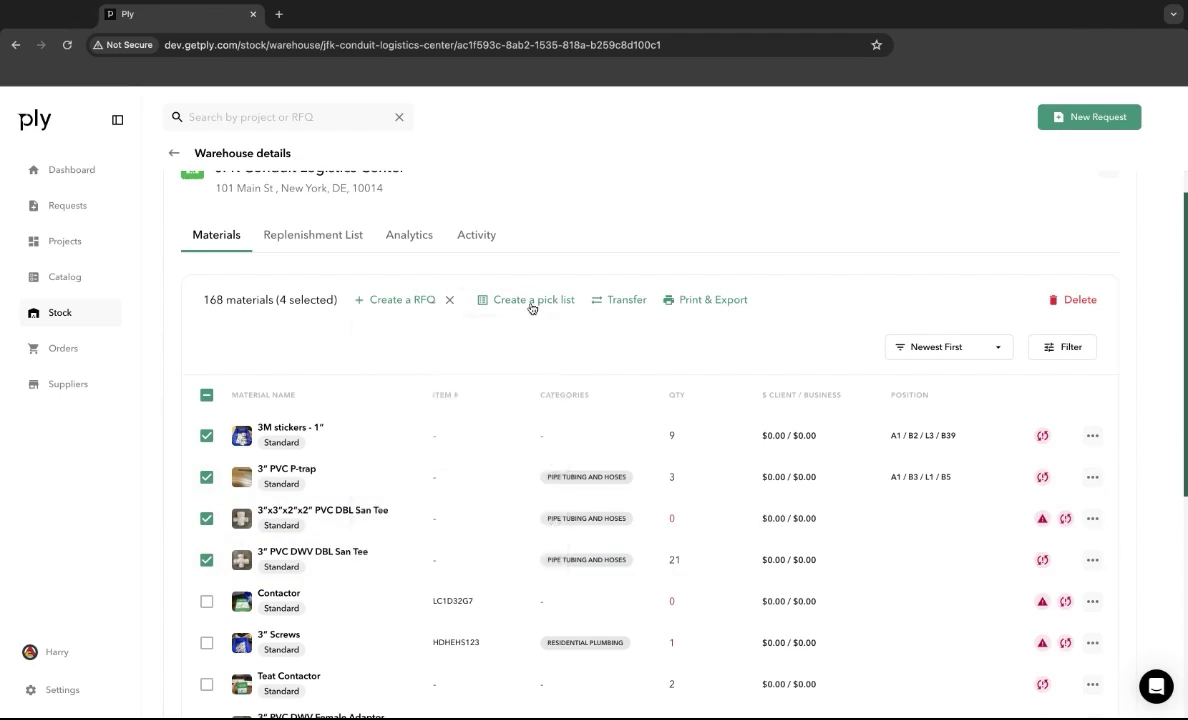
- Preview transferring the four selected materials to a job or a location, close without transferring, and clear the selection
click(618, 302)
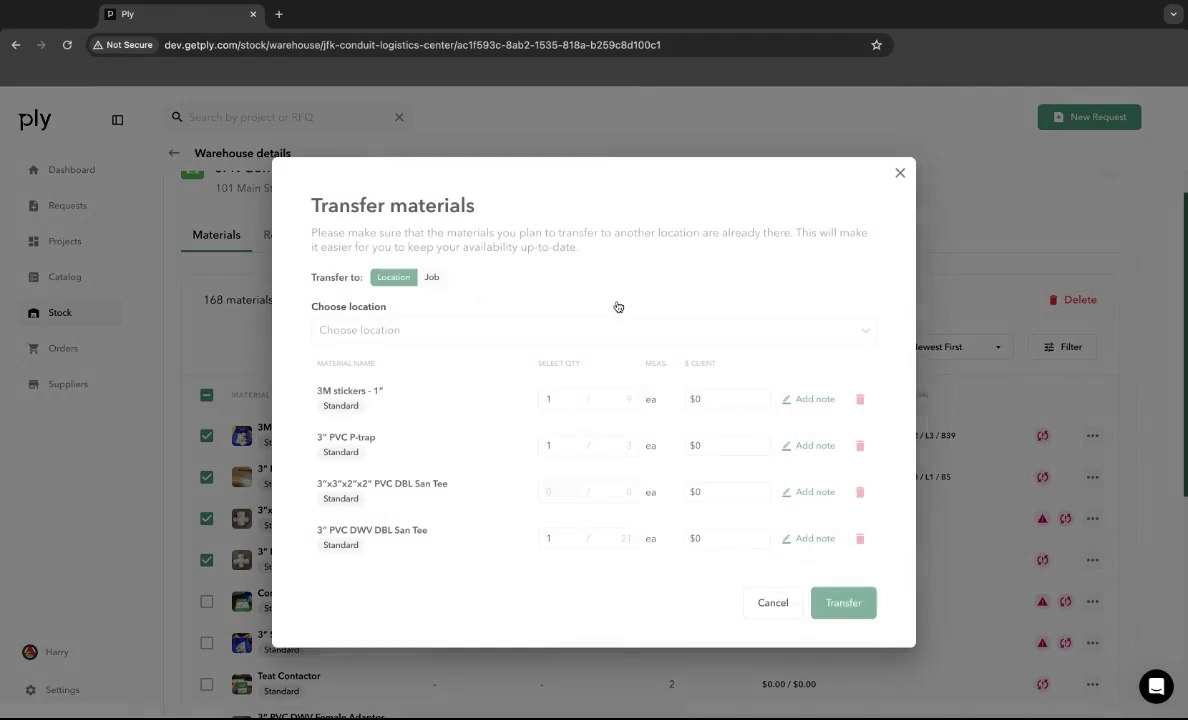
click(432, 277)
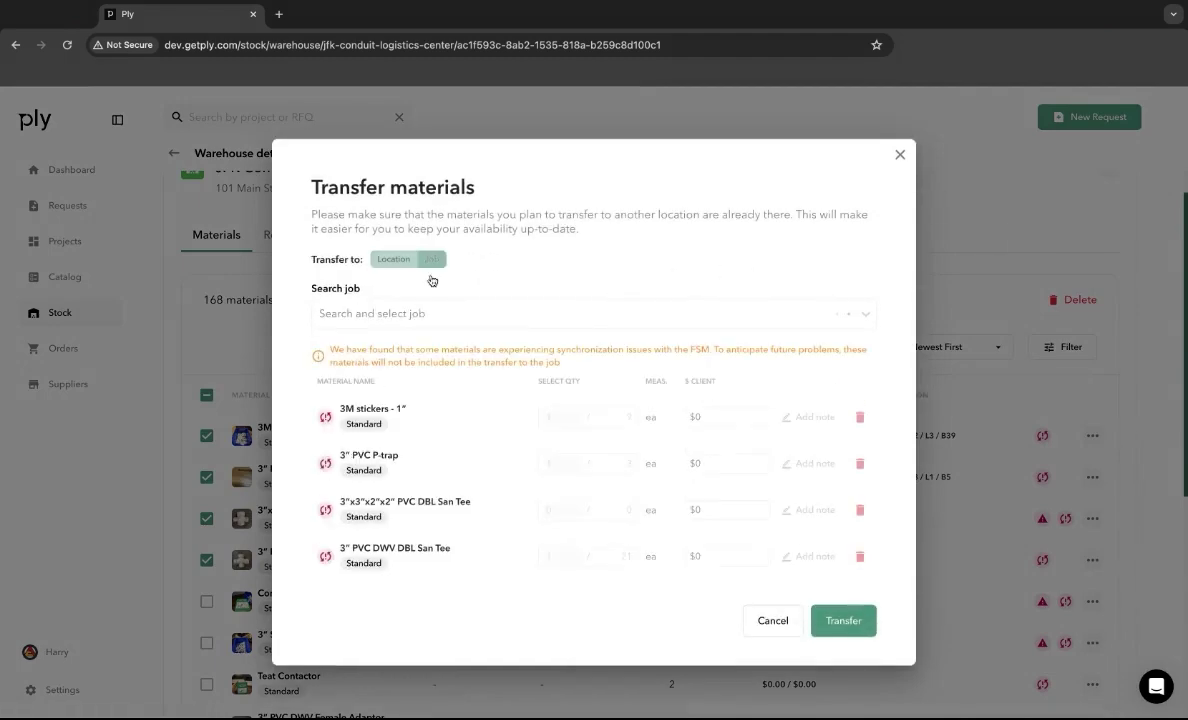
click(405, 271)
click(900, 173)
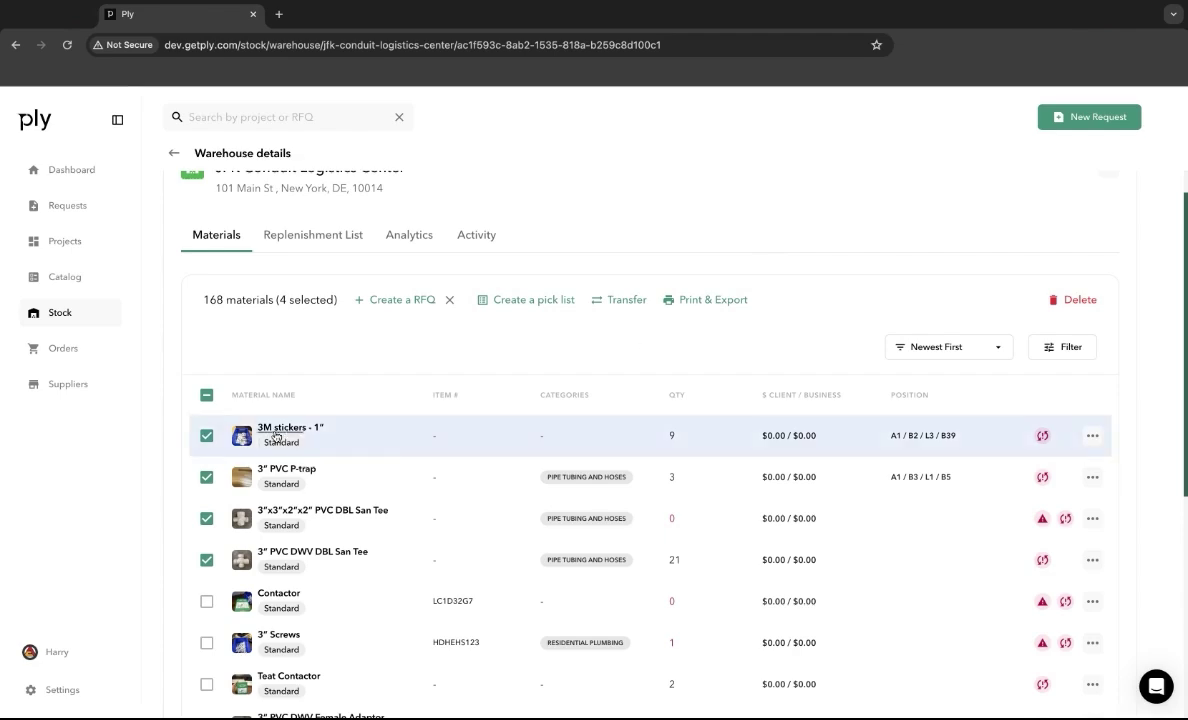
click(206, 395)
- Examine the filter options for the warehouse's materials and close them without applying a filter
click(1062, 347)
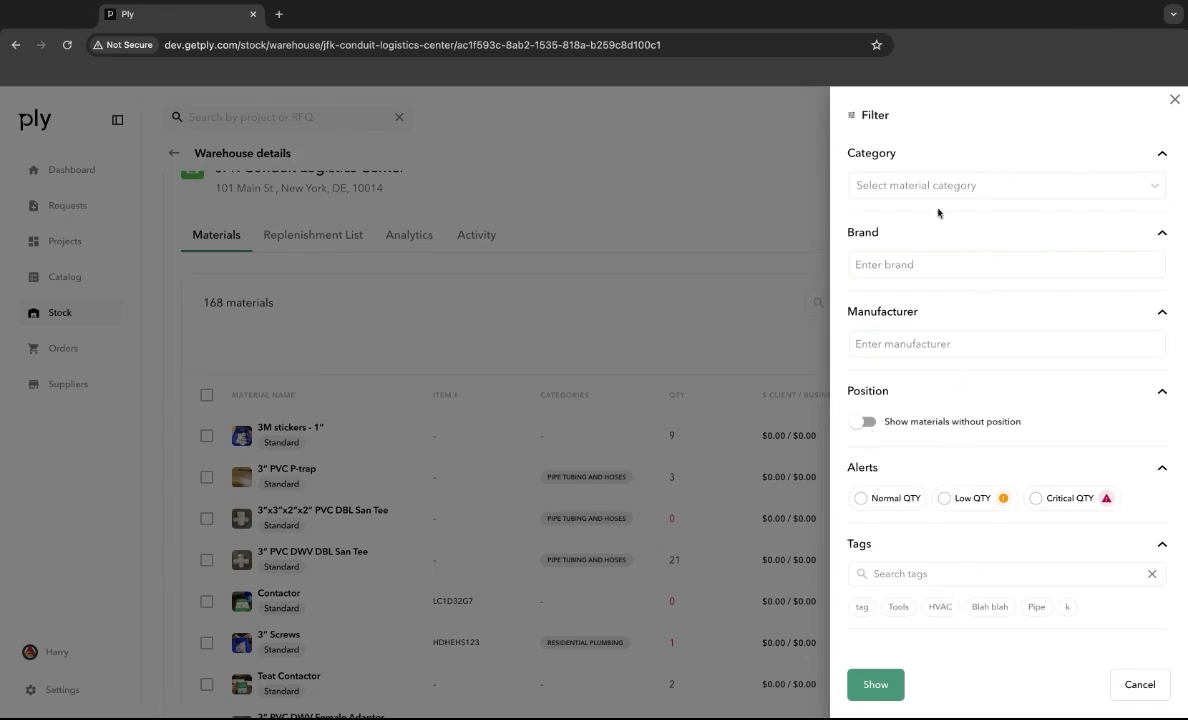
click(1170, 103)
scroll(600, 311, up, 1)
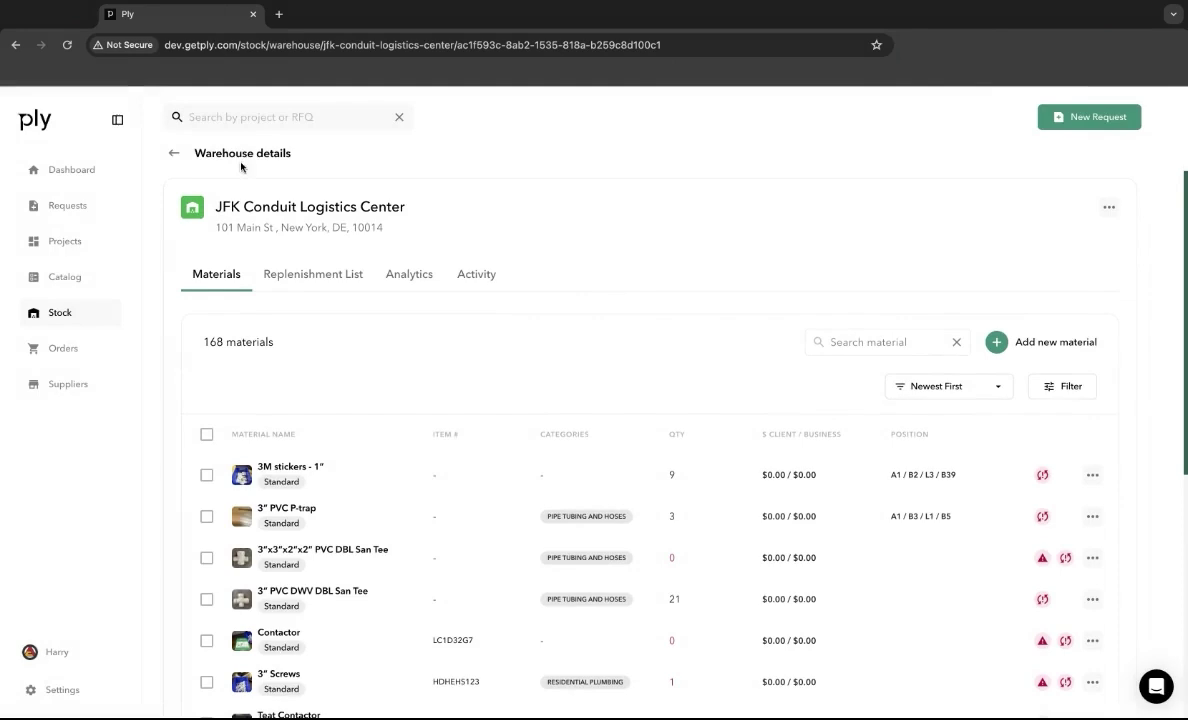
- Go back to the stock overview, list the trucks, and open the Ford Transit 150
click(176, 155)
click(308, 188)
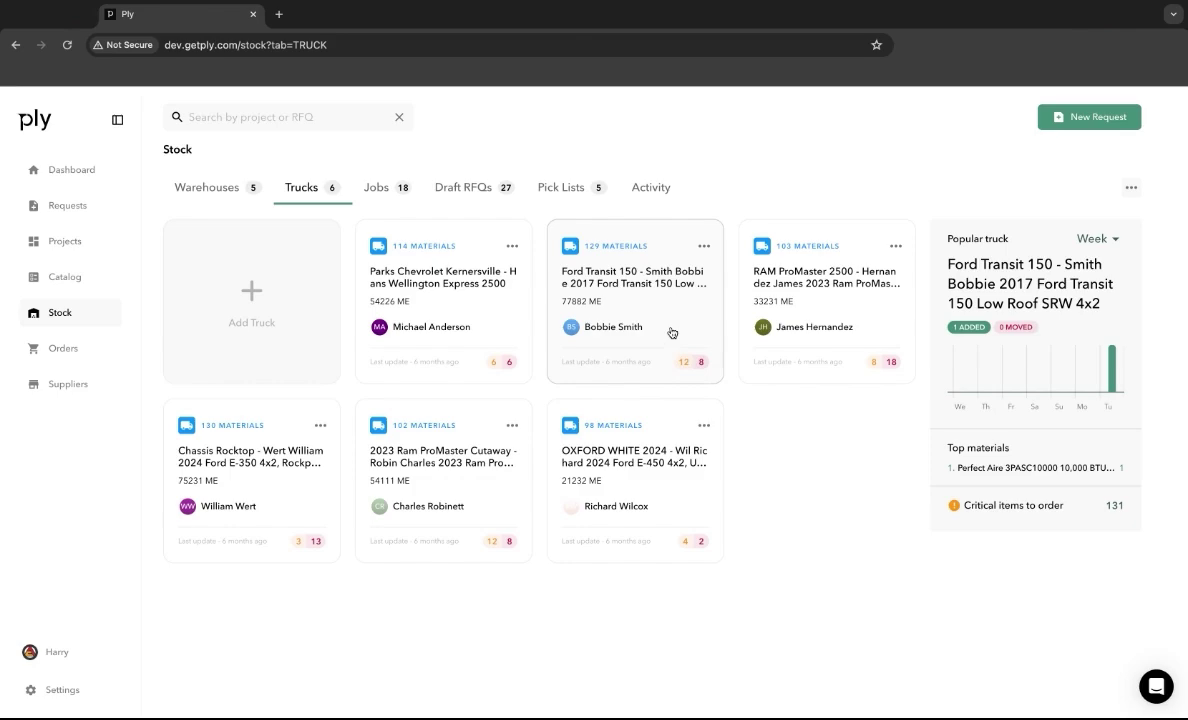
click(670, 334)
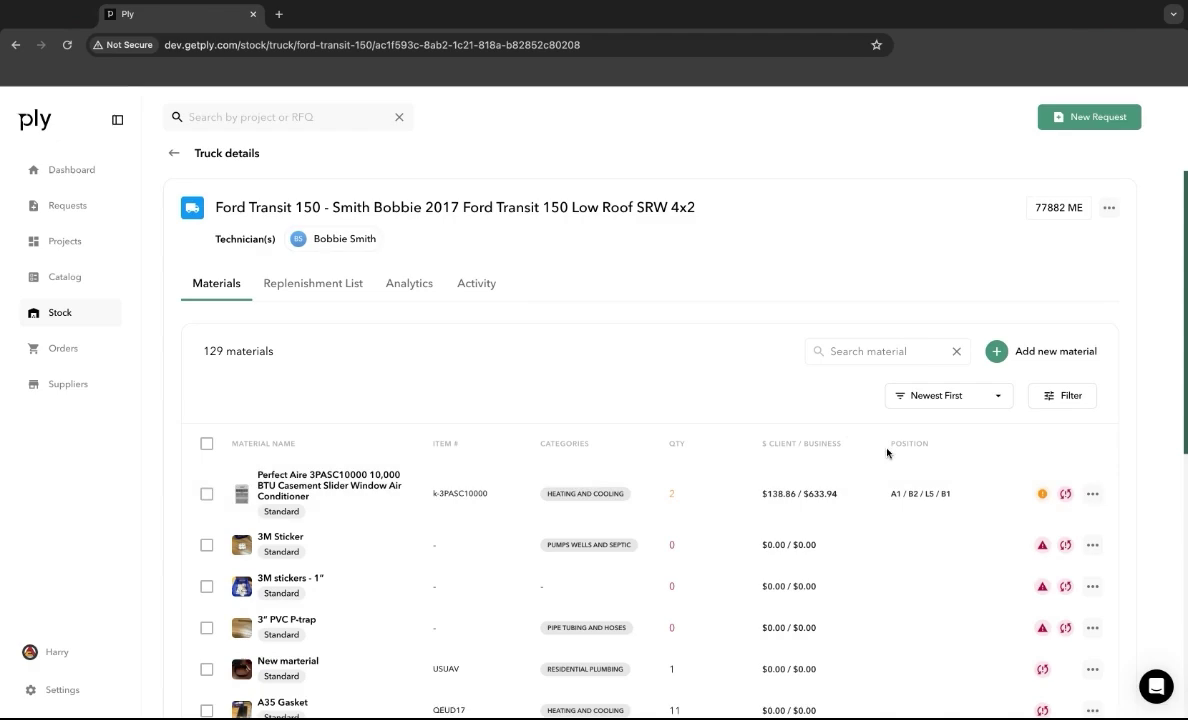
- Select all materials shown on the Ford Transit 150's replenishment list and create a request from them
click(313, 288)
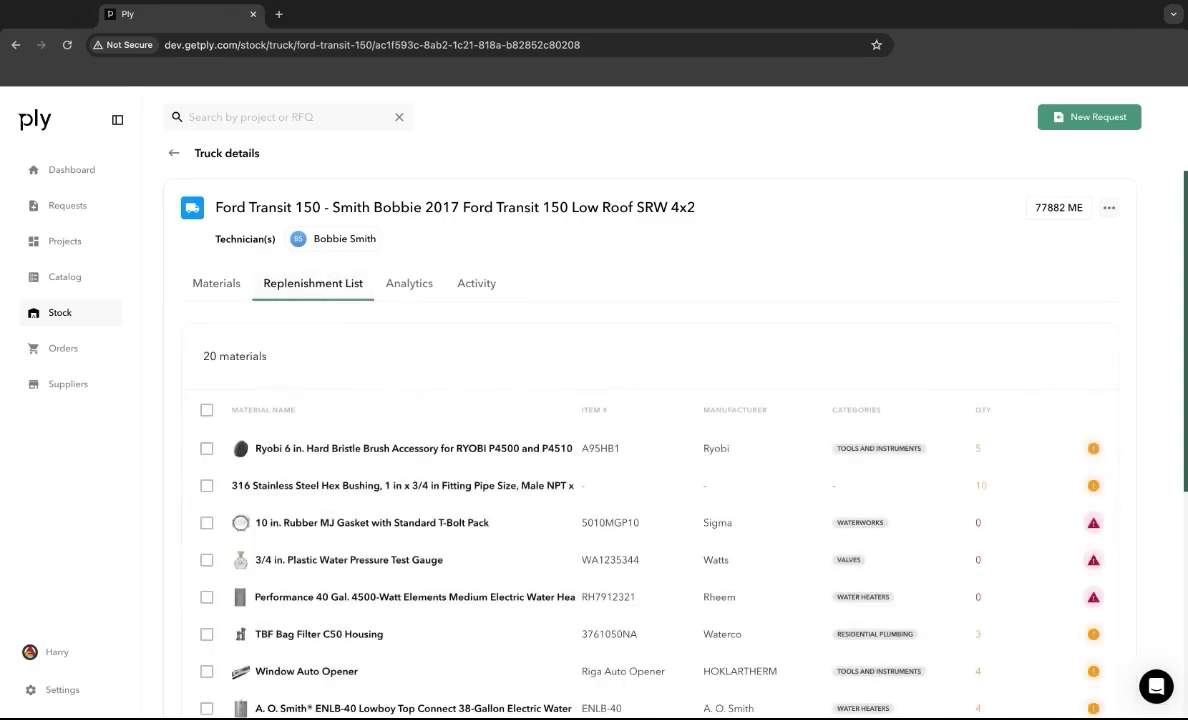
click(206, 410)
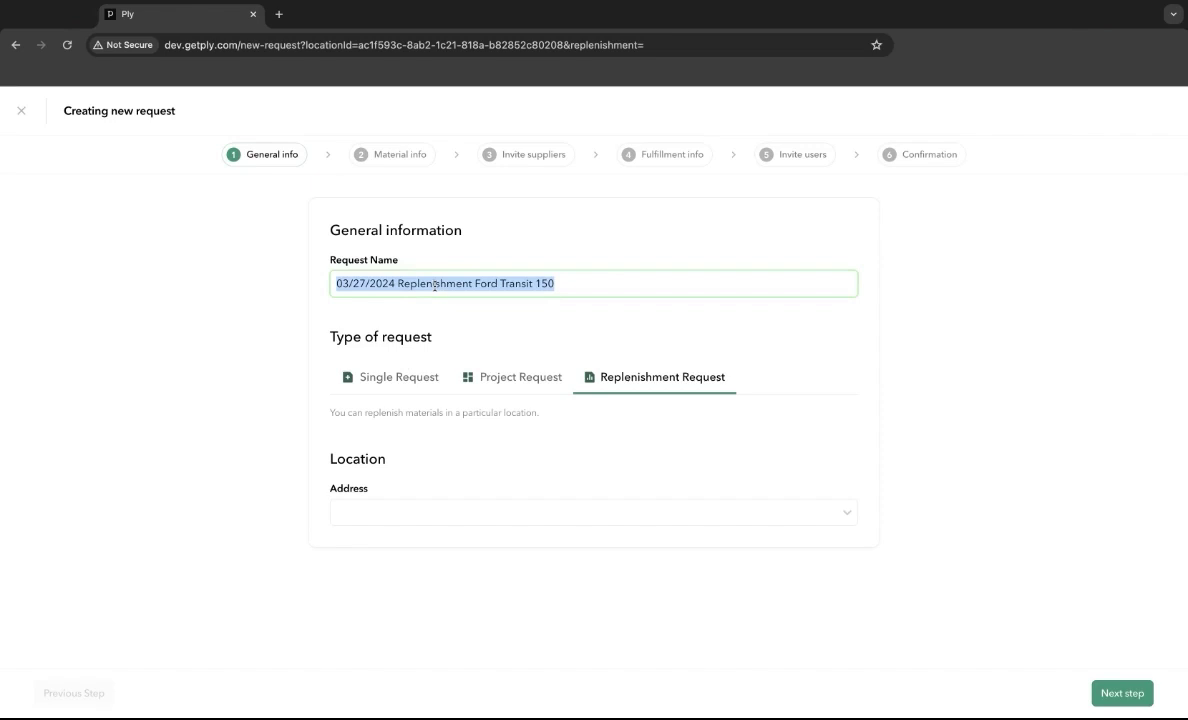
- Check the request name 03/27/2024 Replenishment Ford Transit 150 and set the request's address to JFK Conduit Logistics Center
click(403, 284)
drag(403, 284, 316, 284)
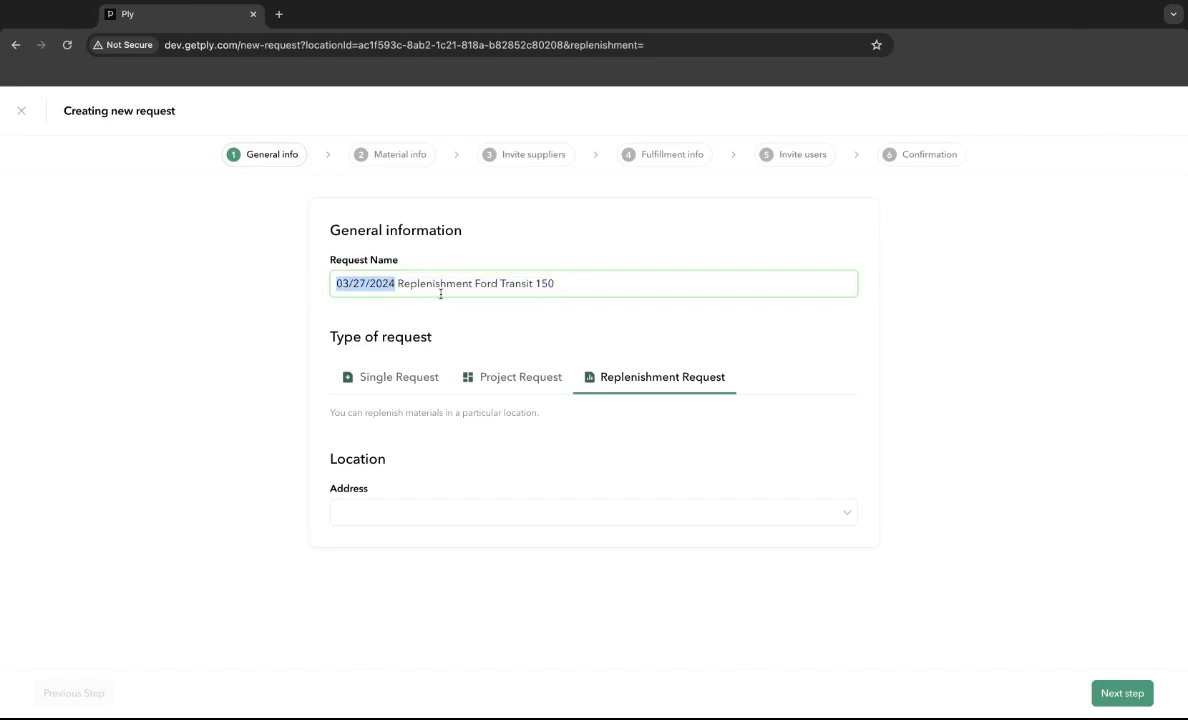
drag(497, 284, 555, 284)
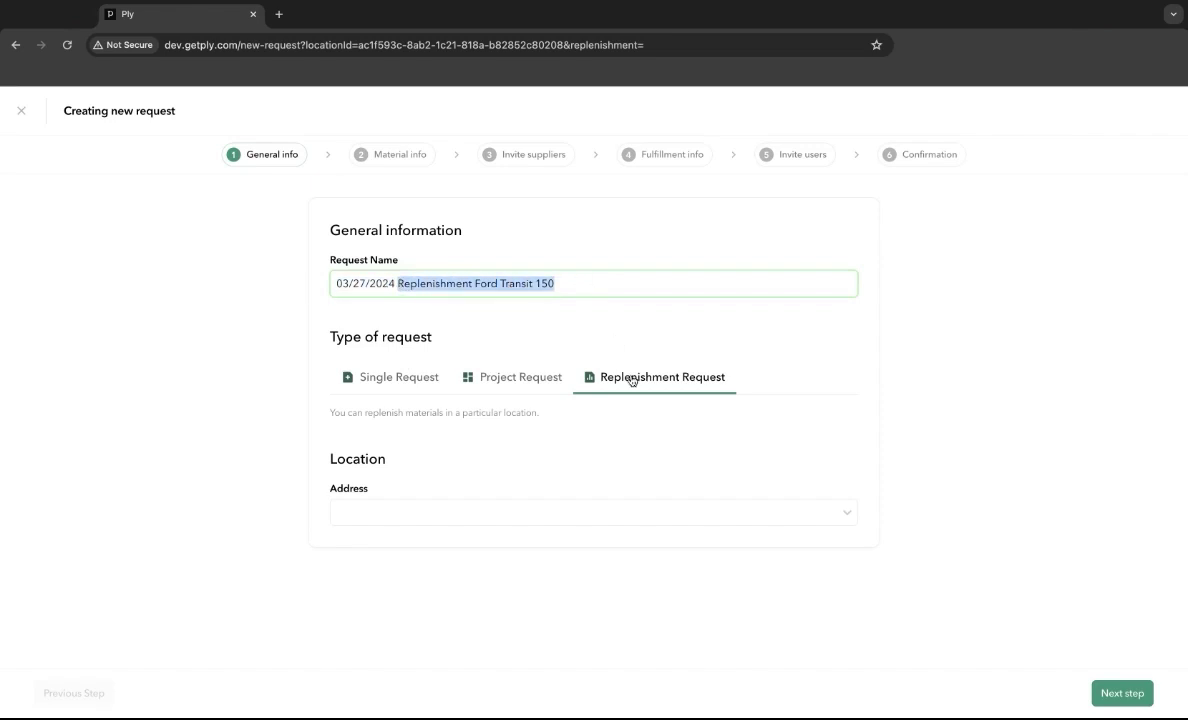
click(639, 514)
click(633, 545)
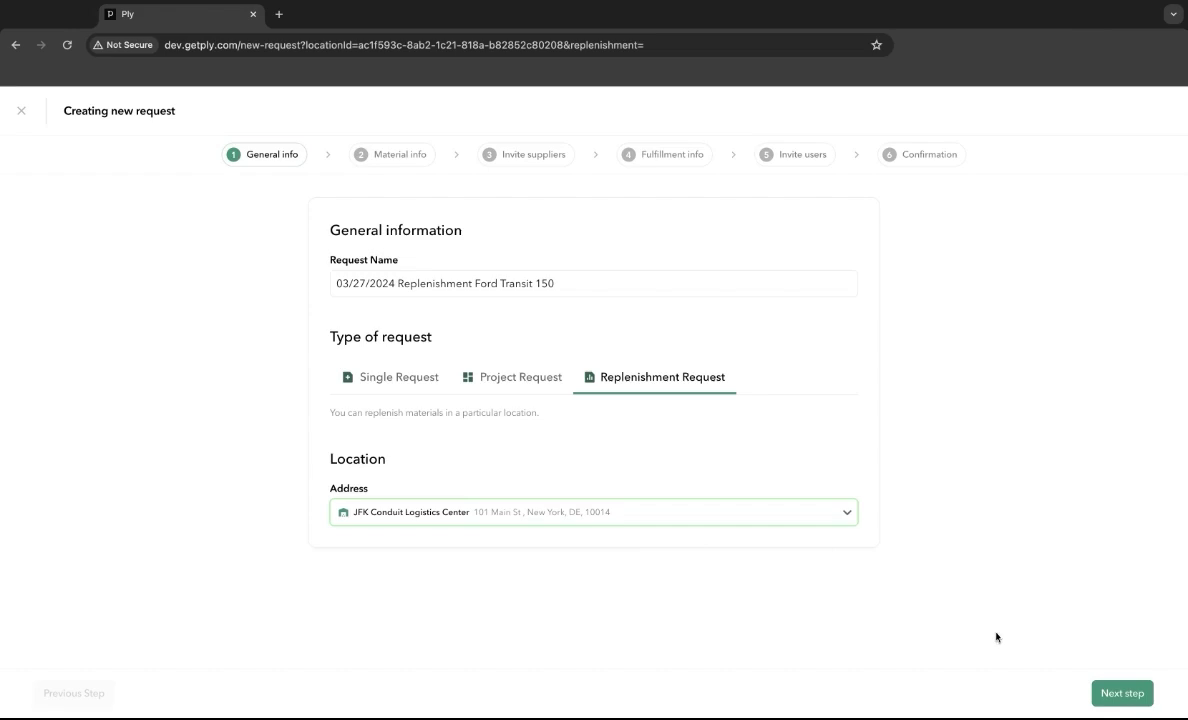
- Proceed to the request's material information and review the listed replenishment materials
click(1121, 693)
scroll(499, 538, down, 10)
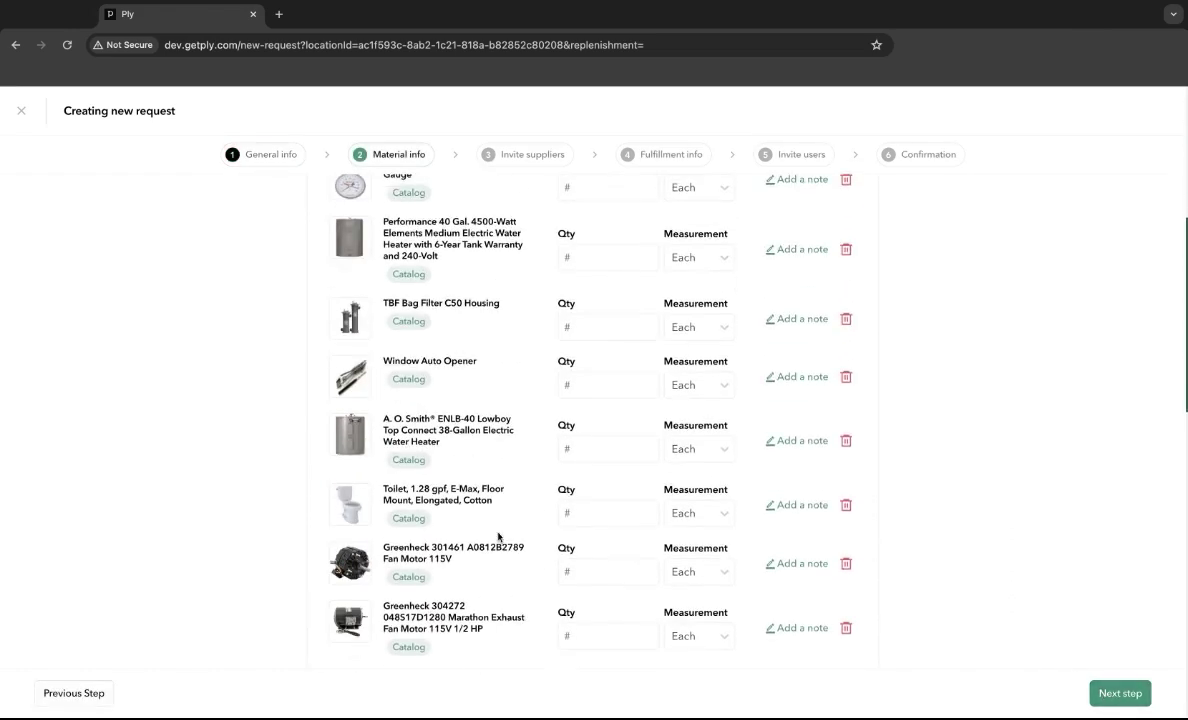
scroll(538, 533, up, 4)
scroll(538, 480, up, 8)
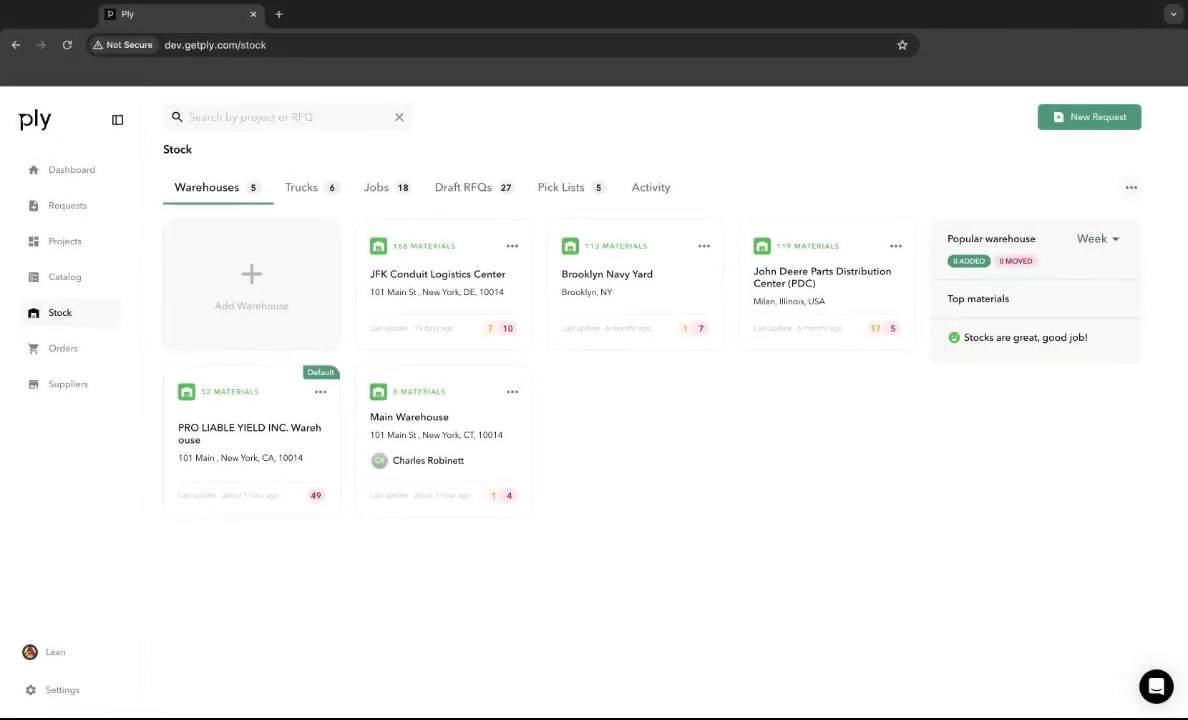
- List the active jobs in stock and open the first Housecall Pro job
click(395, 193)
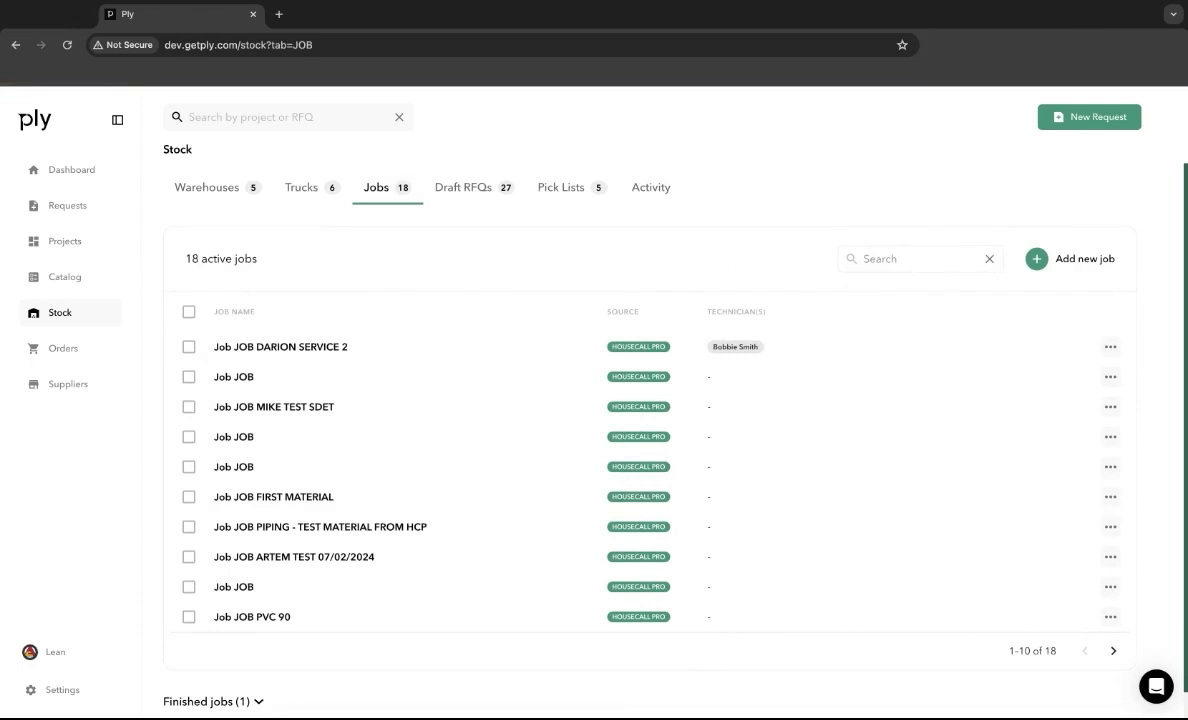
click(322, 345)
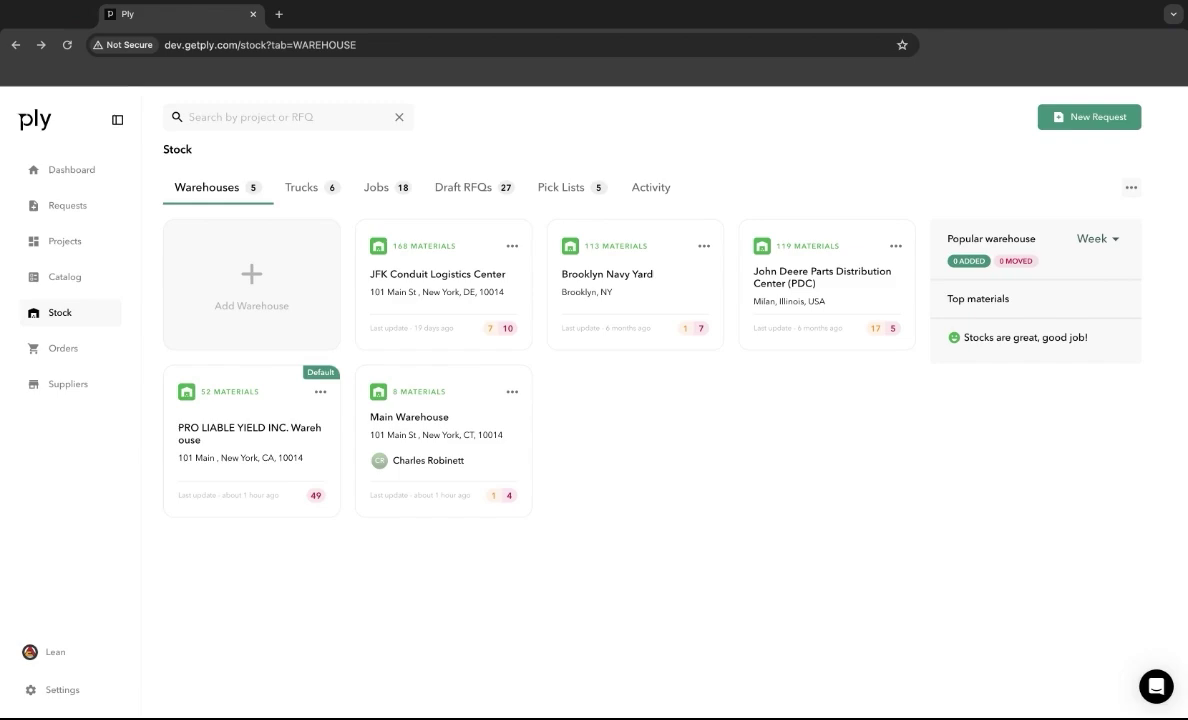
- Select all materials on the first page of the JFK Conduit Logistics Center warehouse and start a pick list from them
click(464, 318)
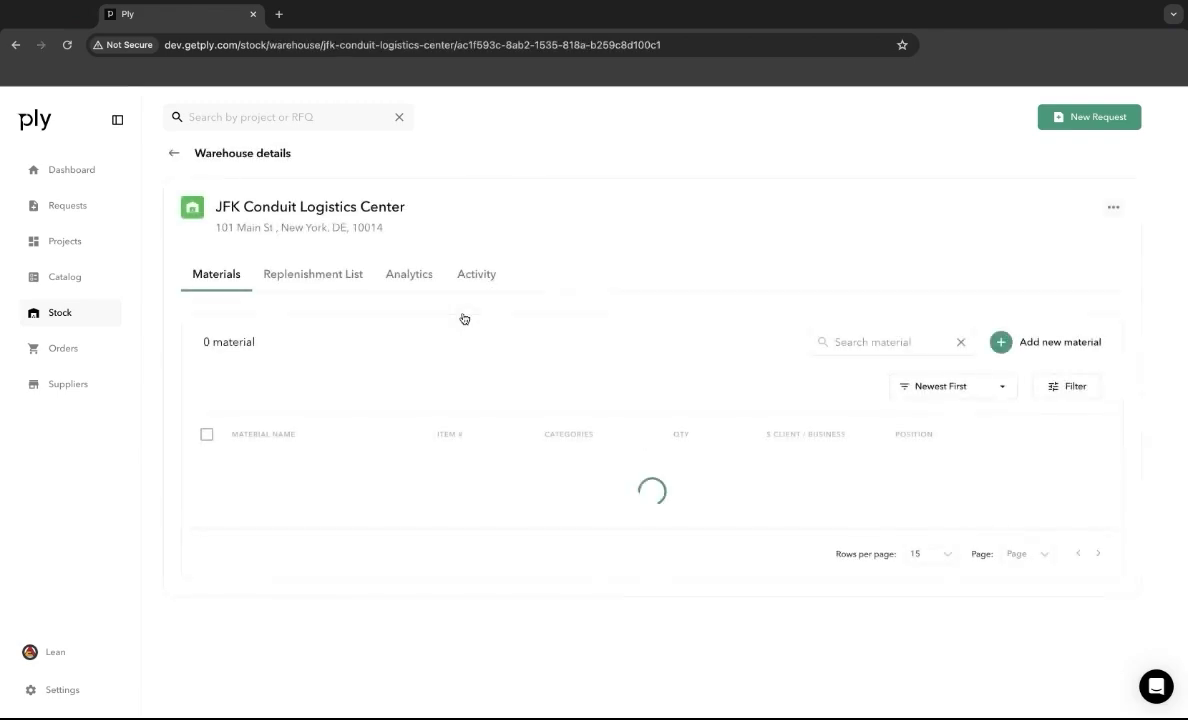
scroll(478, 359, down, 2)
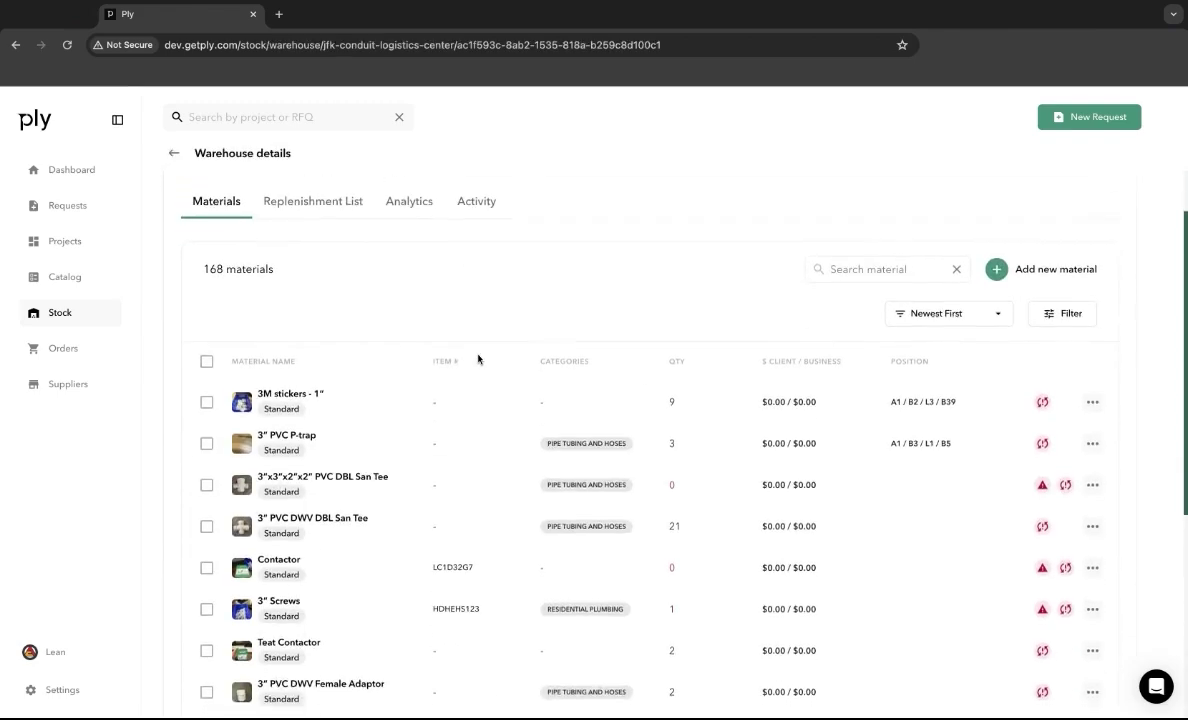
click(206, 327)
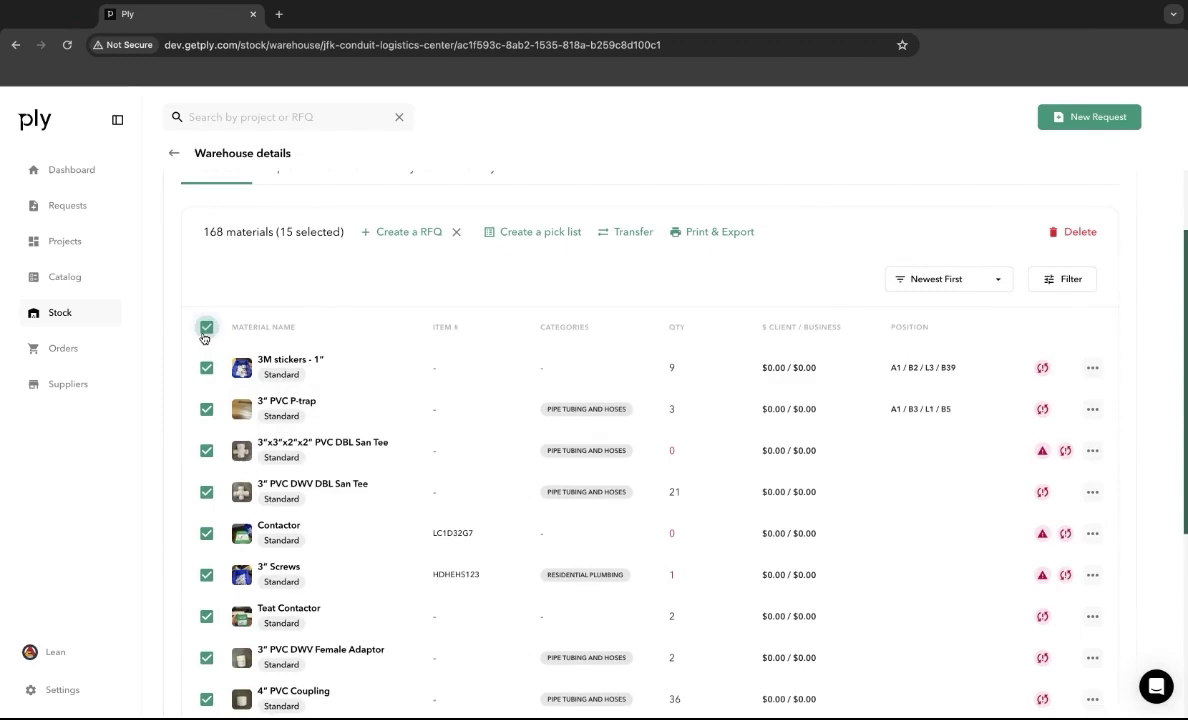
click(531, 233)
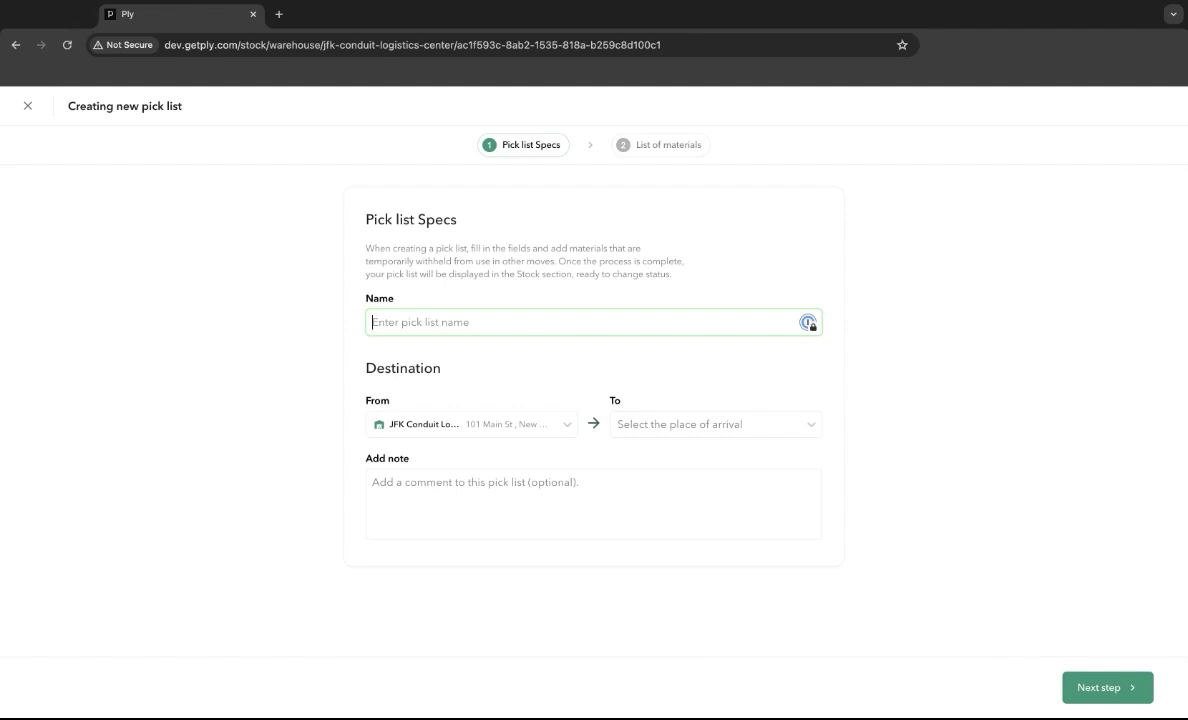
- Name the new pick list 1/2/24 and set its destination to the RAM ProMaster 2500 truck
text(1/2/24)
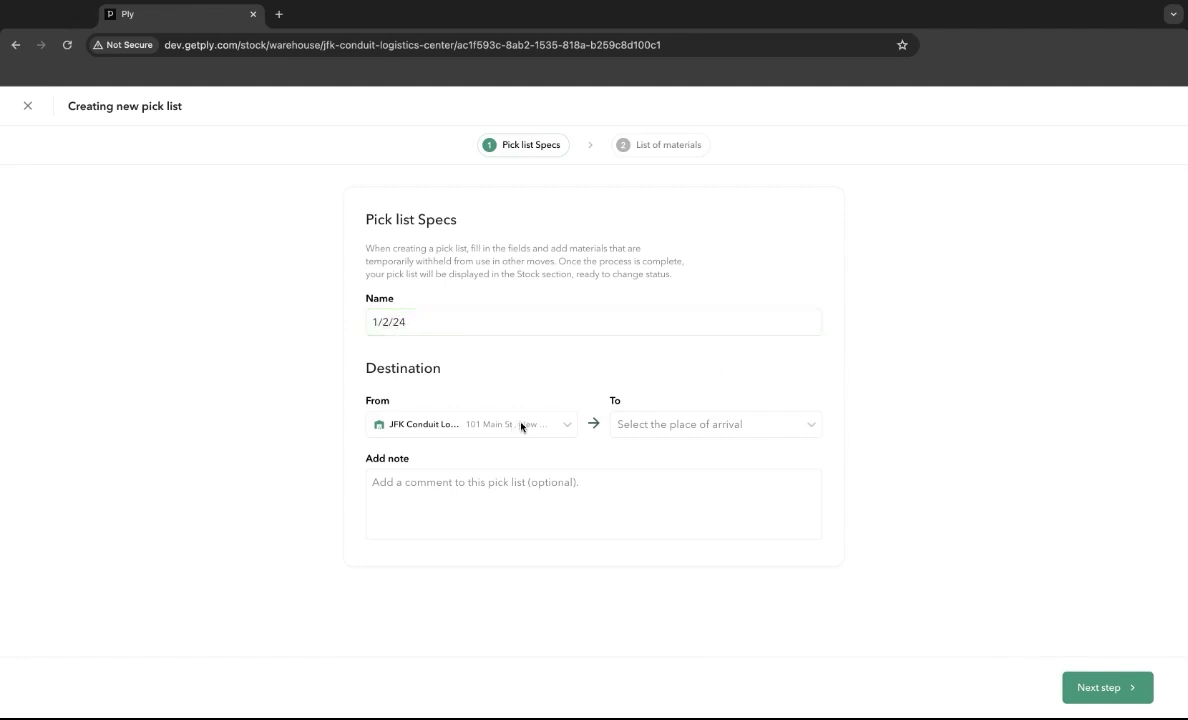
click(709, 428)
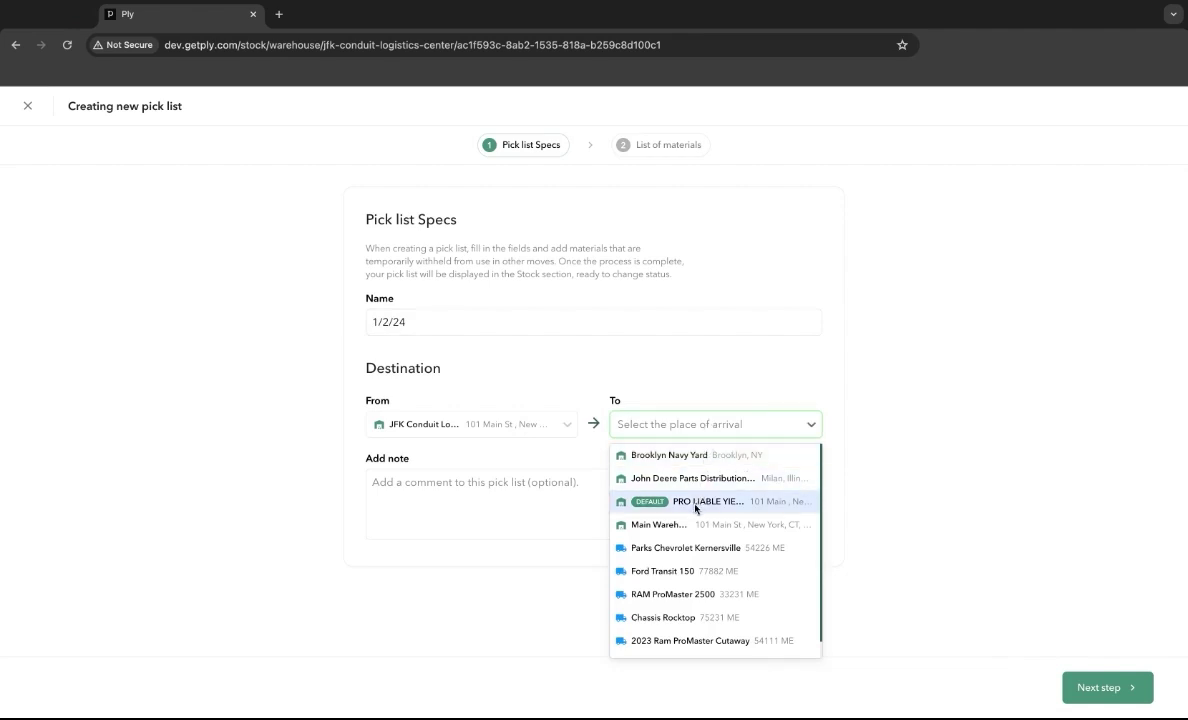
scroll(695, 510, down, 1)
click(700, 577)
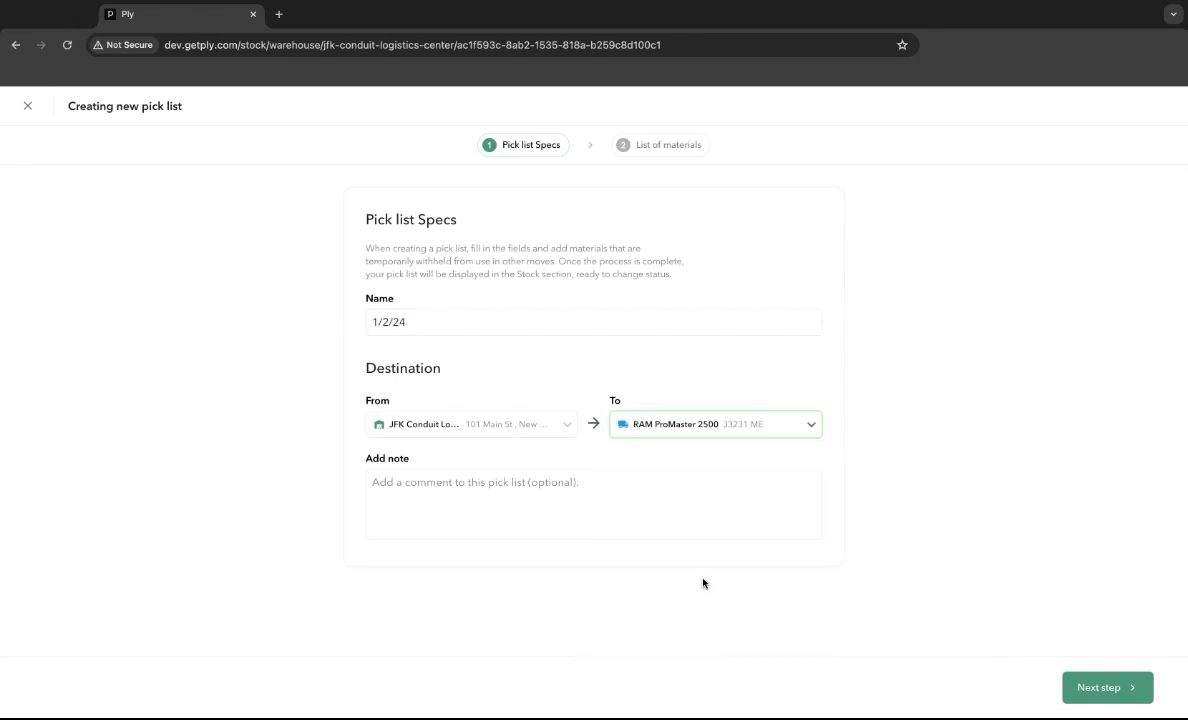
- Add the note "Need a forklift." to the pick list and proceed to its list of materials
click(583, 488)
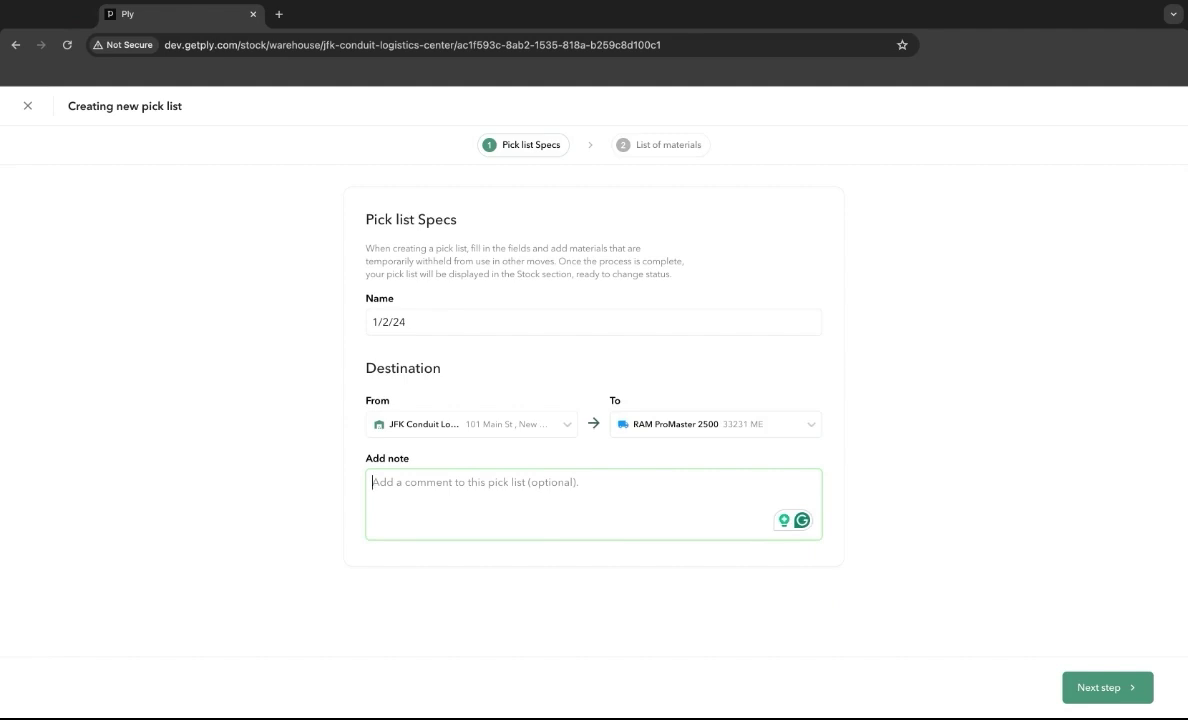
text(Need a forklist)
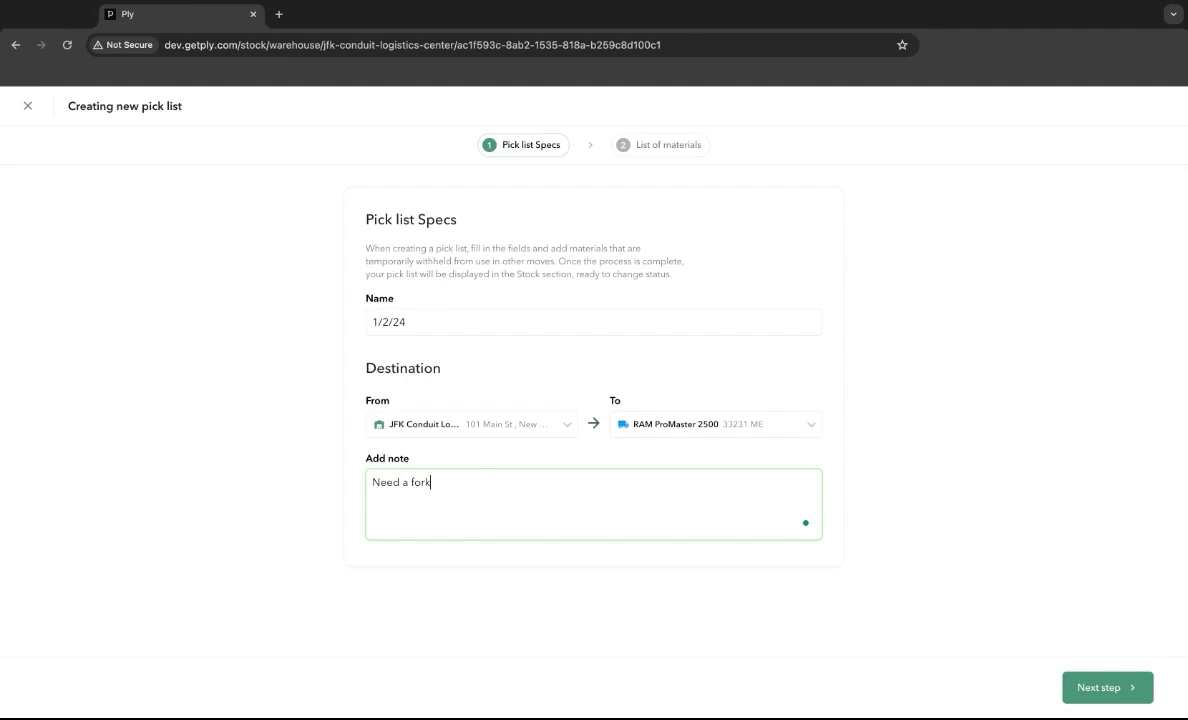
click(1092, 688)
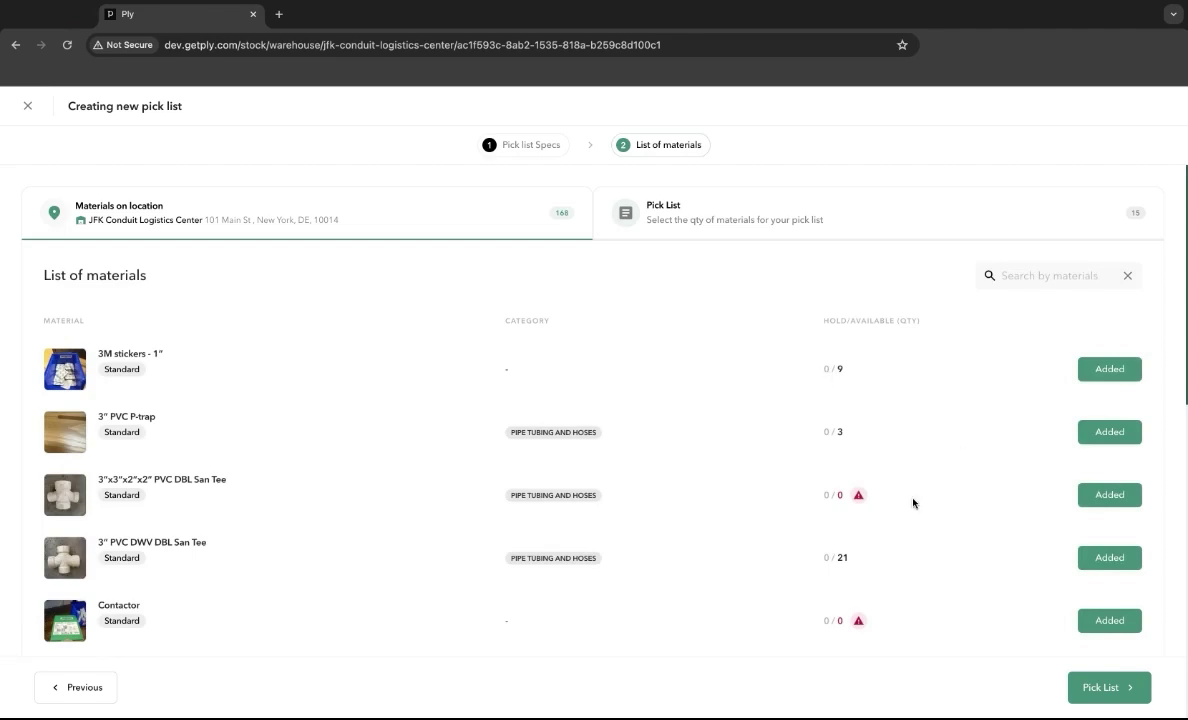
- Add the 1/2 in. CSST x 1/2 in. FIPT Brass Female Adapter and WEG W22 TE1BFOXON from page 3 of the warehouse materials
scroll(912, 498, down, 10)
scroll(912, 498, up, 10)
scroll(967, 530, down, 5)
scroll(967, 531, down, 3)
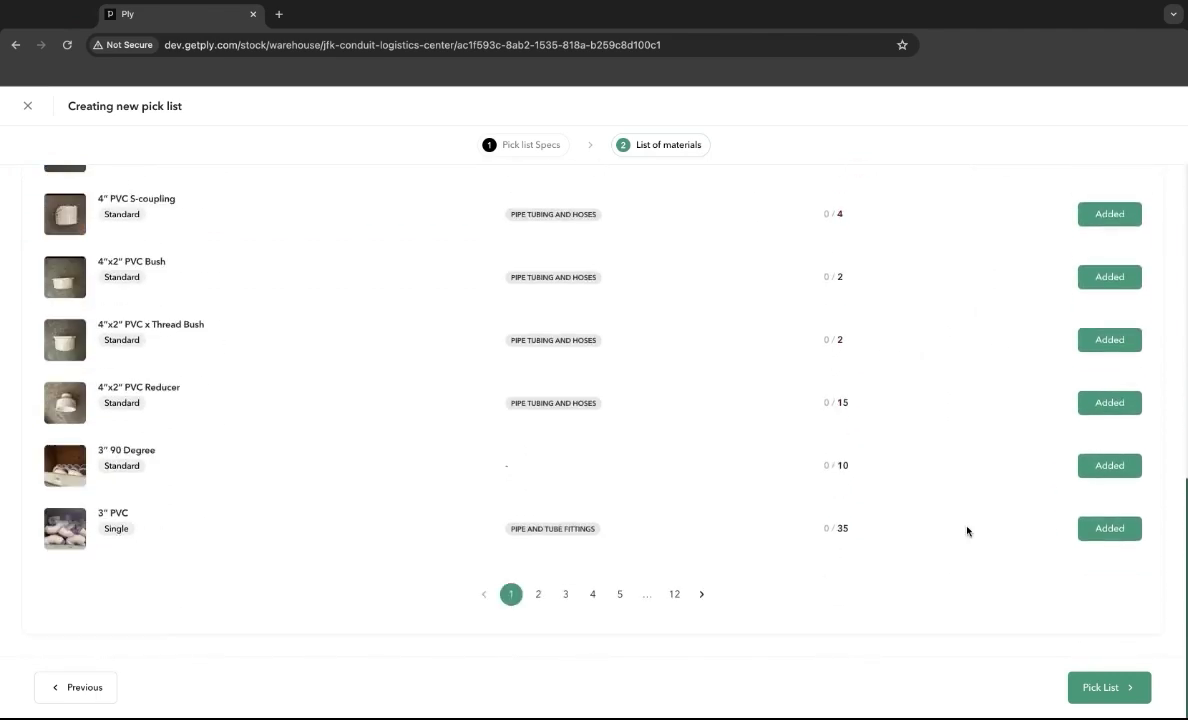
click(565, 594)
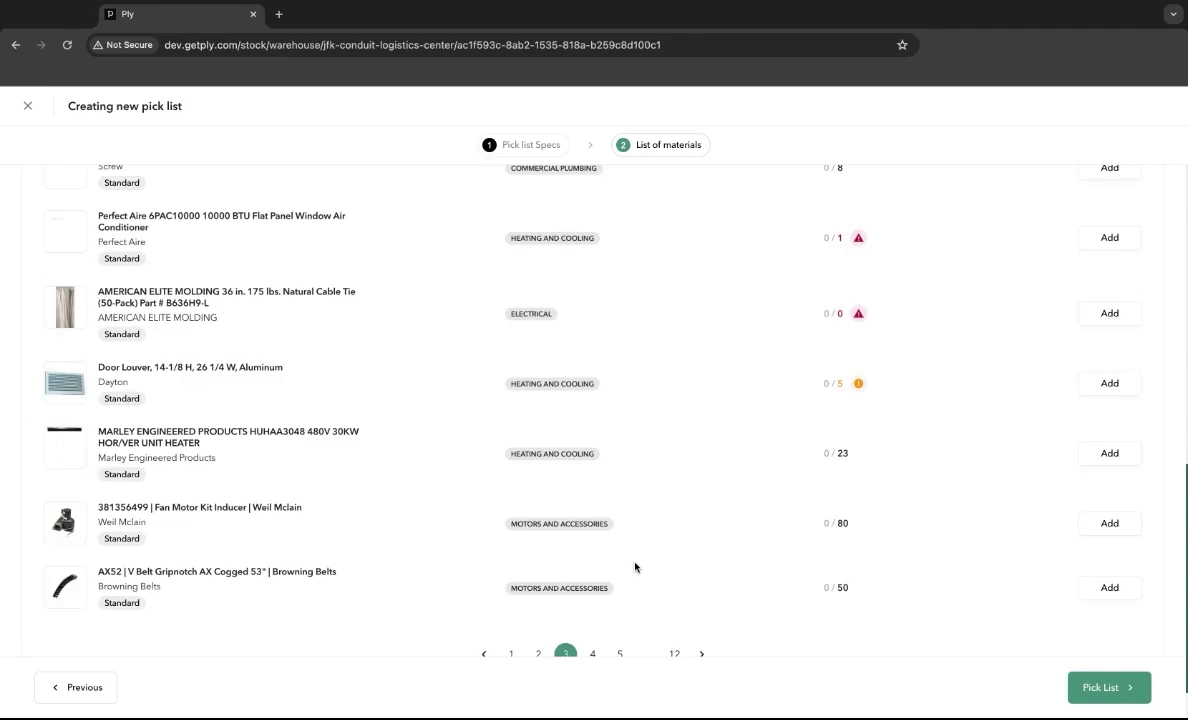
scroll(1070, 411, up, 10)
scroll(1070, 411, up, 3)
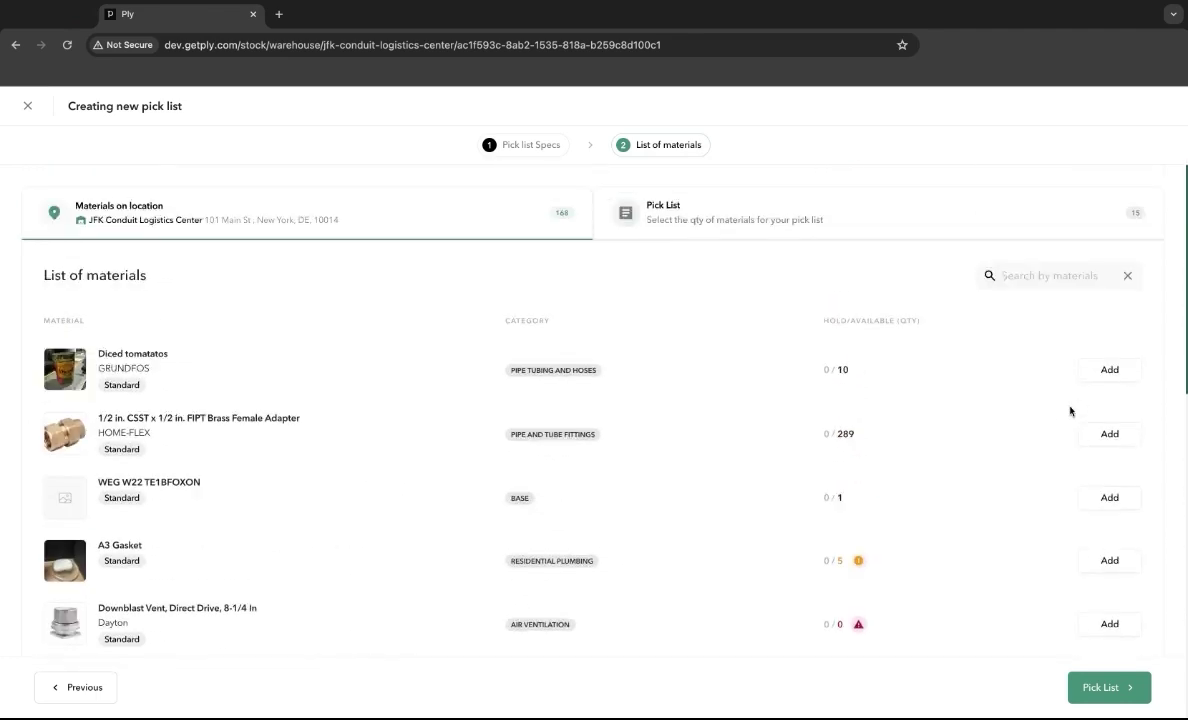
click(1110, 434)
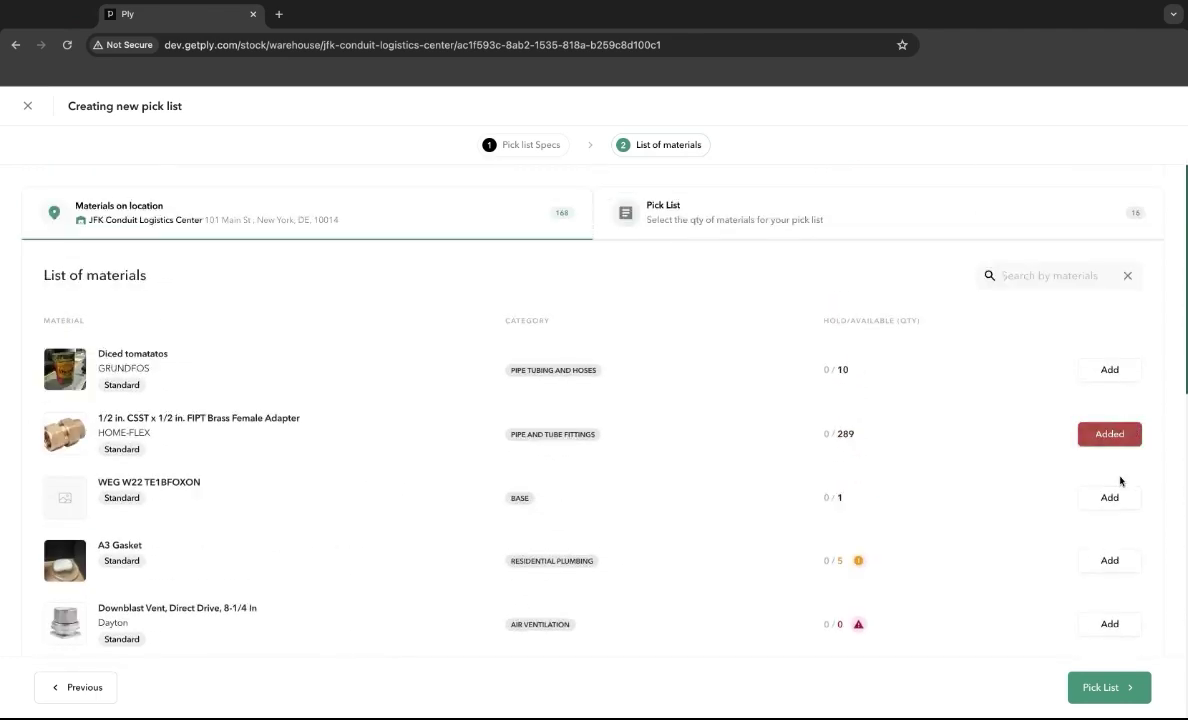
click(1110, 497)
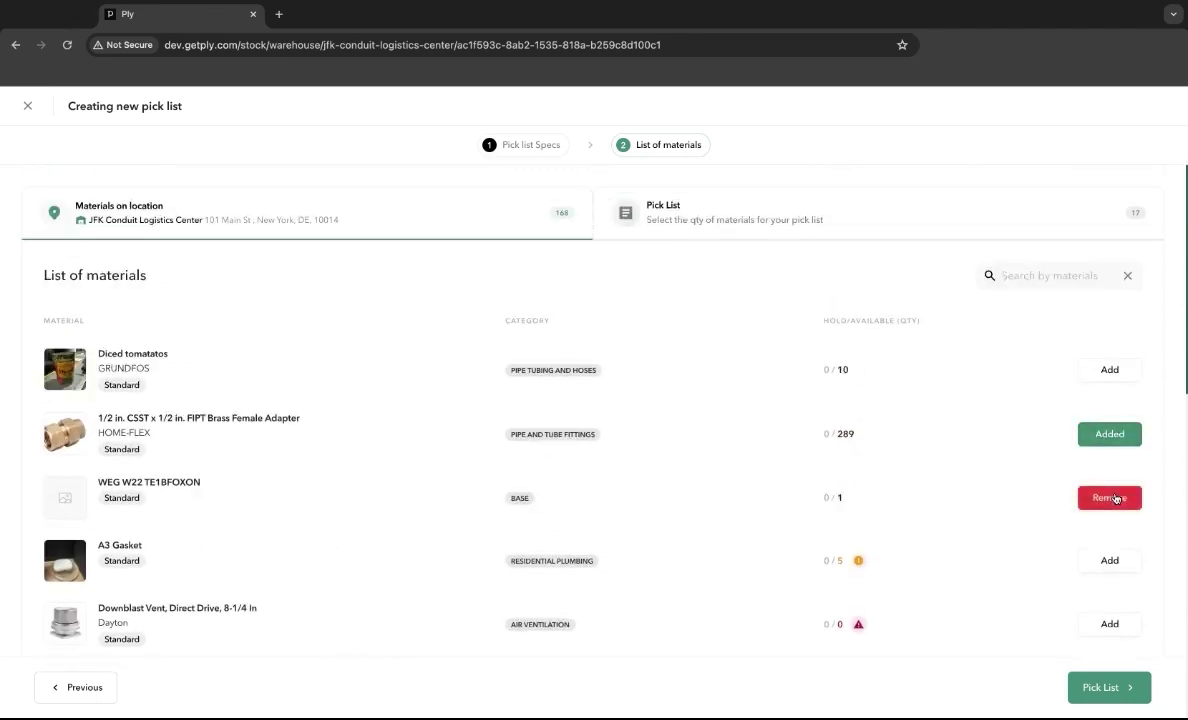
- Go to the selected pick list materials and set the quantity of every material to 1
click(1109, 687)
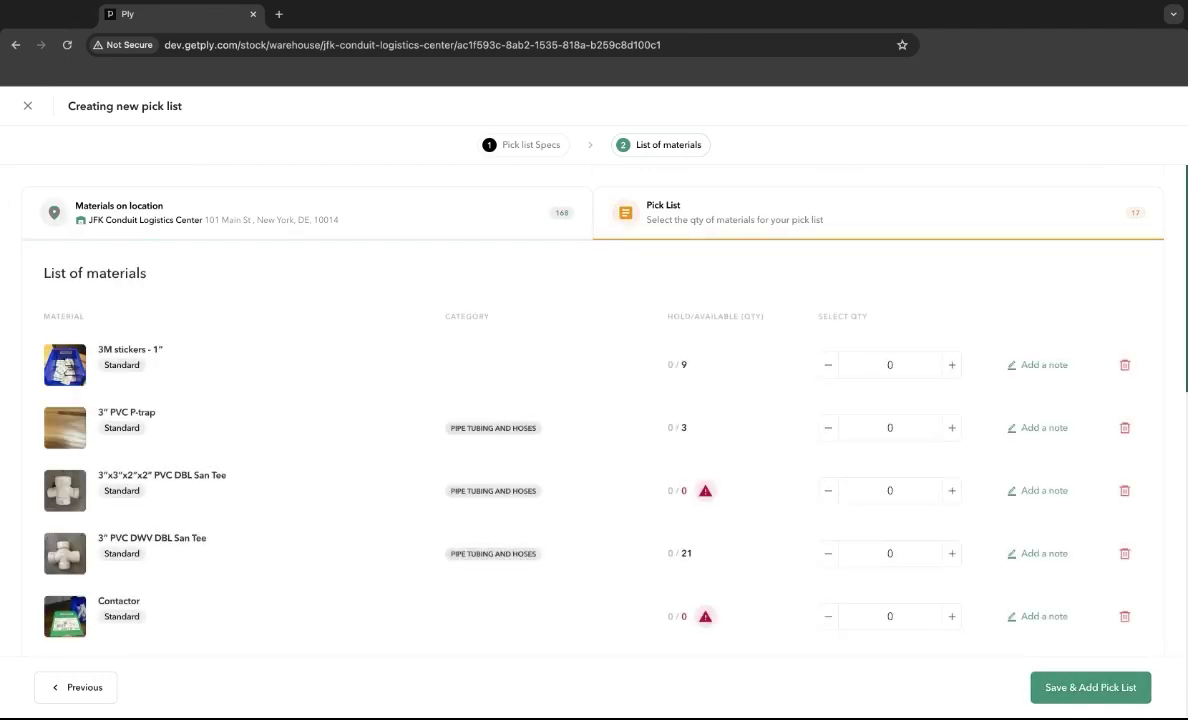
scroll(601, 363, down, 3)
scroll(955, 339, down, 3)
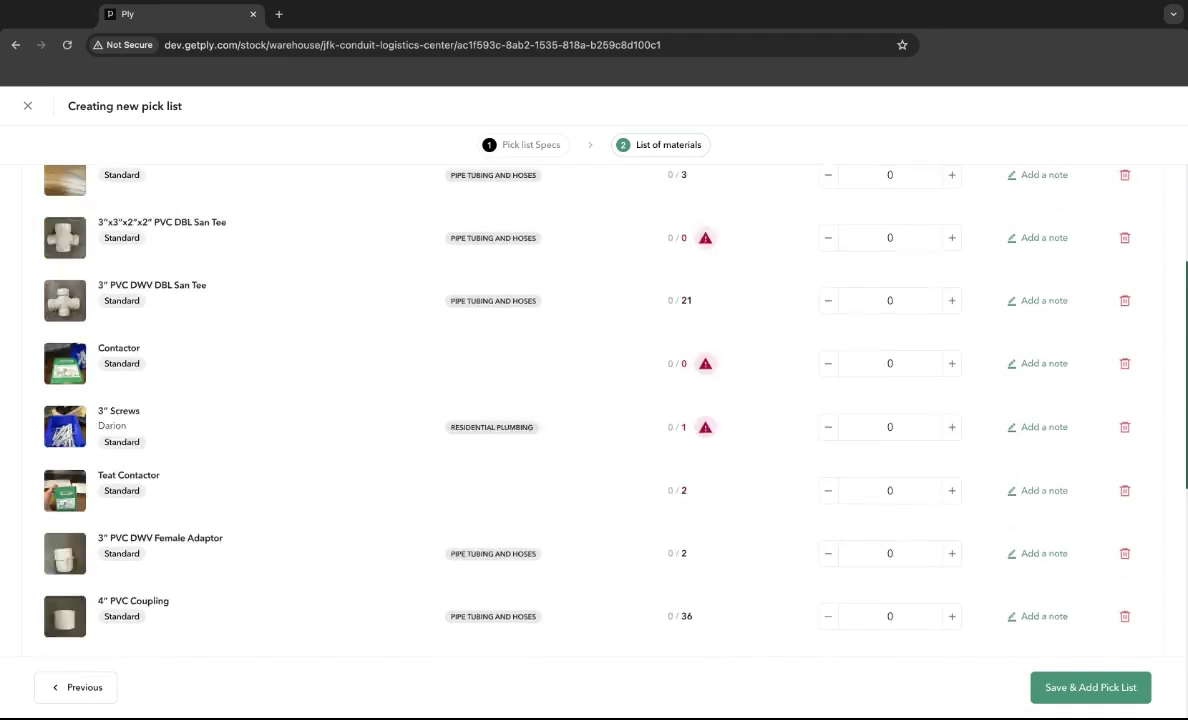
scroll(955, 339, up, 5)
click(953, 365)
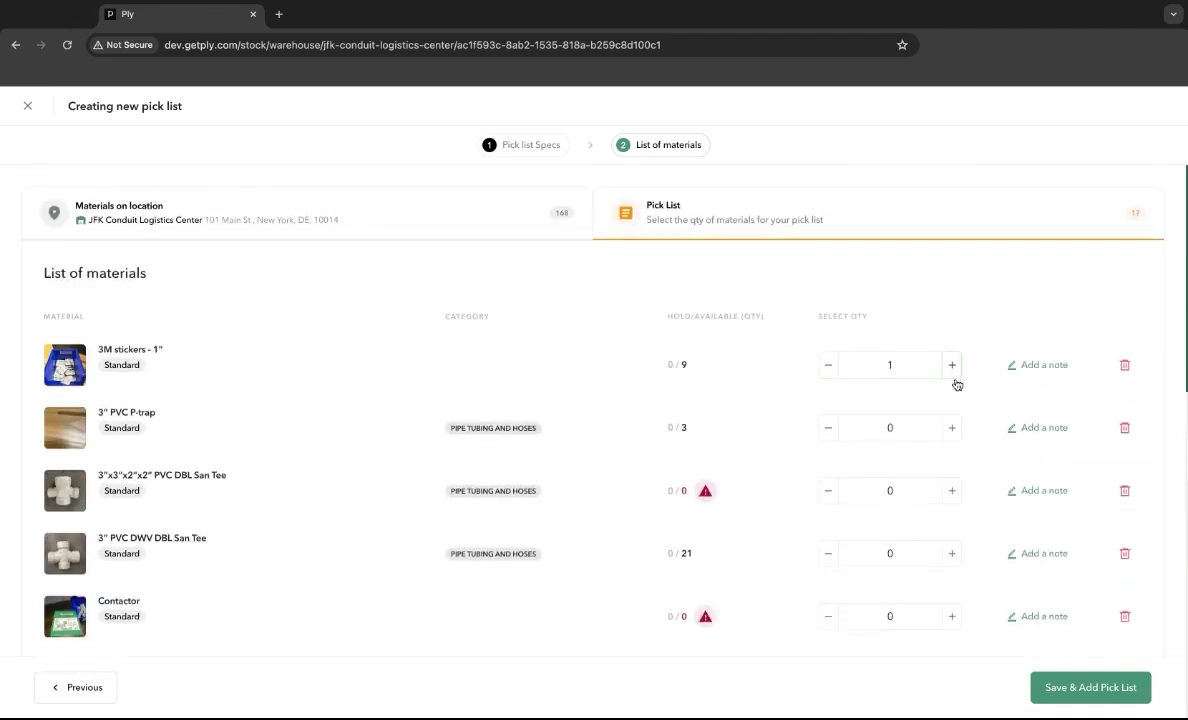
click(953, 428)
click(953, 491)
scroll(955, 490, down, 1)
scroll(955, 495, down, 8)
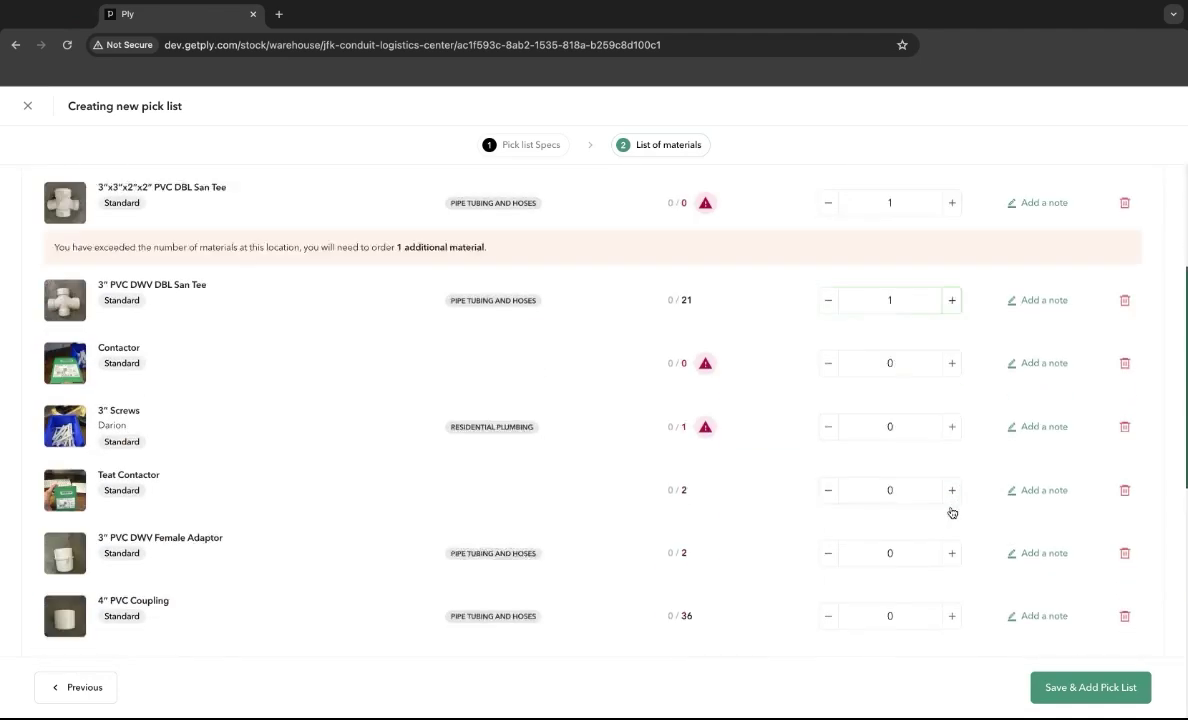
click(953, 582)
click(953, 516)
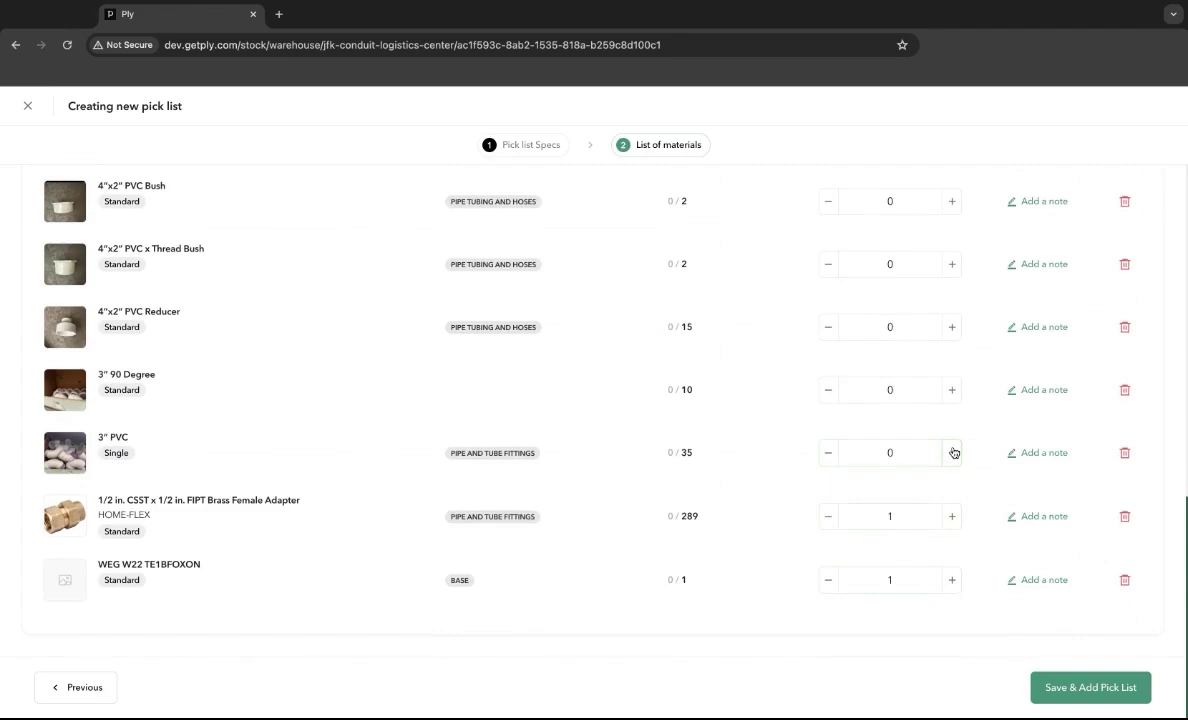
click(953, 453)
click(953, 390)
click(953, 327)
click(953, 264)
scroll(955, 294, up, 1)
click(953, 315)
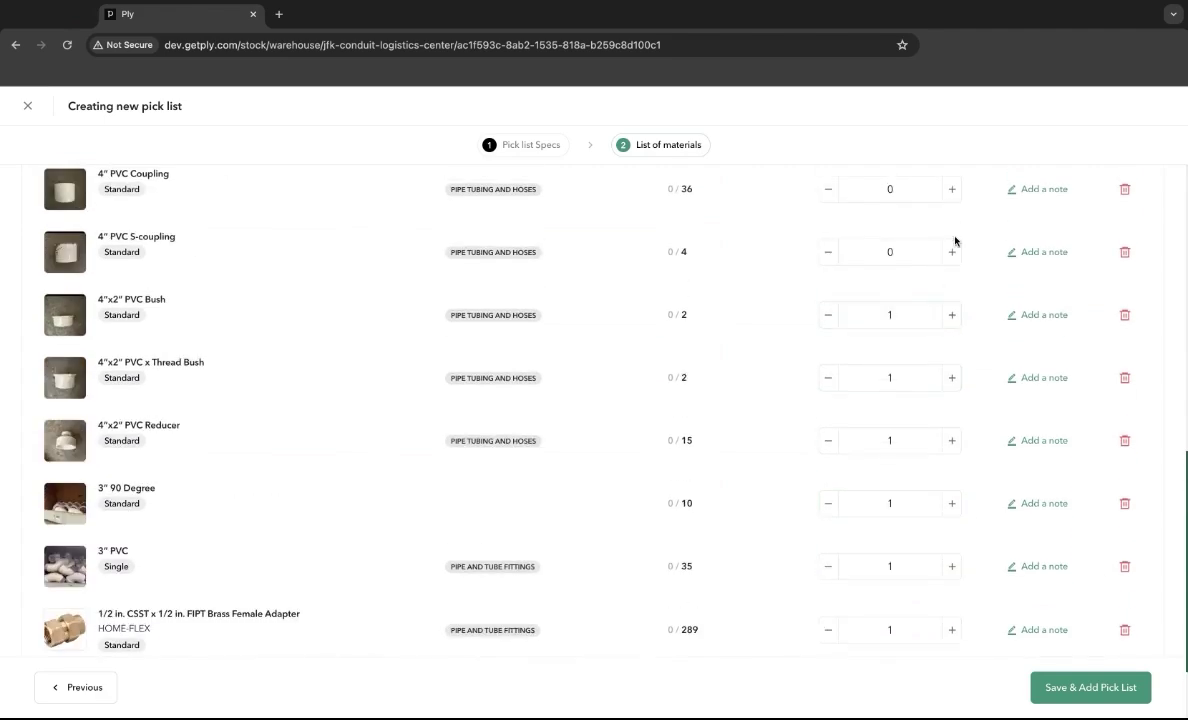
click(953, 252)
click(953, 189)
scroll(955, 200, up, 2)
click(953, 310)
click(953, 262)
scroll(956, 262, up, 1)
click(955, 284)
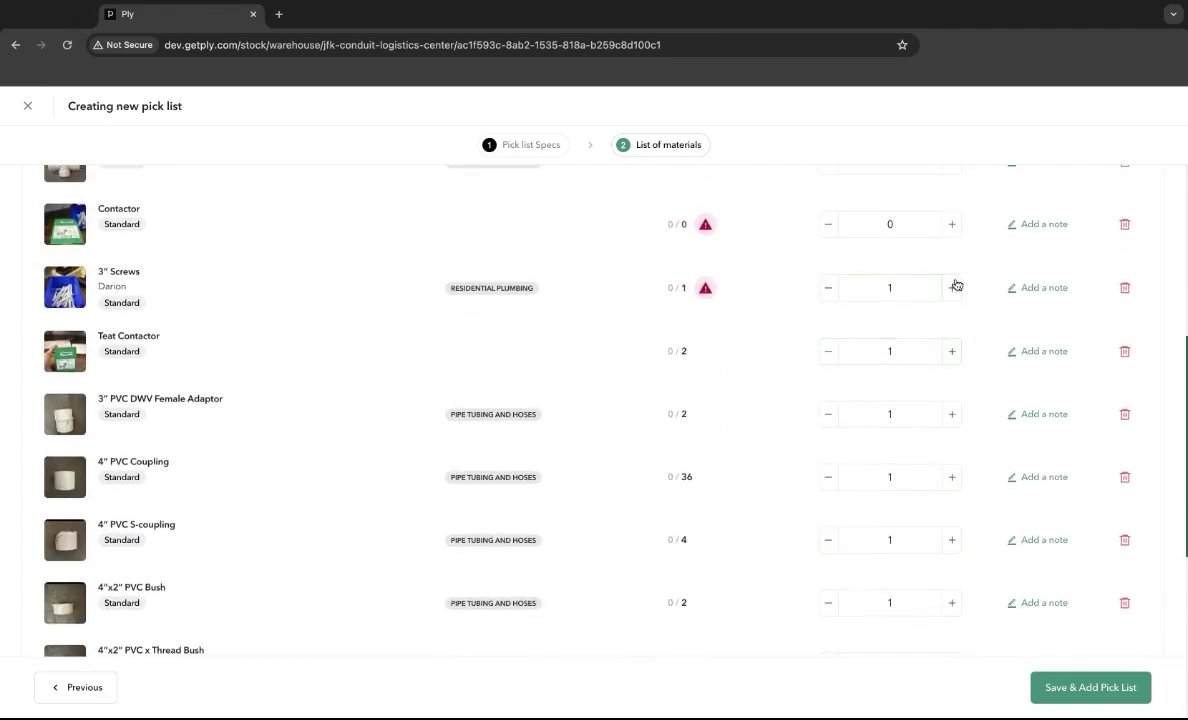
scroll(957, 342, up, 3)
click(955, 342)
click(955, 565)
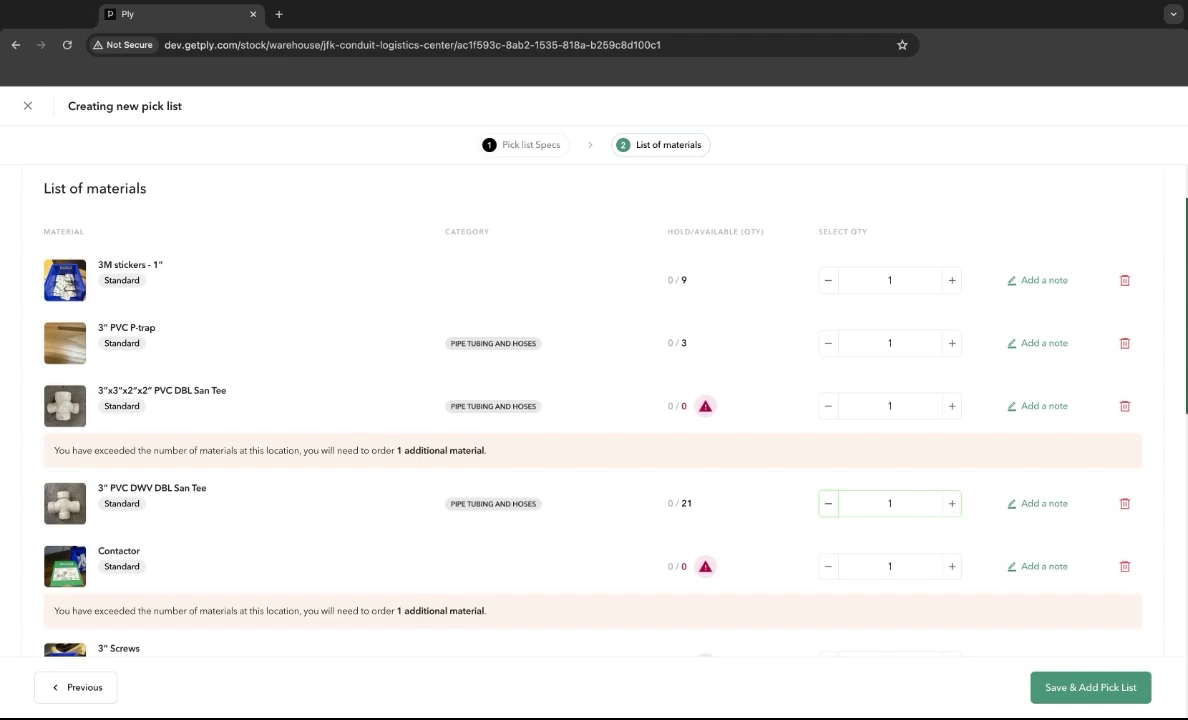
- Save and add the pick list, then show the created pick list
click(1080, 698)
click(745, 426)
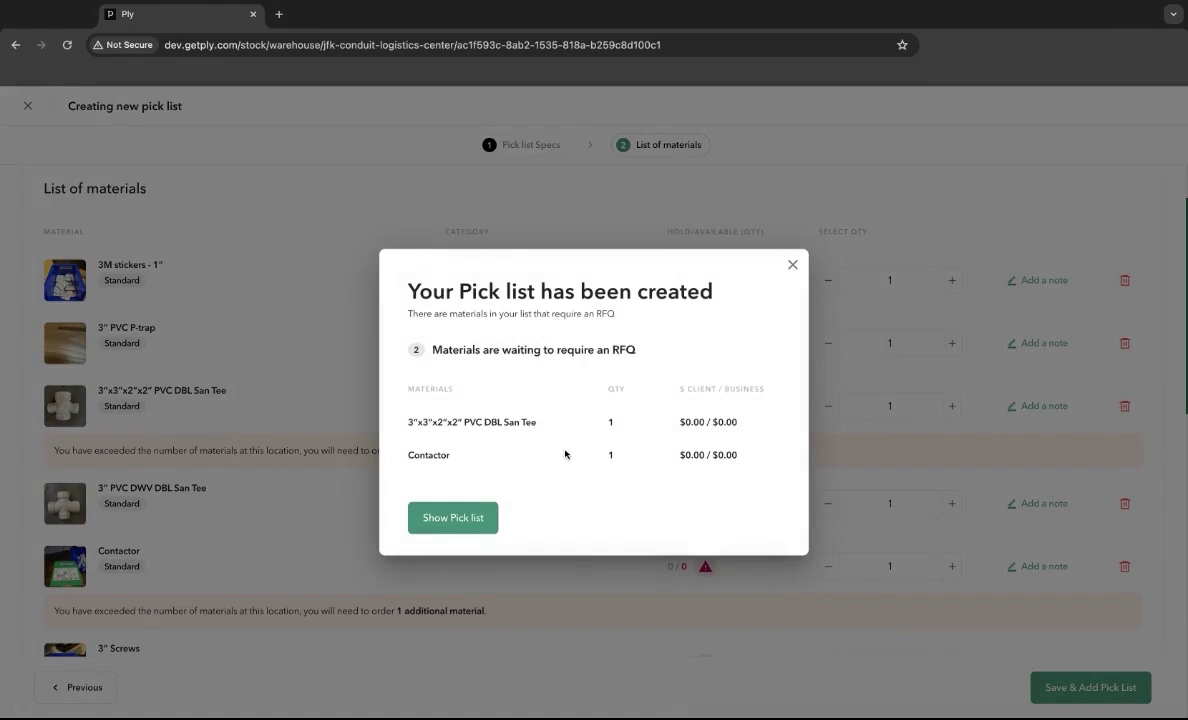
click(478, 517)
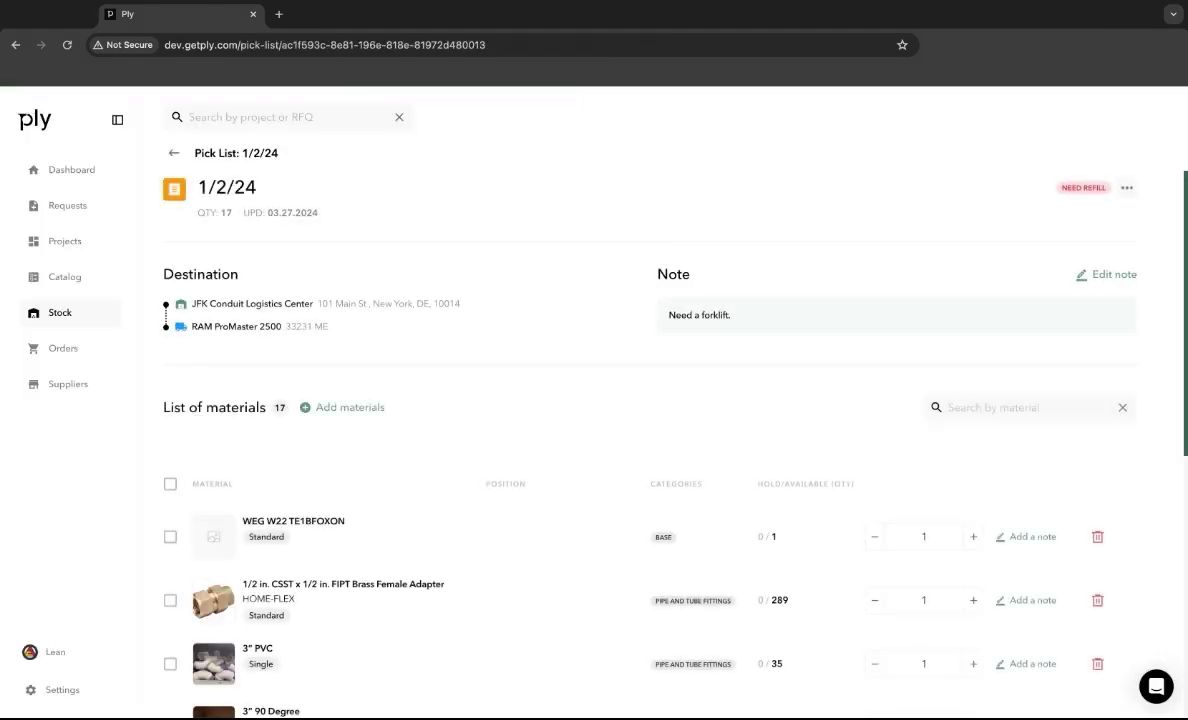
- Return to the pick lists in stock, open 1/2/24 in the Need refill column and review its details and materials
click(173, 153)
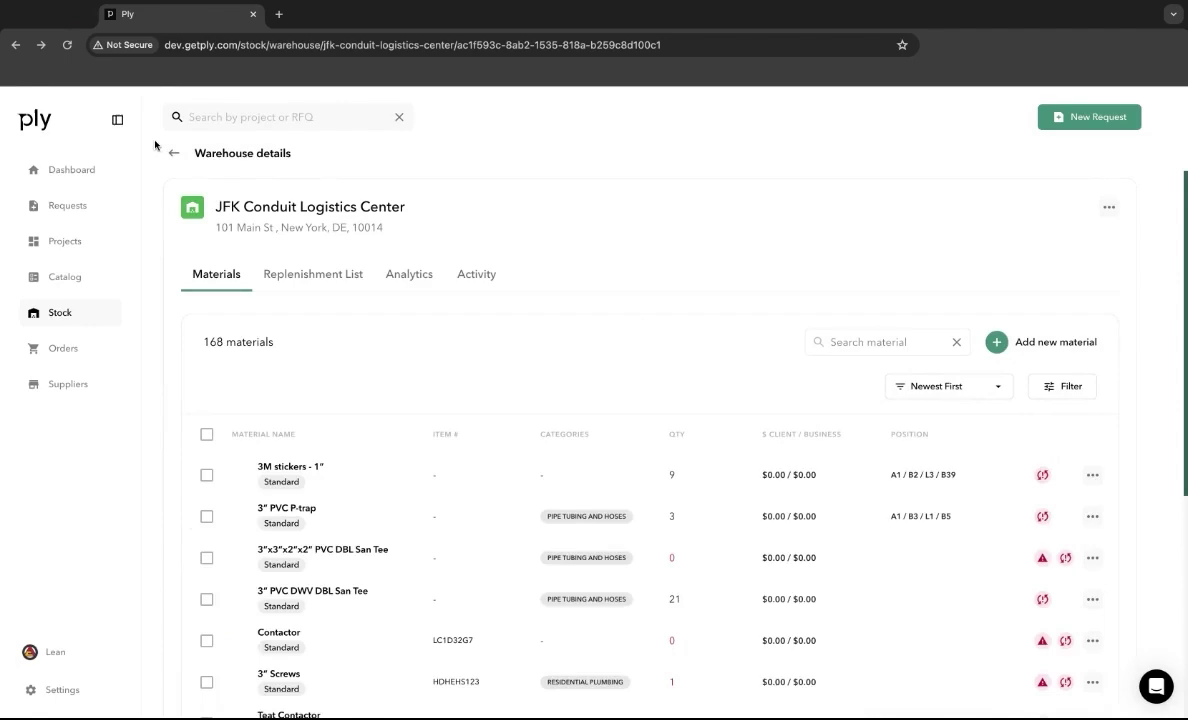
click(173, 153)
click(568, 189)
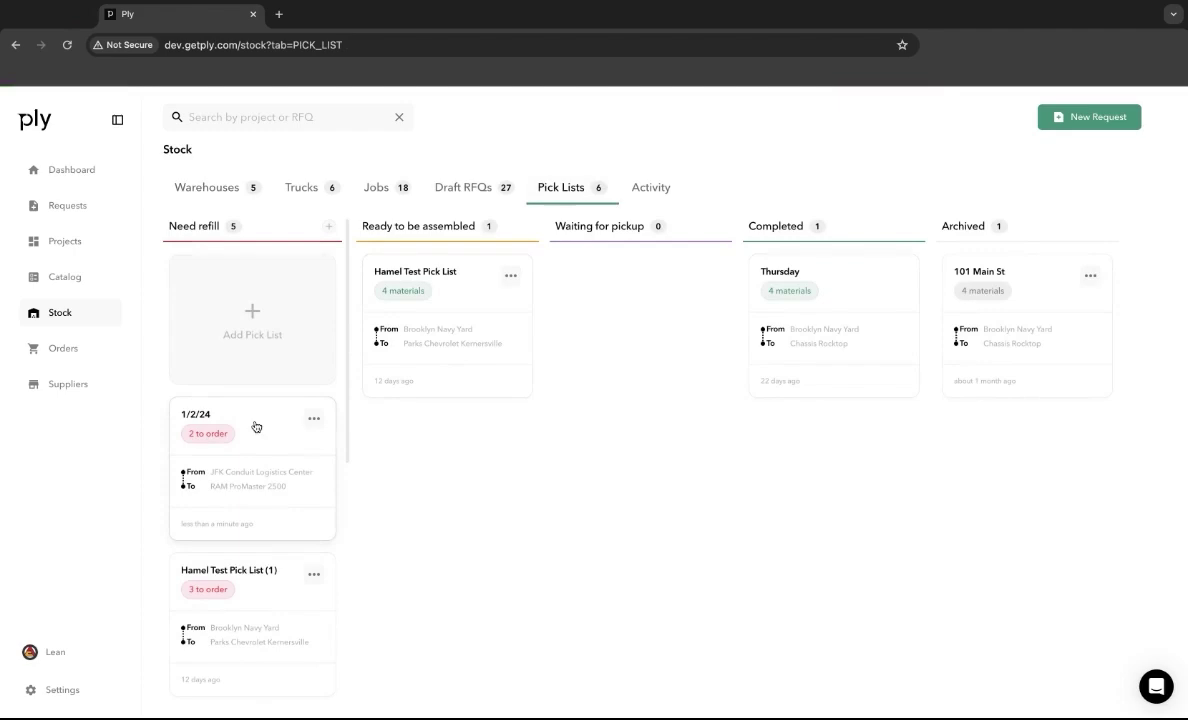
click(253, 461)
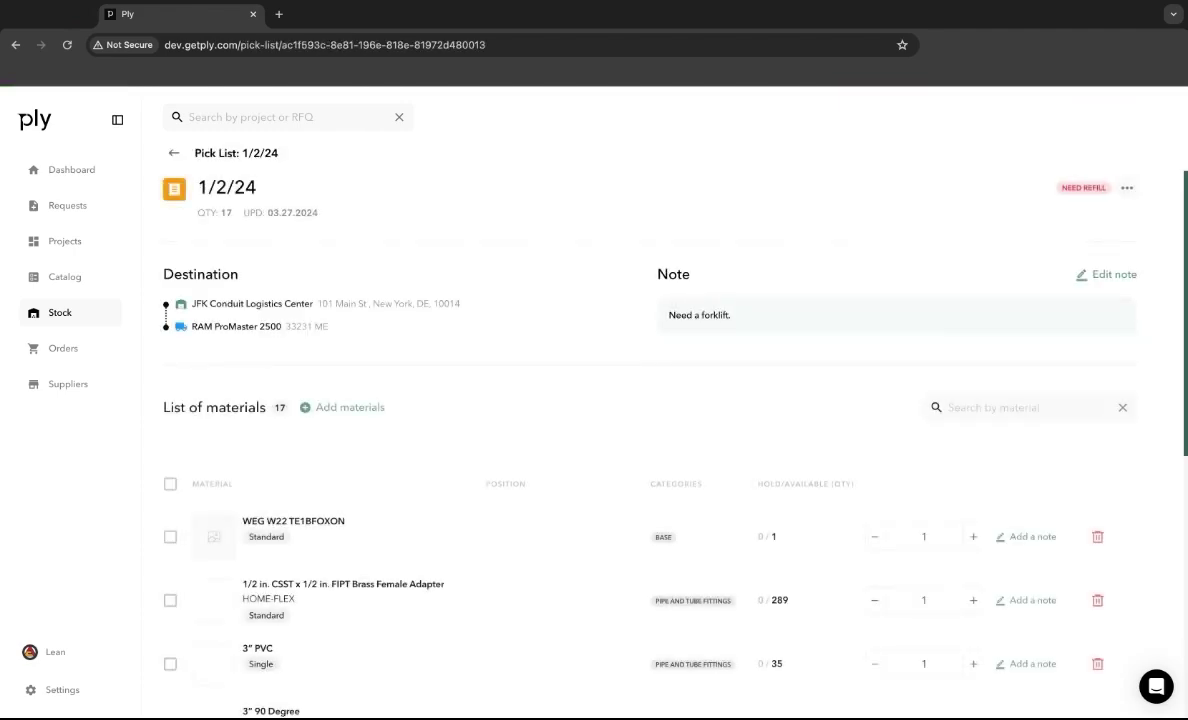
scroll(427, 519, down, 2)
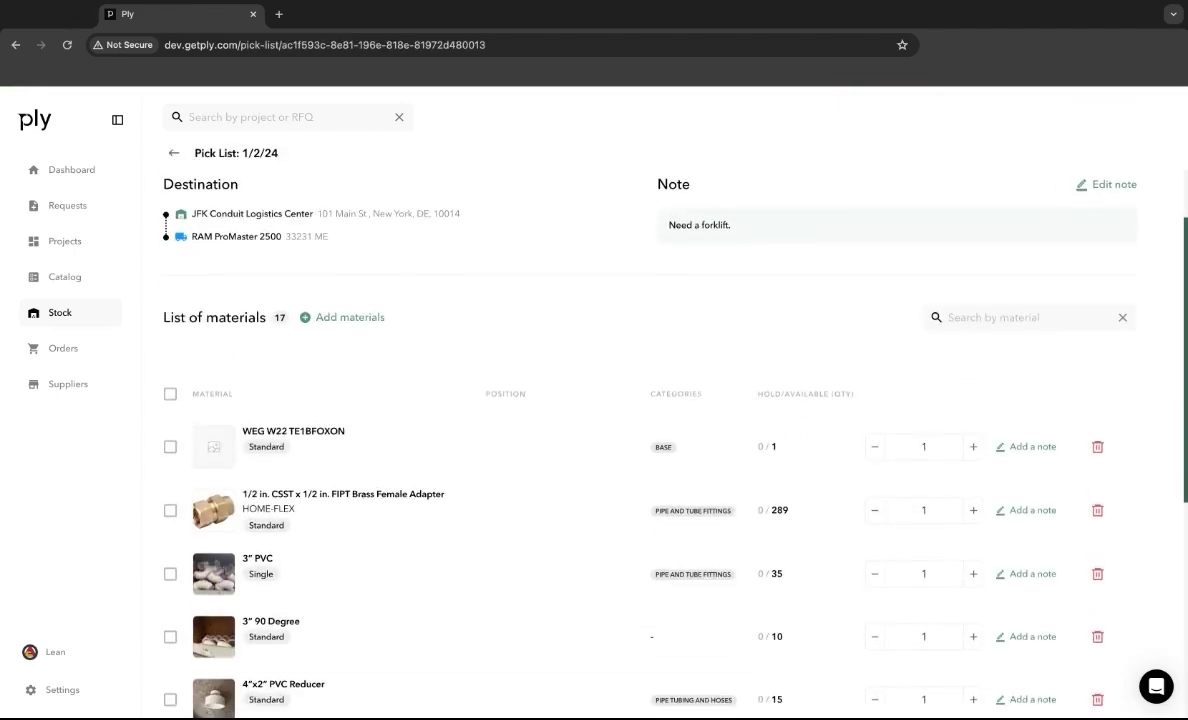
scroll(394, 473, up, 2)
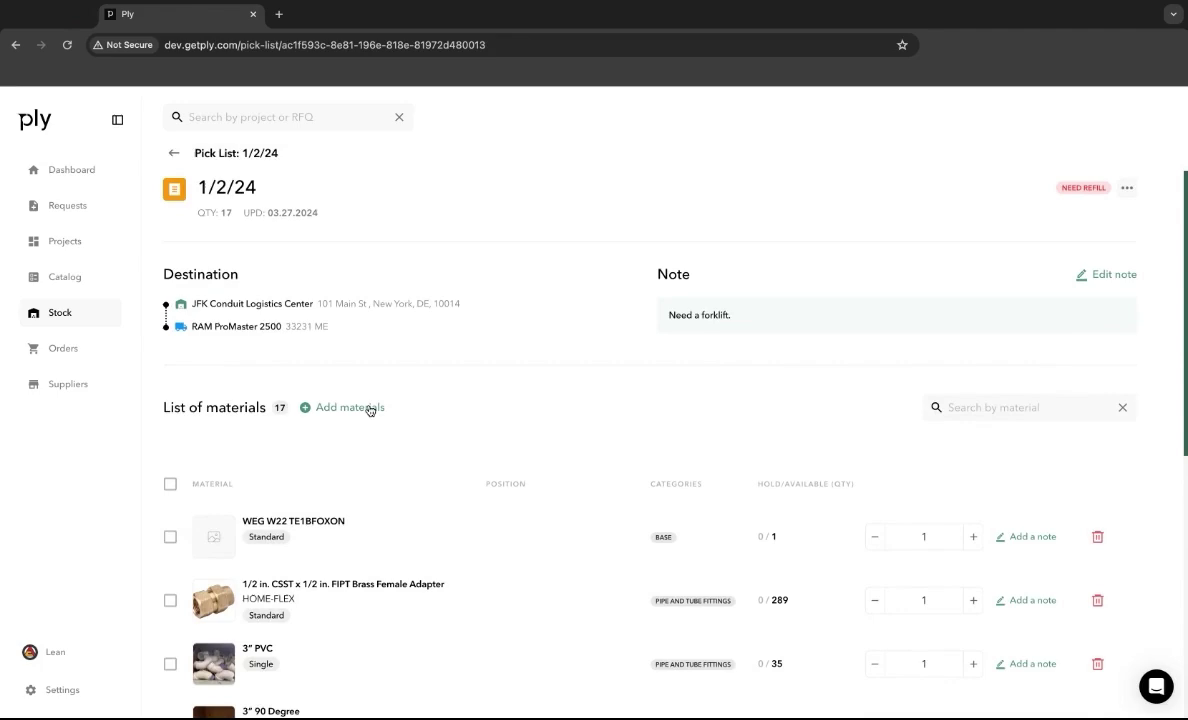
- Change the 1/2/24 pick list's status to Waiting, saving the materials that need ordering as a new pick list
click(1127, 188)
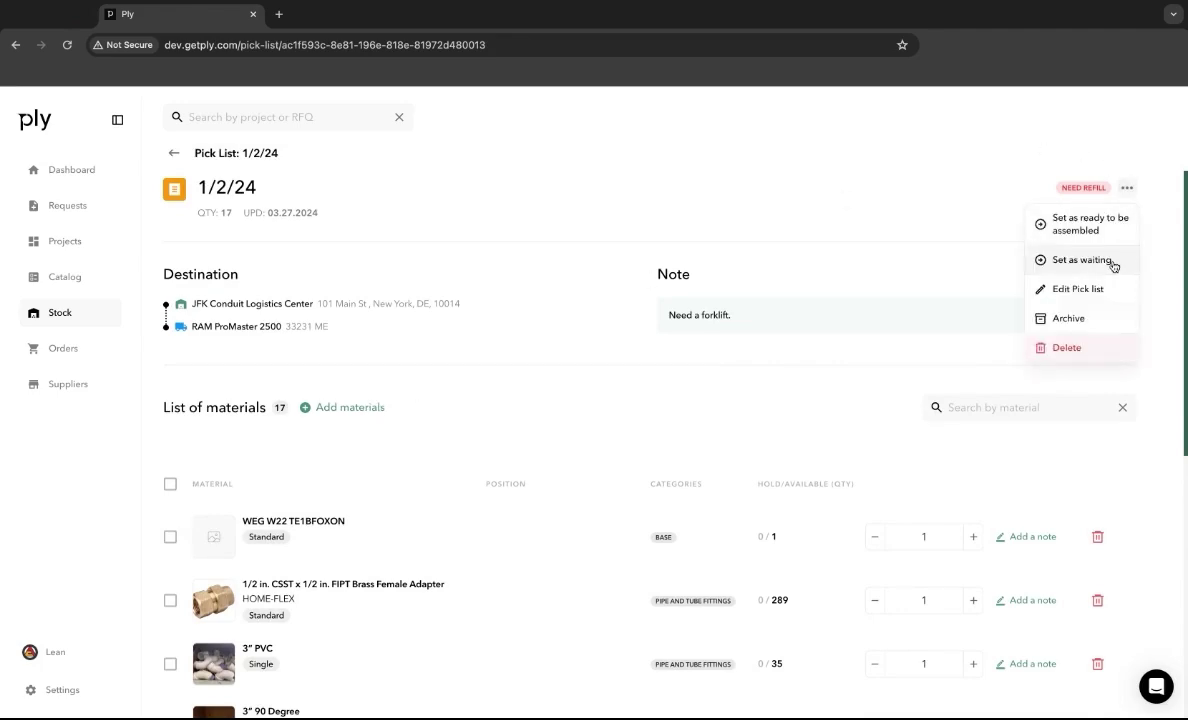
click(1082, 260)
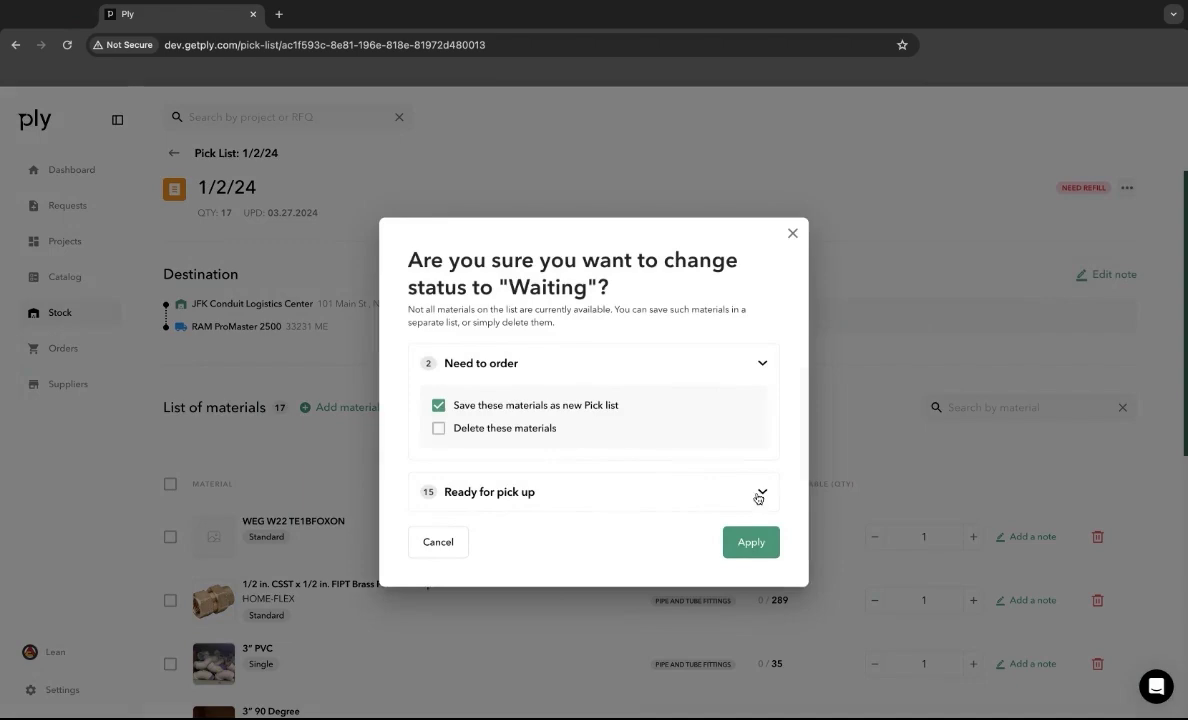
click(758, 498)
scroll(729, 467, down, 3)
scroll(729, 467, up, 3)
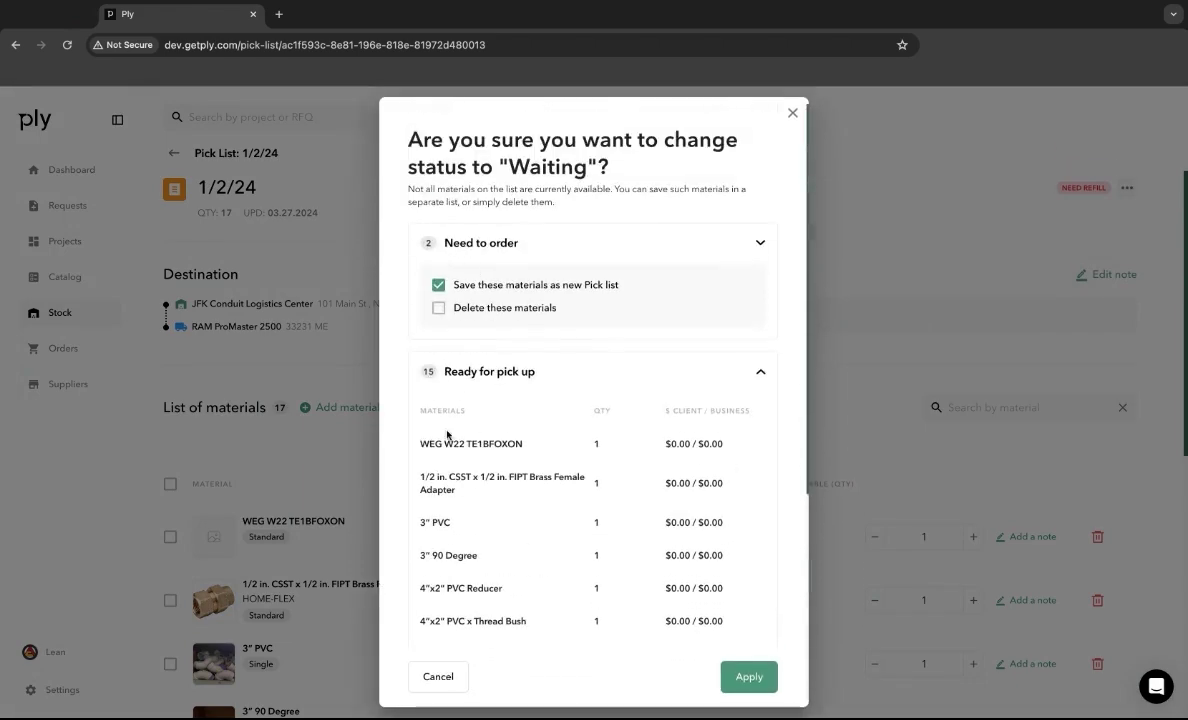
scroll(450, 384, down, 5)
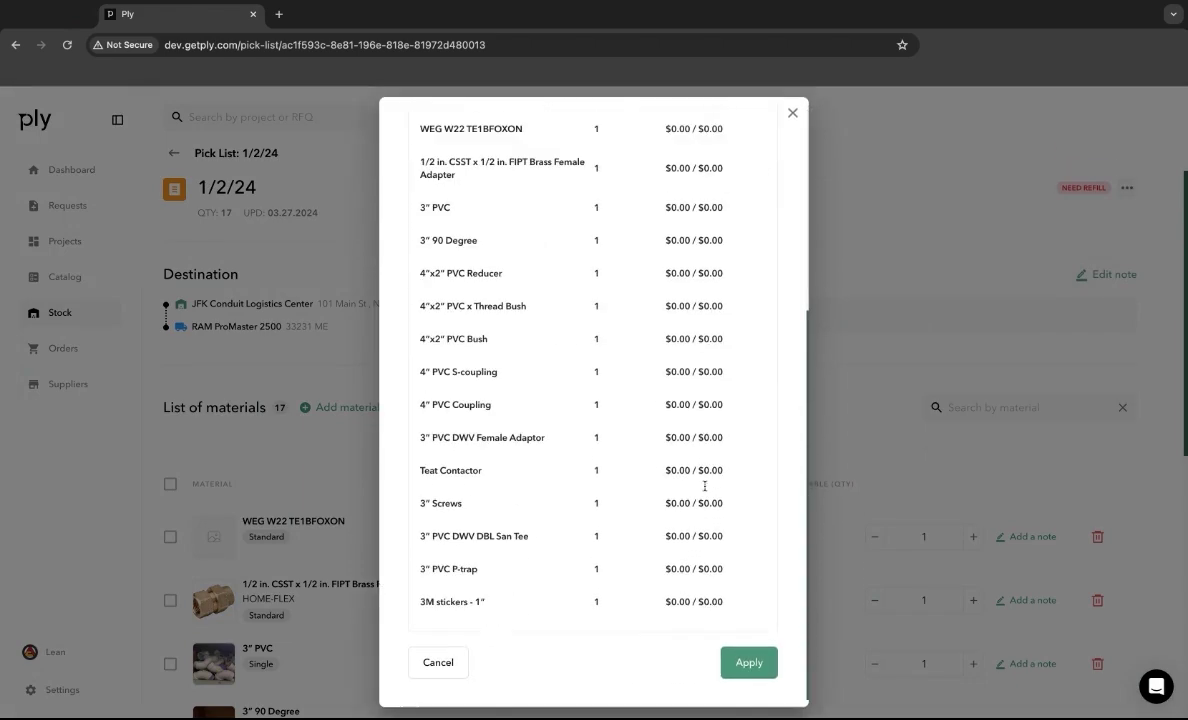
click(735, 660)
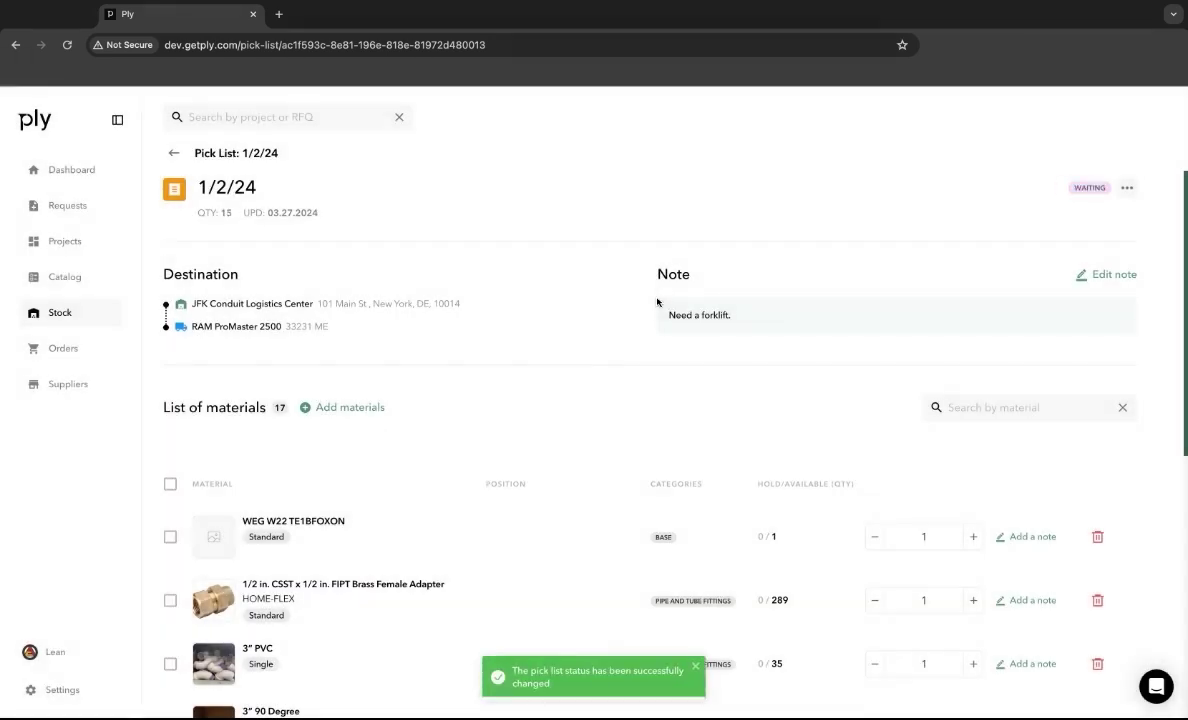
- Return to the pick lists, open 1/2/24 (1) in the Need refill column and review its materials
click(174, 154)
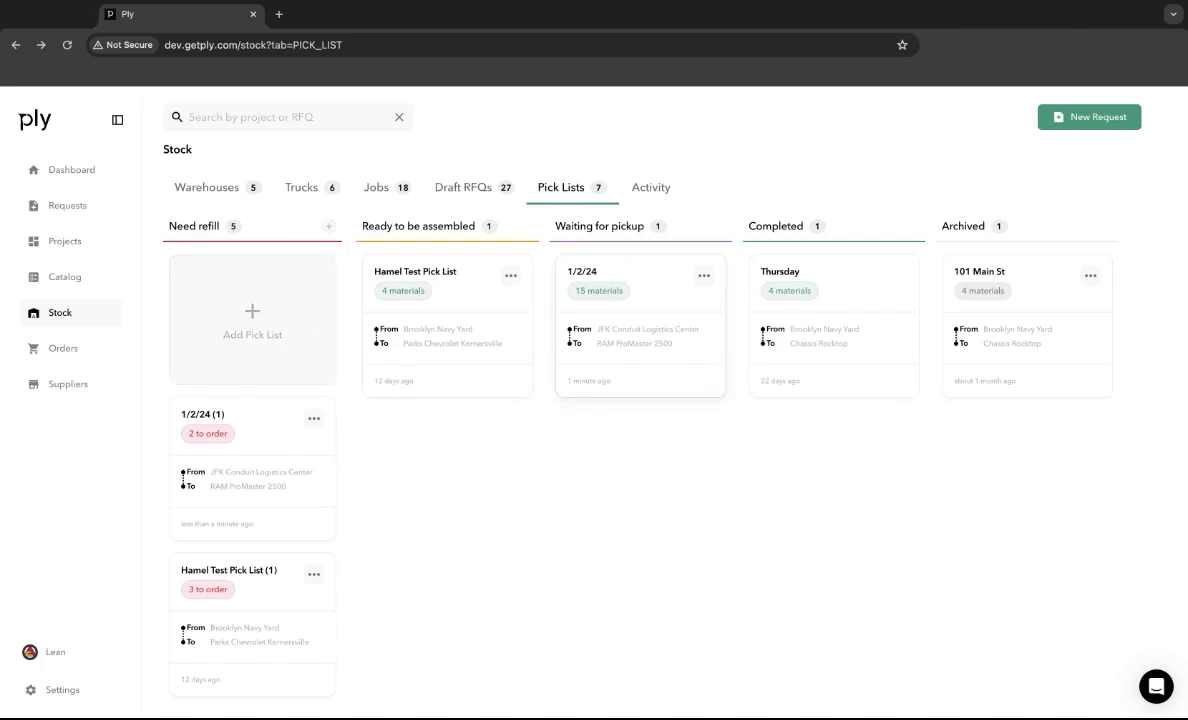
click(261, 455)
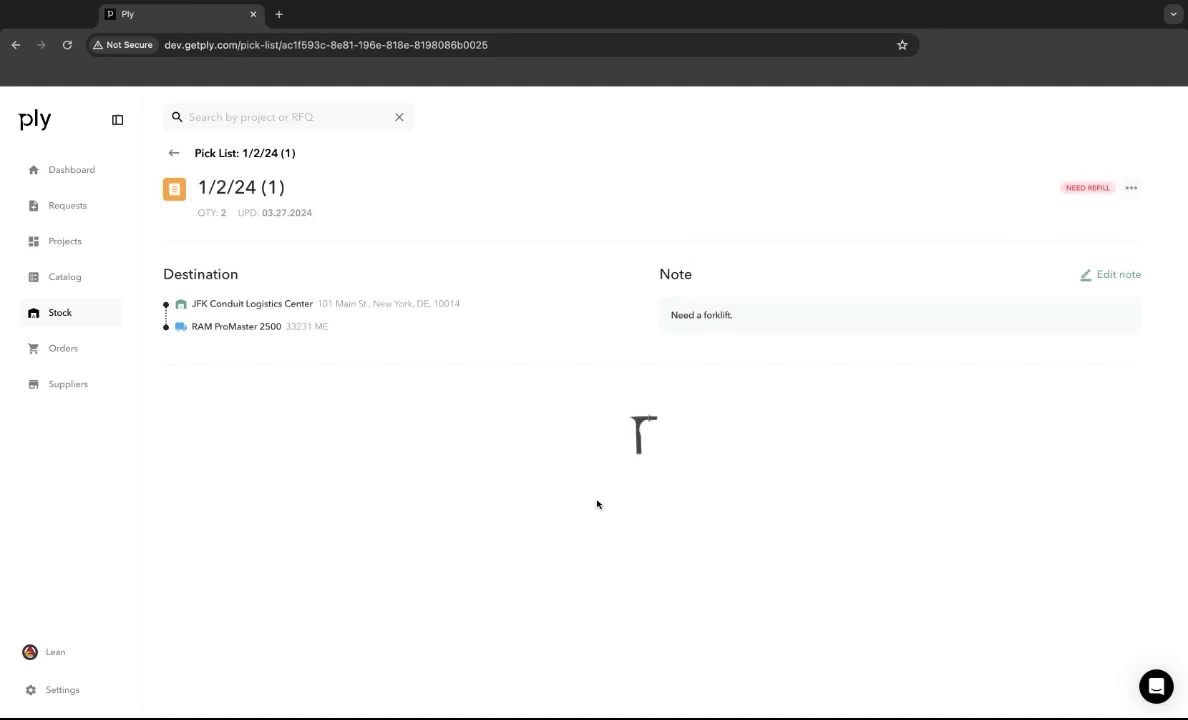
scroll(597, 504, down, 2)
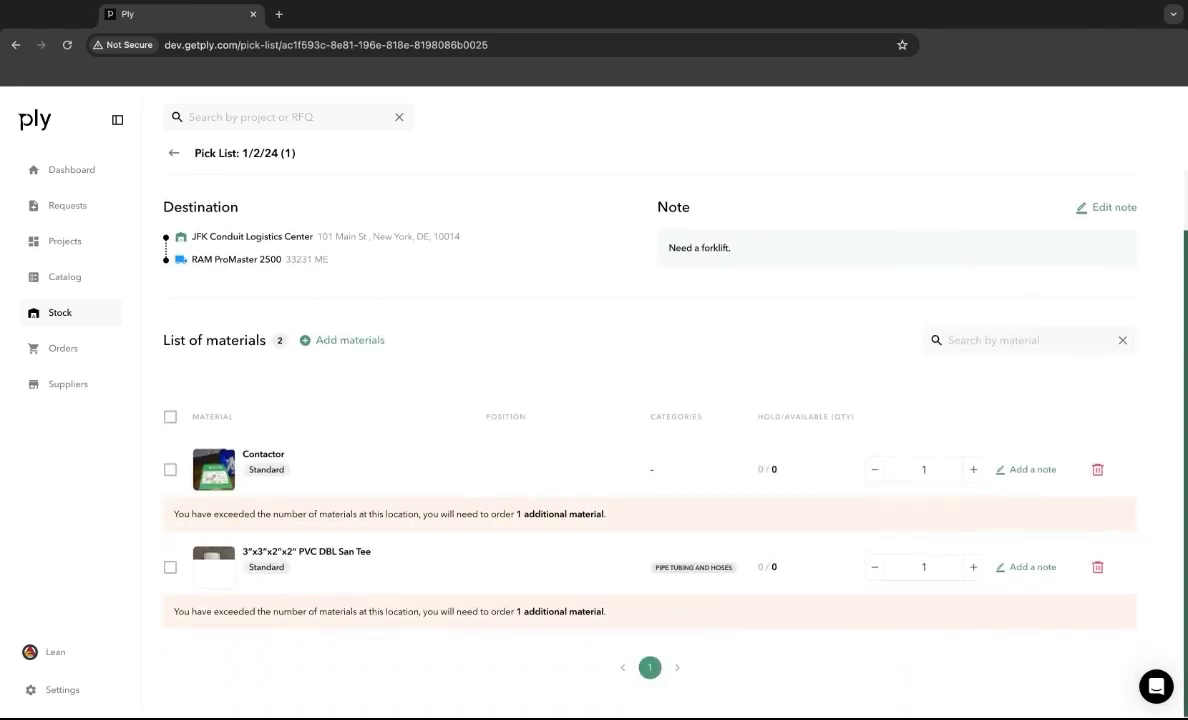
- Select all materials in the 1/2/24 (1) pick list, start an RFQ from them and close the new request
click(170, 416)
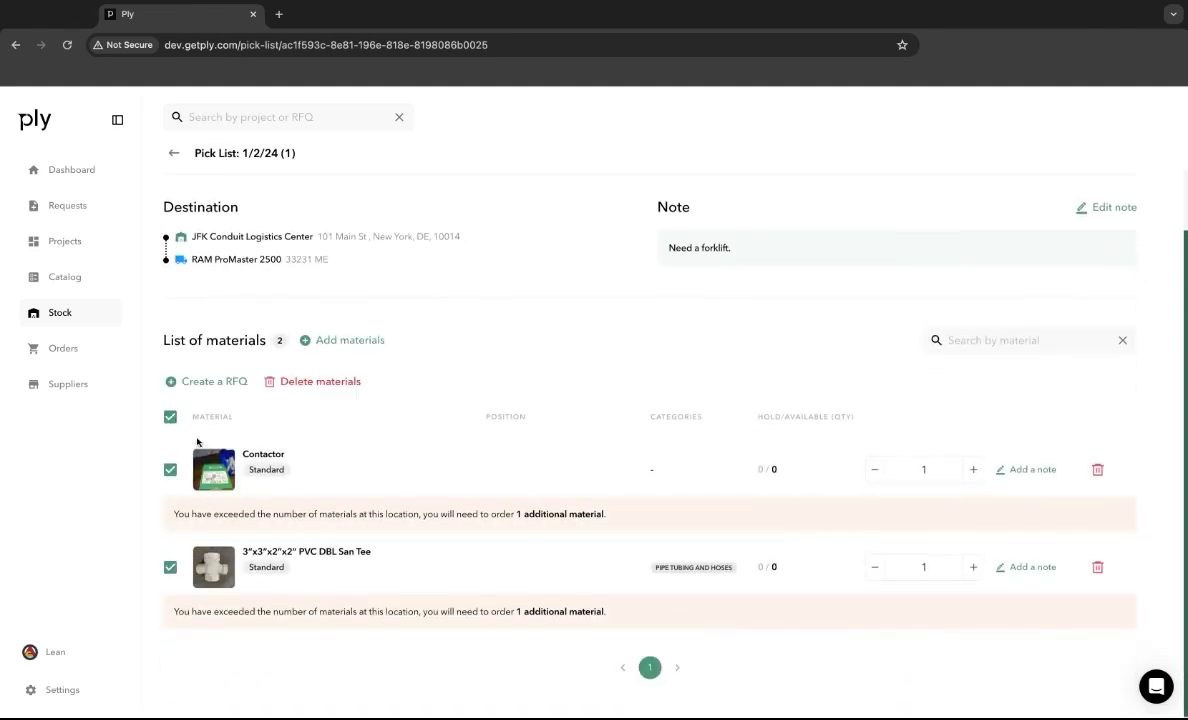
click(214, 381)
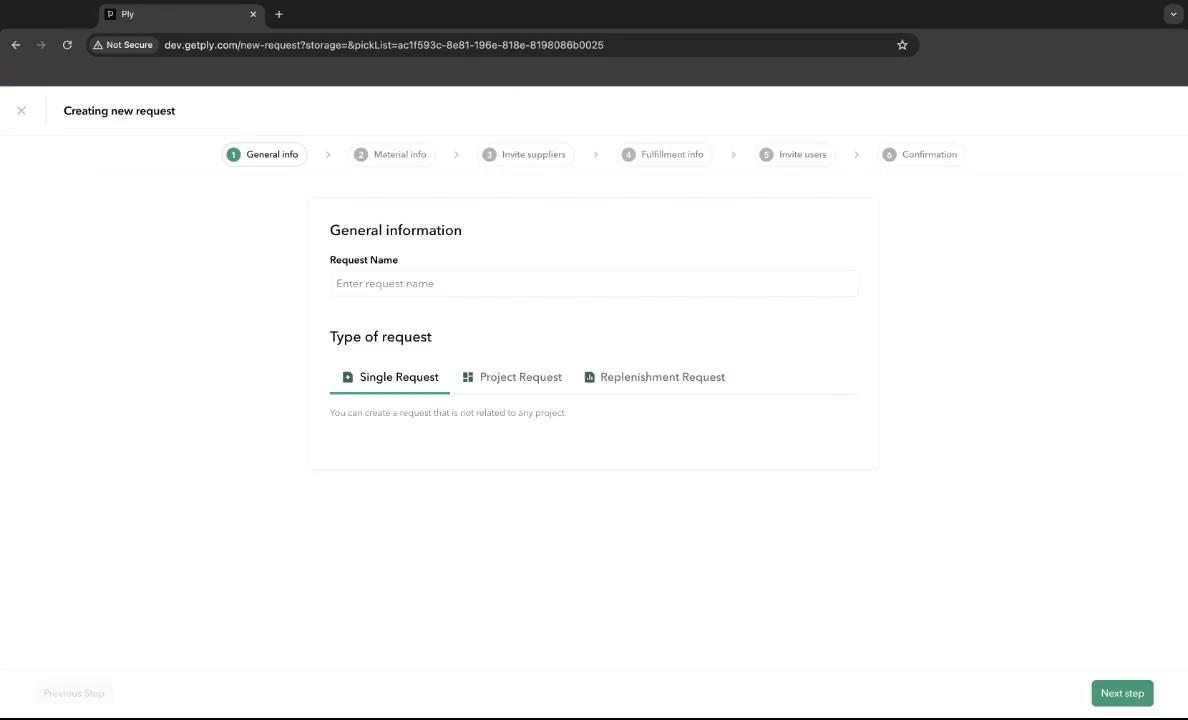
click(21, 111)
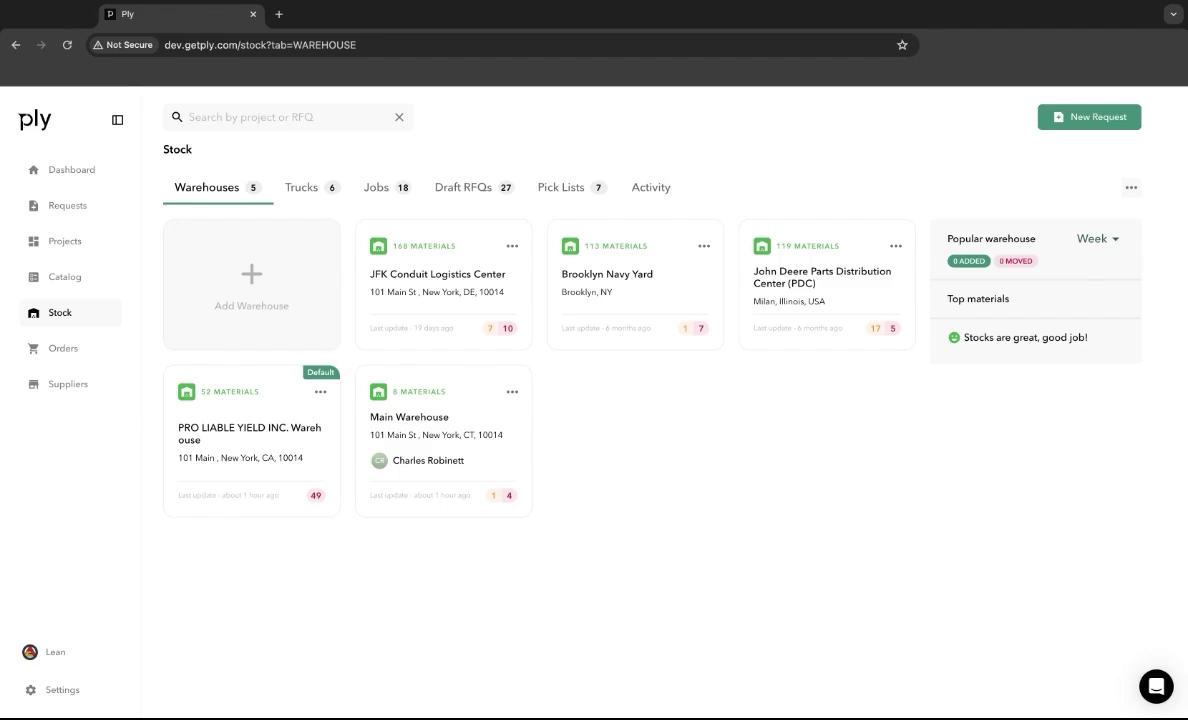
- Open the JFK Conduit Logistics Center warehouse and examine the stock alerts in its materials list
click(456, 296)
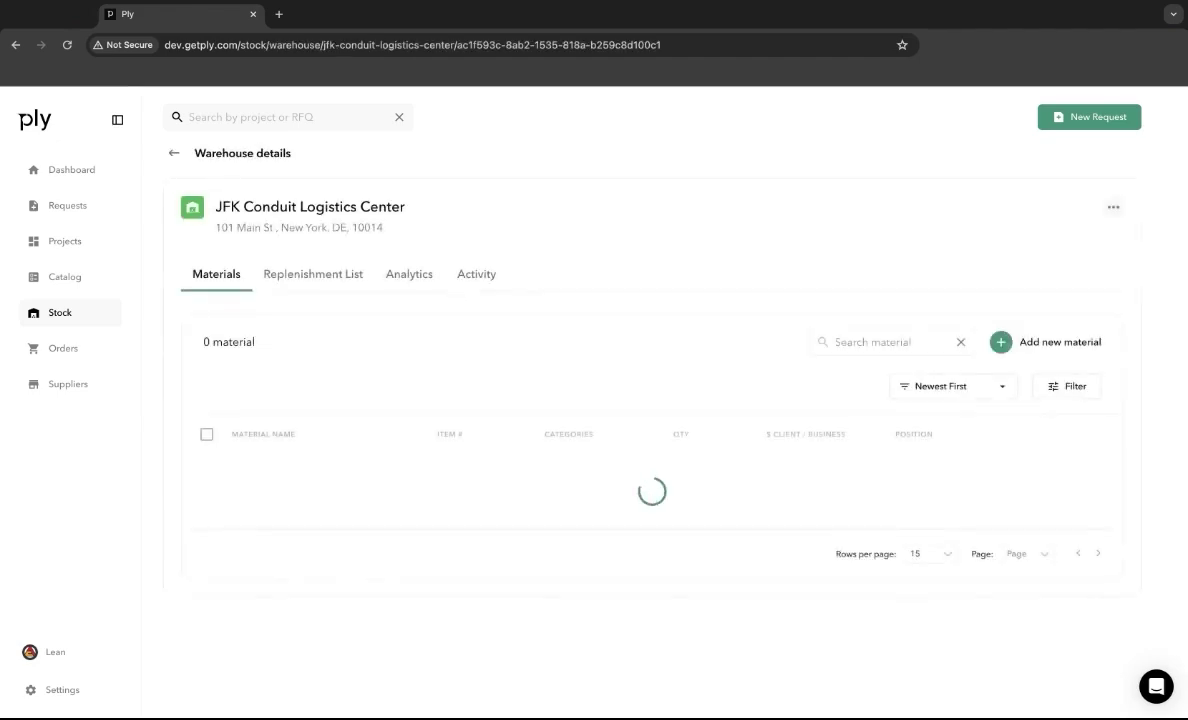
scroll(480, 339, down, 1)
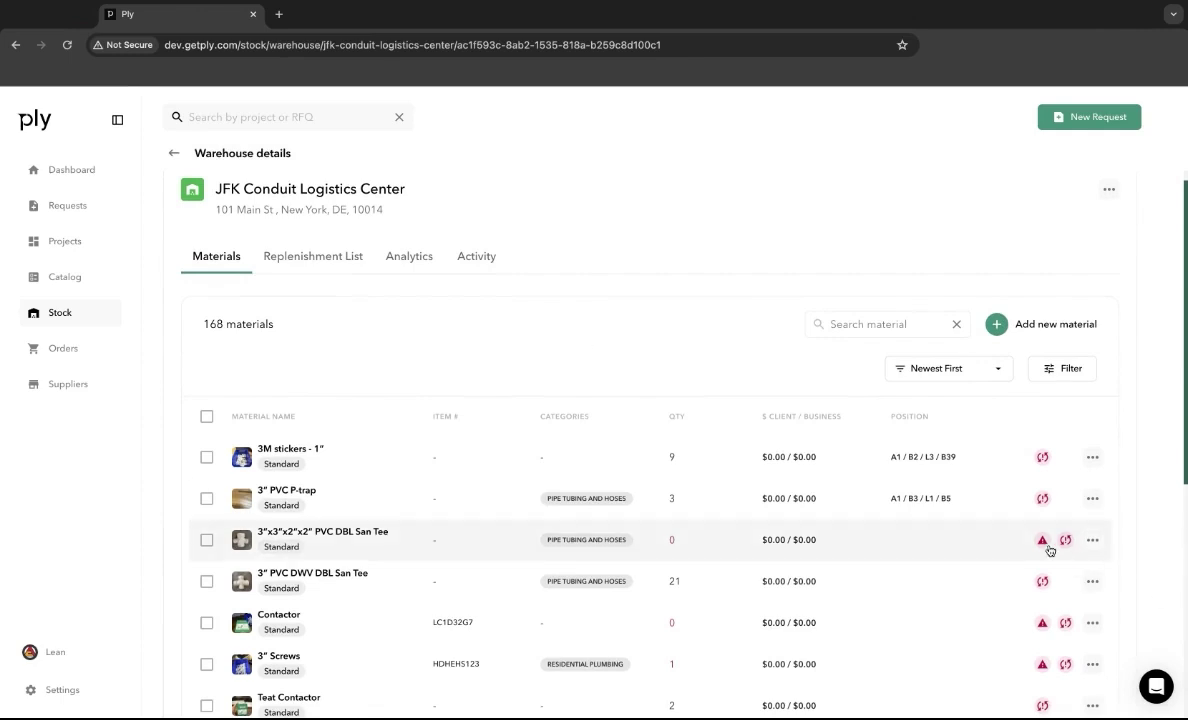
mouse_move(1044, 542)
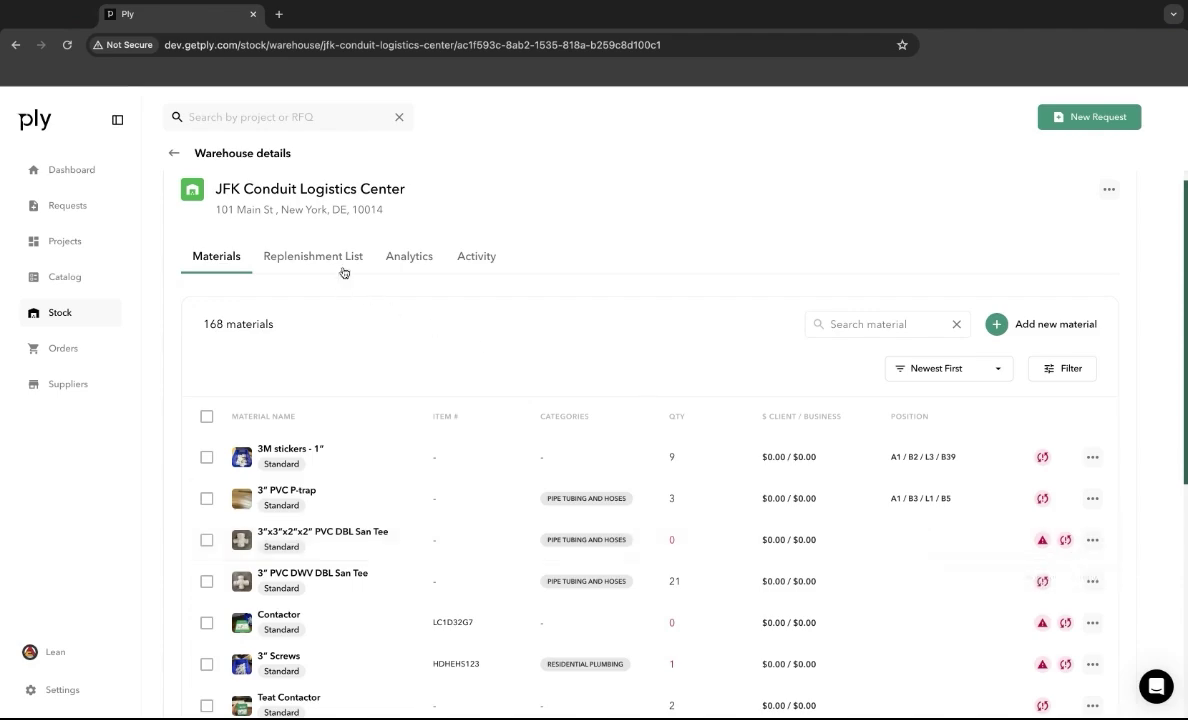
- Filter the warehouse materials by the Critical QTY alert and select all the filtered materials
click(1064, 368)
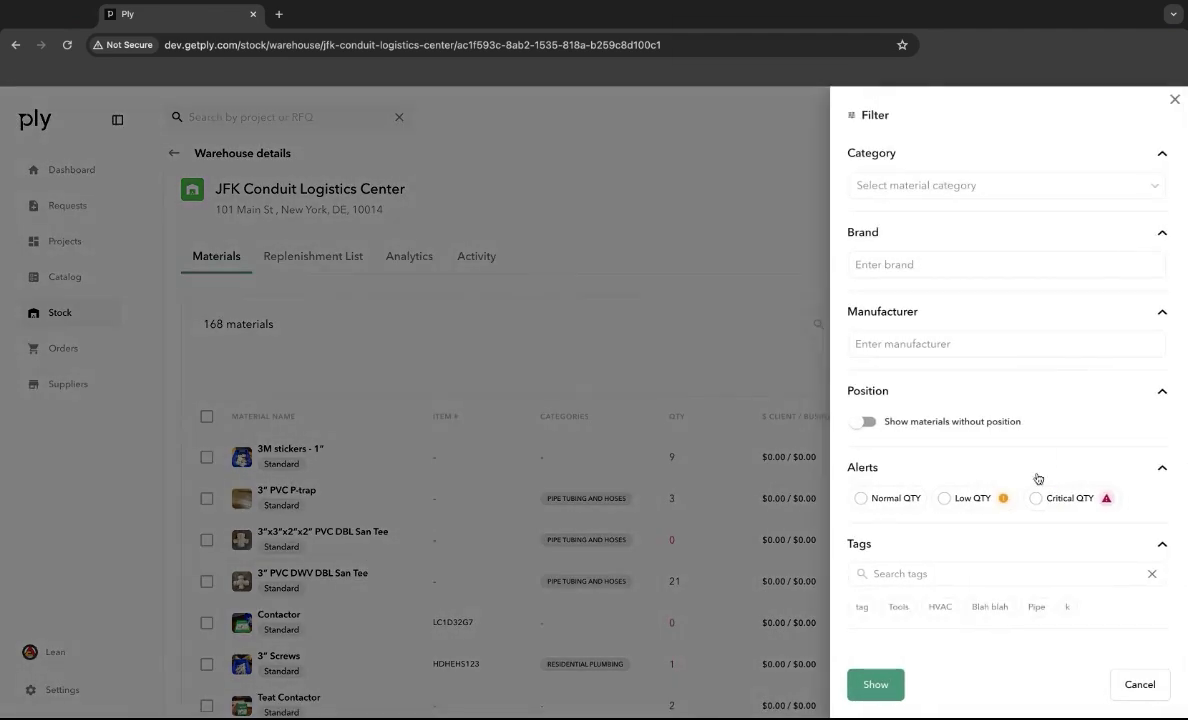
click(1050, 498)
click(875, 684)
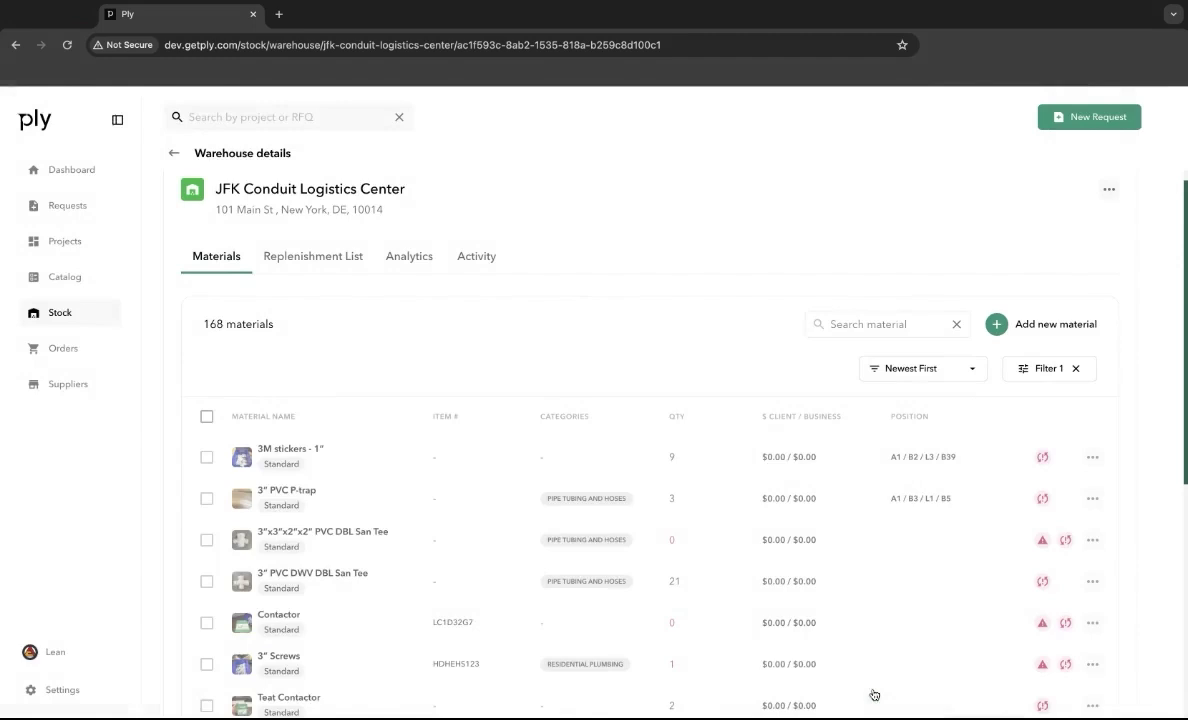
click(206, 416)
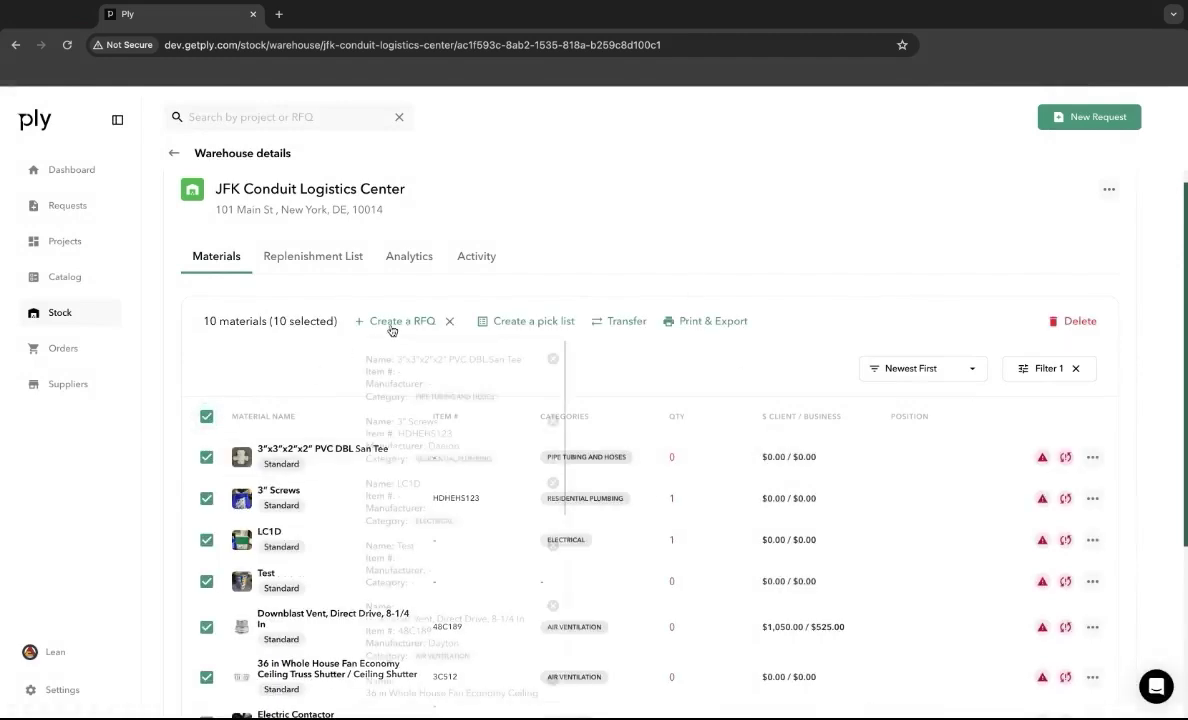
- Review the warehouse's replenishment list and select all the materials shown in it
click(336, 257)
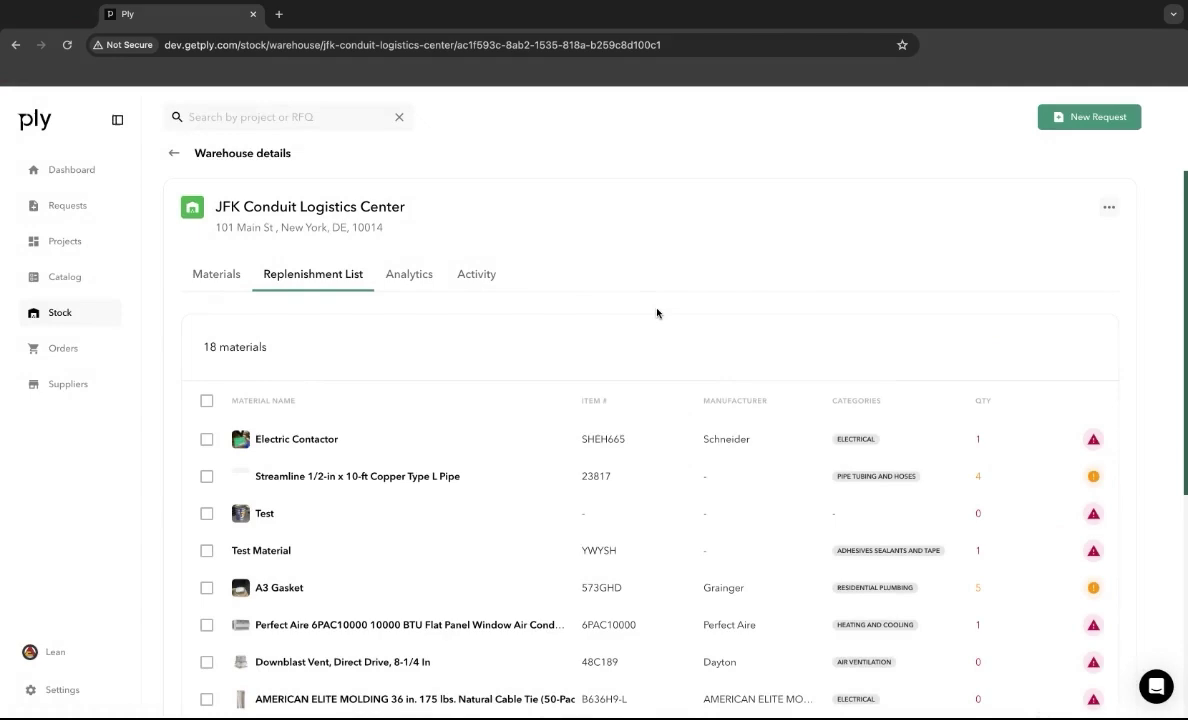
scroll(583, 345, down, 5)
scroll(560, 344, up, 5)
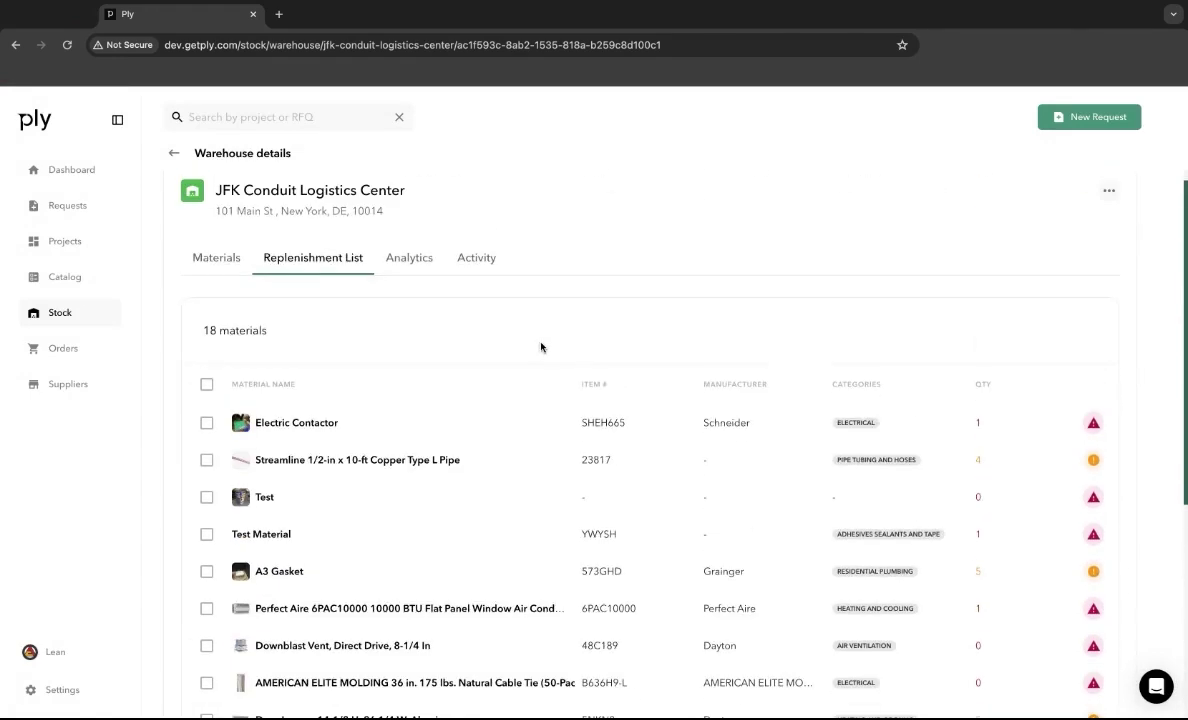
click(206, 384)
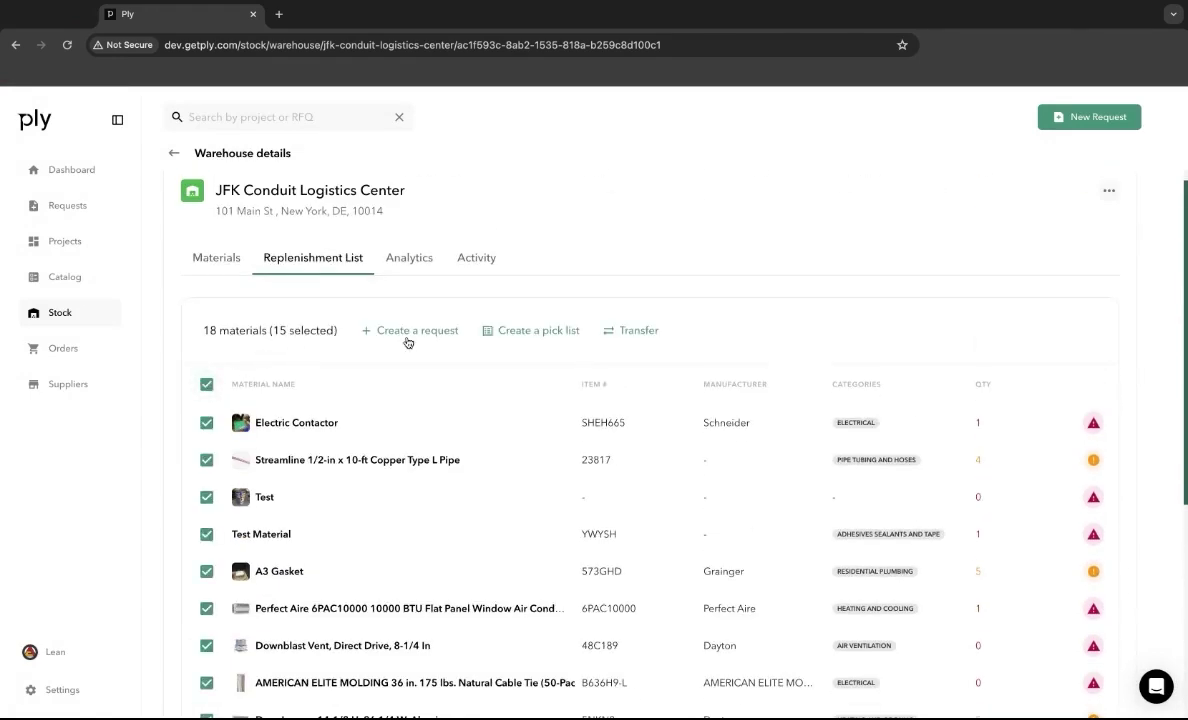
- Leave the warehouse and show the replenishment list of the Parks Chevrolet Kernersville truck
click(209, 250)
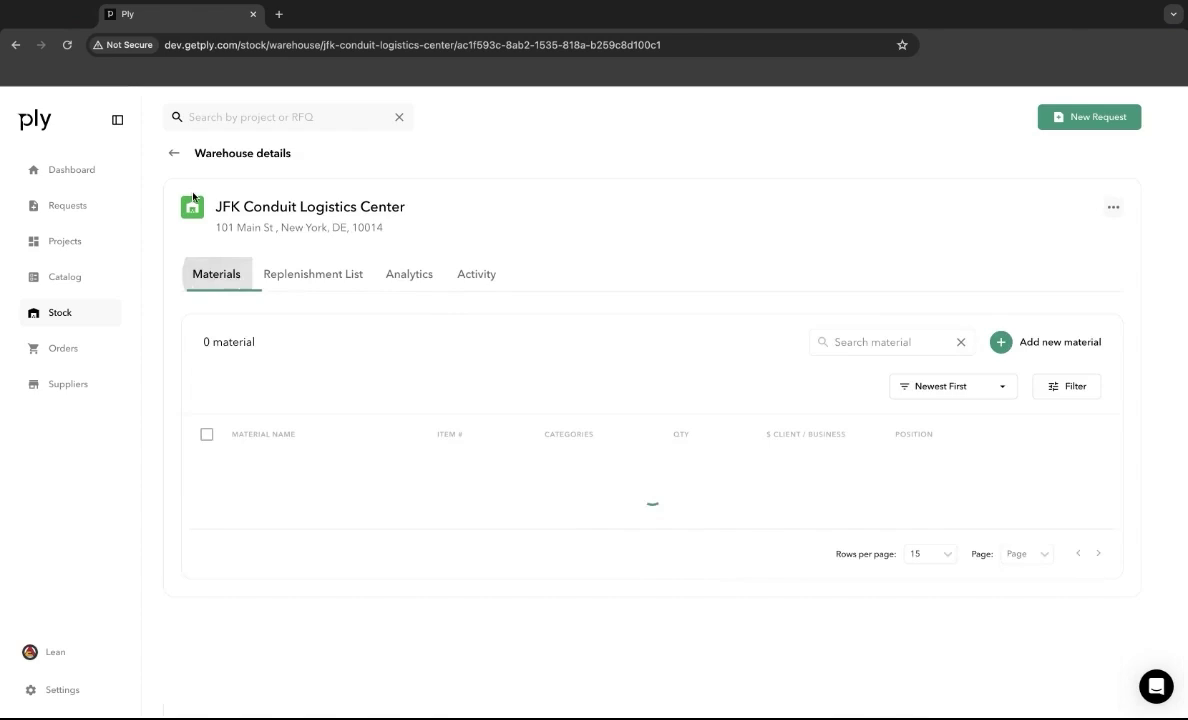
click(170, 153)
click(310, 187)
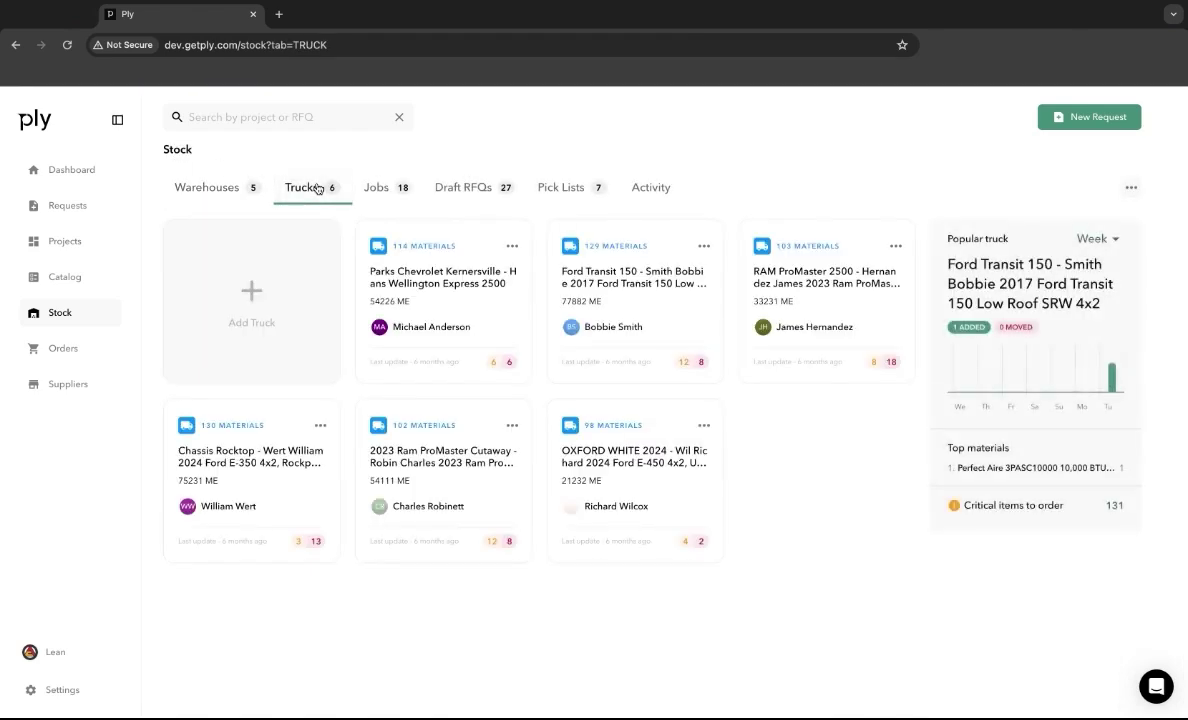
click(467, 322)
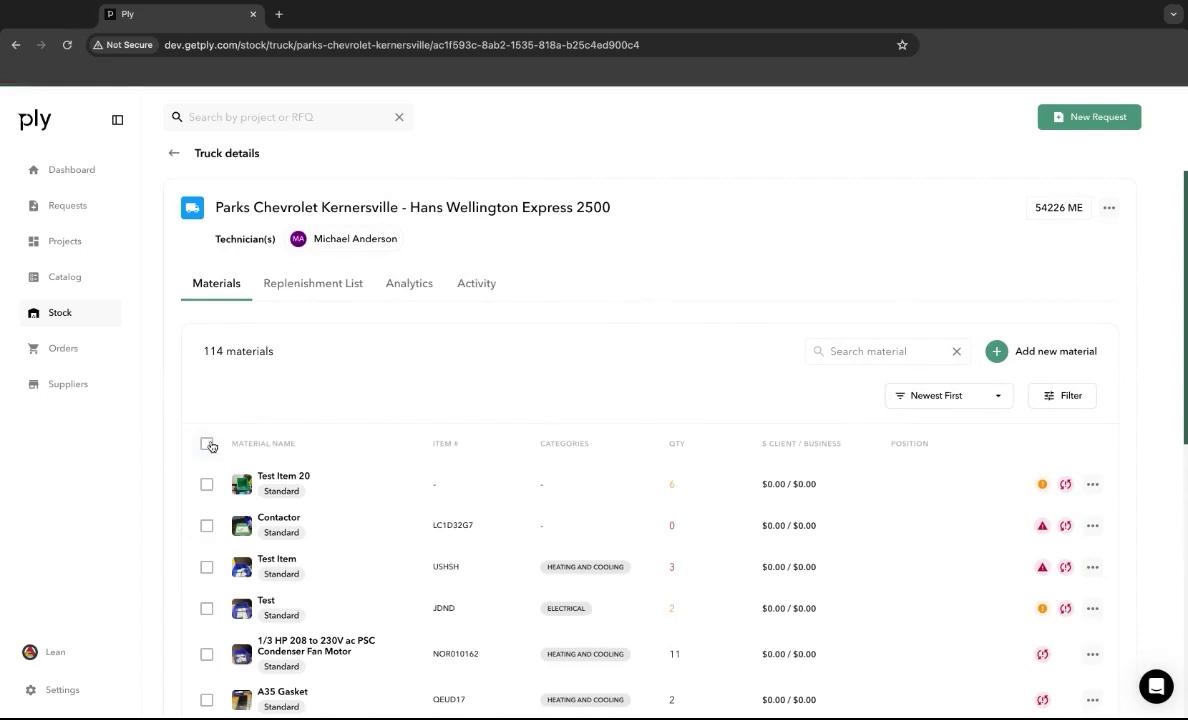
click(320, 289)
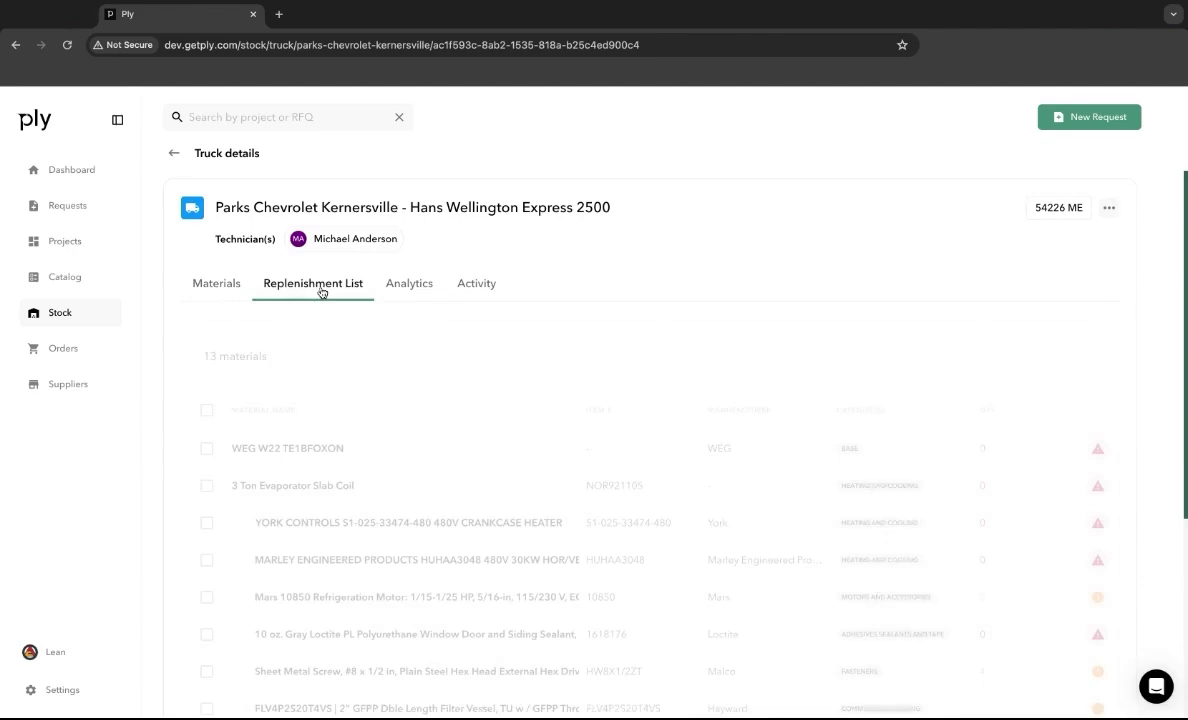
- Start a request from the truck's replenishment materials, leaving out the York crankcase heater and the Marley Engineered Products HUHAA3048
click(206, 409)
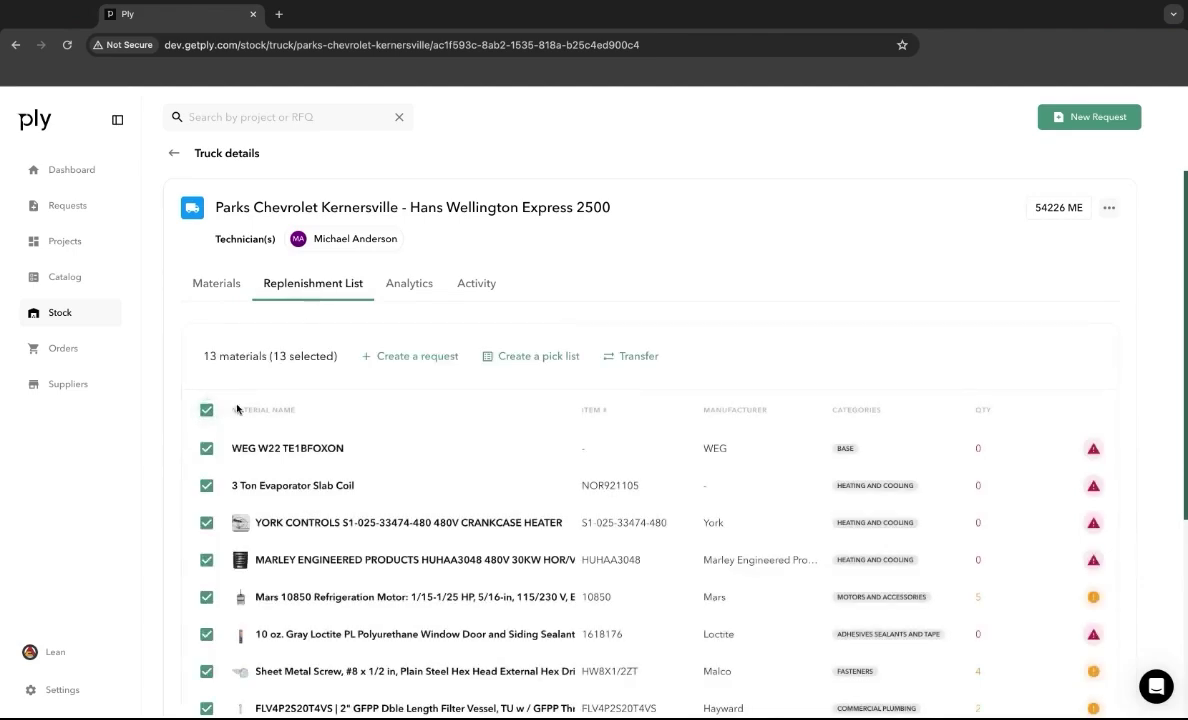
click(206, 522)
click(206, 559)
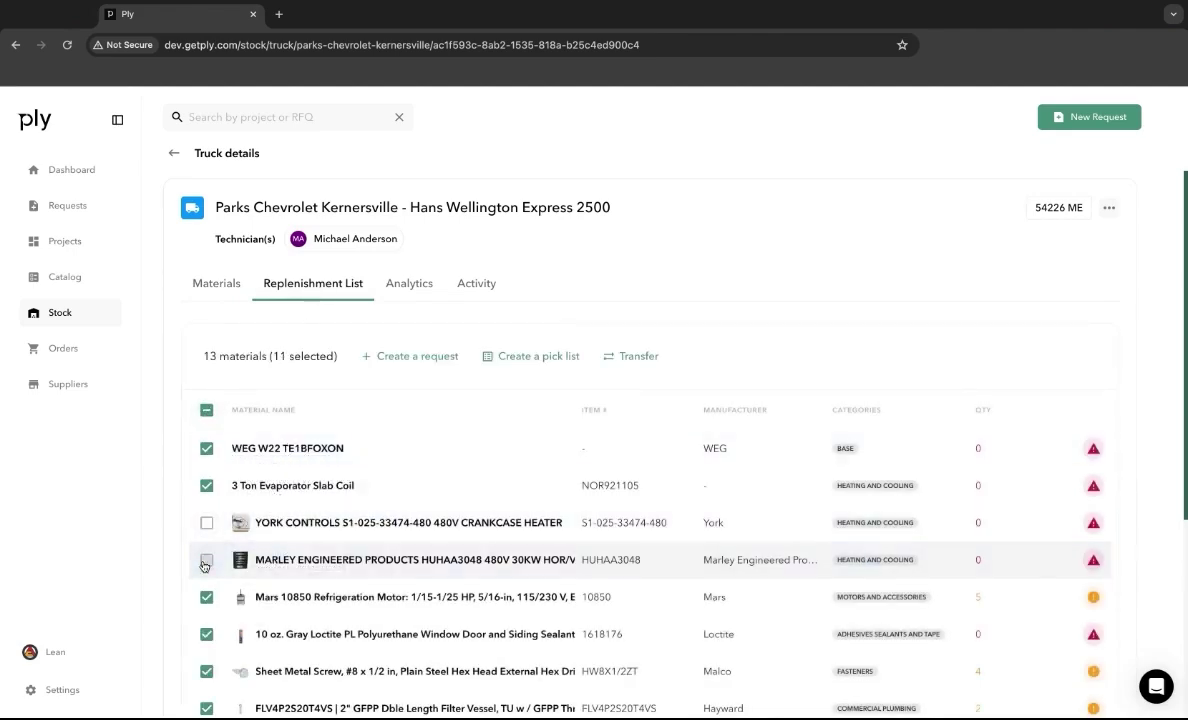
click(414, 360)
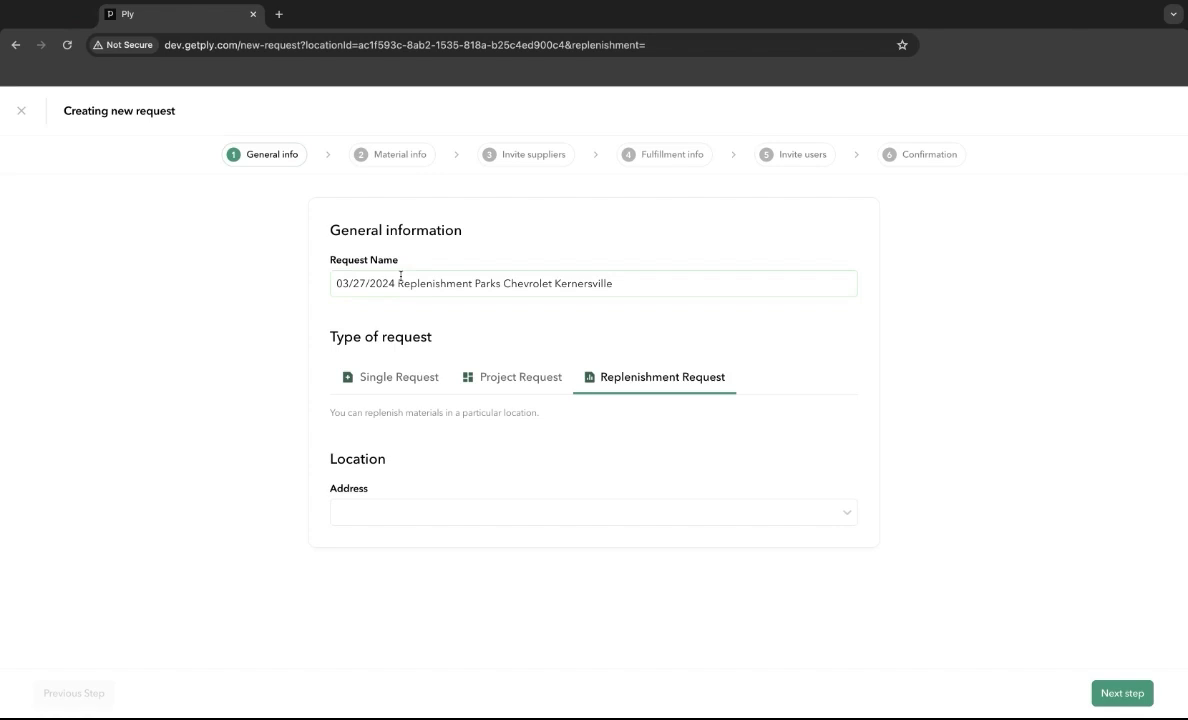
- Review the request name, try Brooklyn Navy Yard as the location, dismiss the warehouse edit form and quit the replenishment request
drag(400, 275, 322, 278)
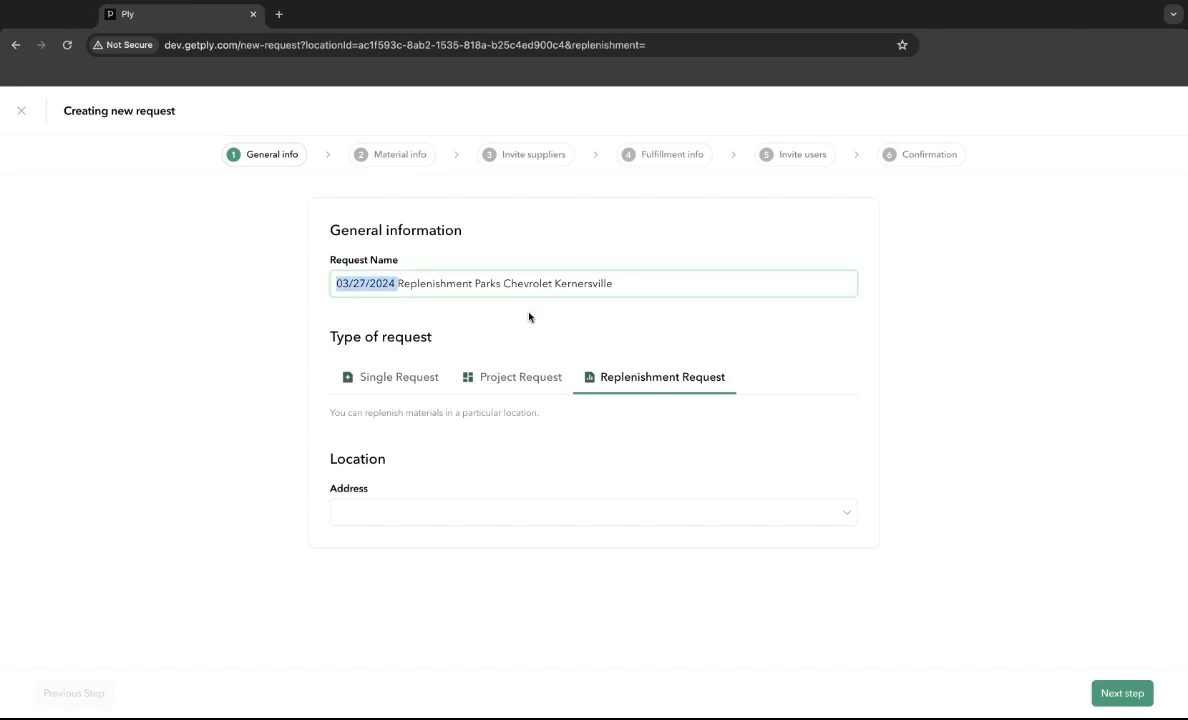
drag(474, 283, 662, 324)
click(671, 513)
click(671, 563)
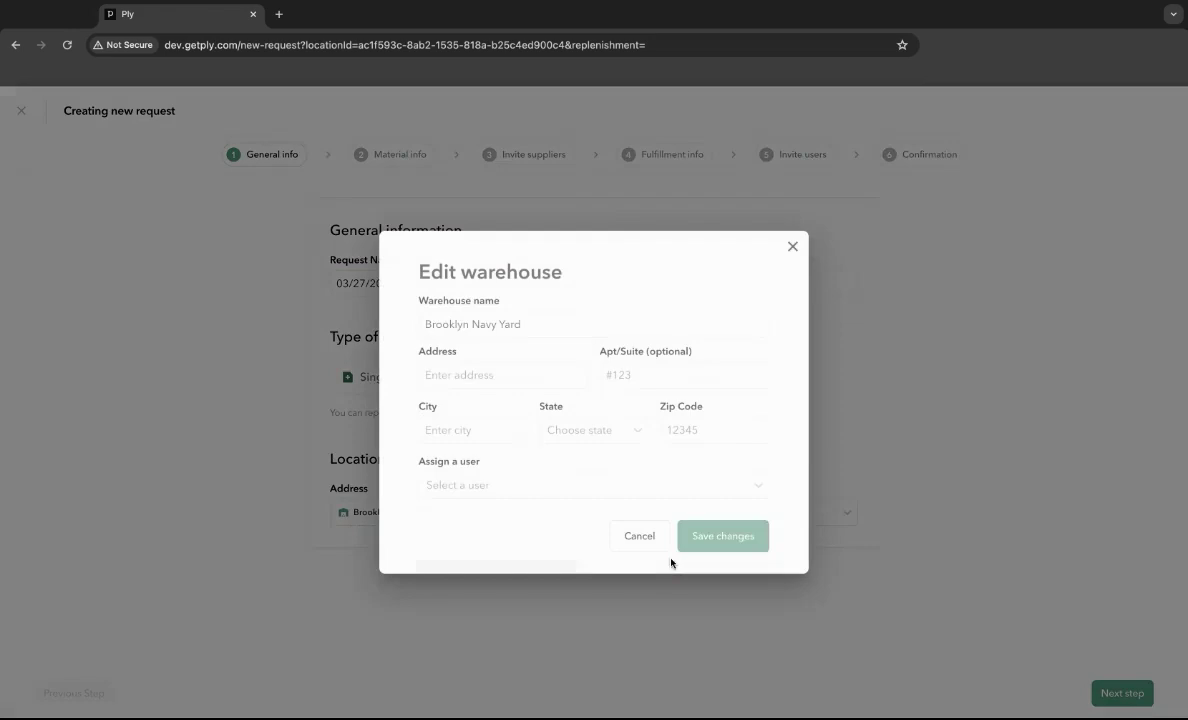
click(792, 247)
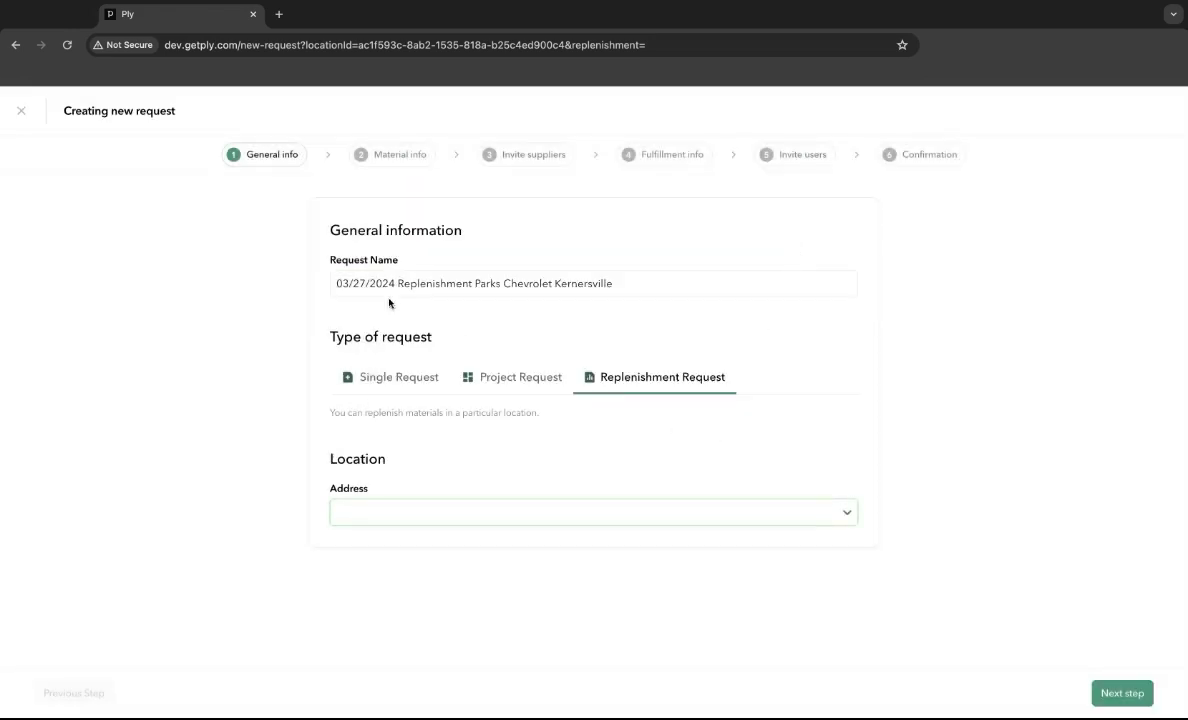
click(21, 110)
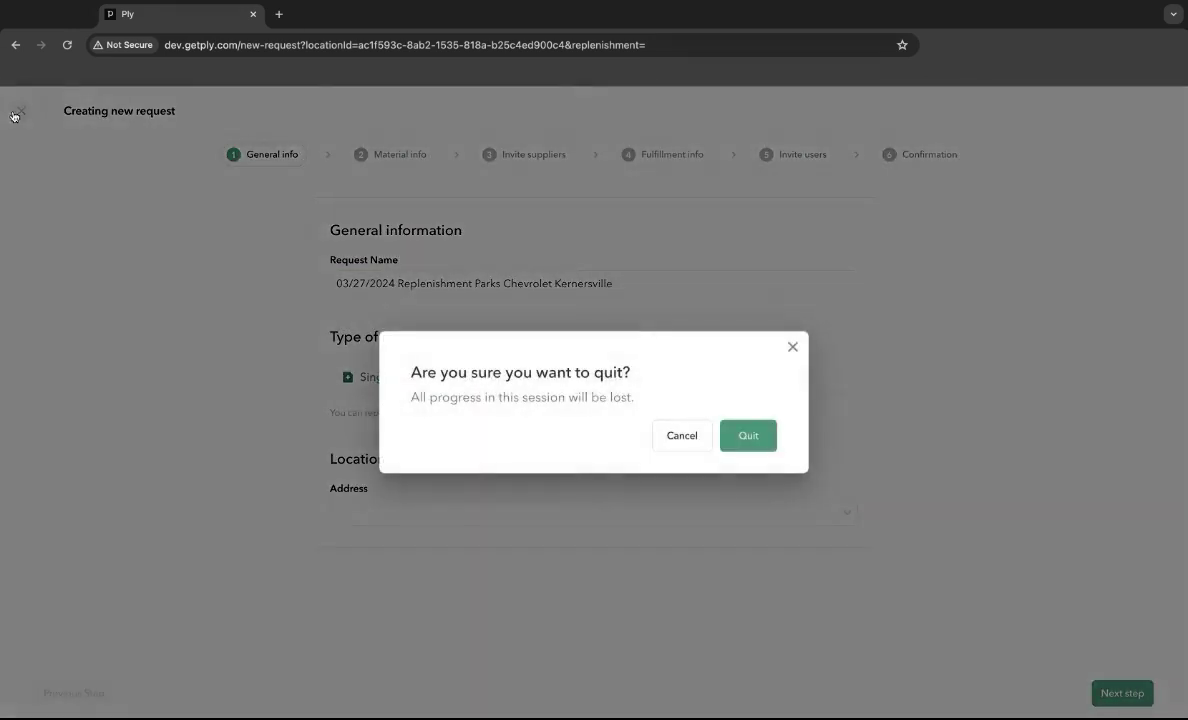
click(771, 445)
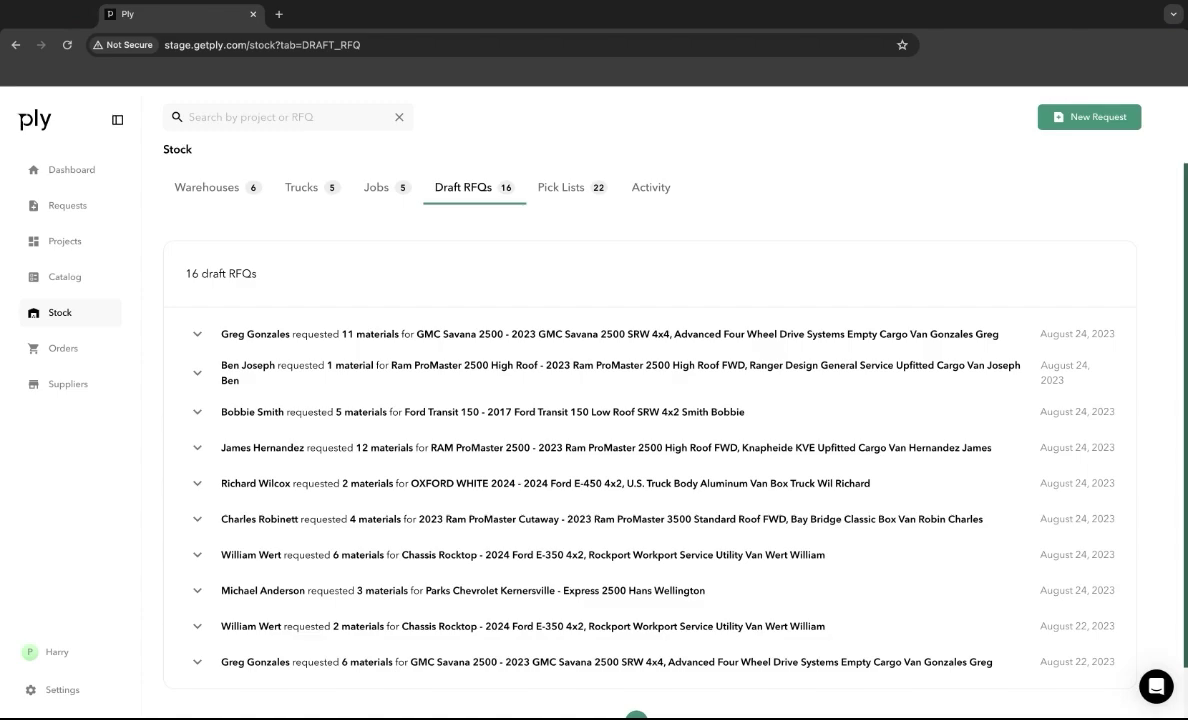
- Expand the draft RFQ for the GMC Savana 2500, review its requested materials and select them all
click(197, 334)
scroll(464, 432, down, 2)
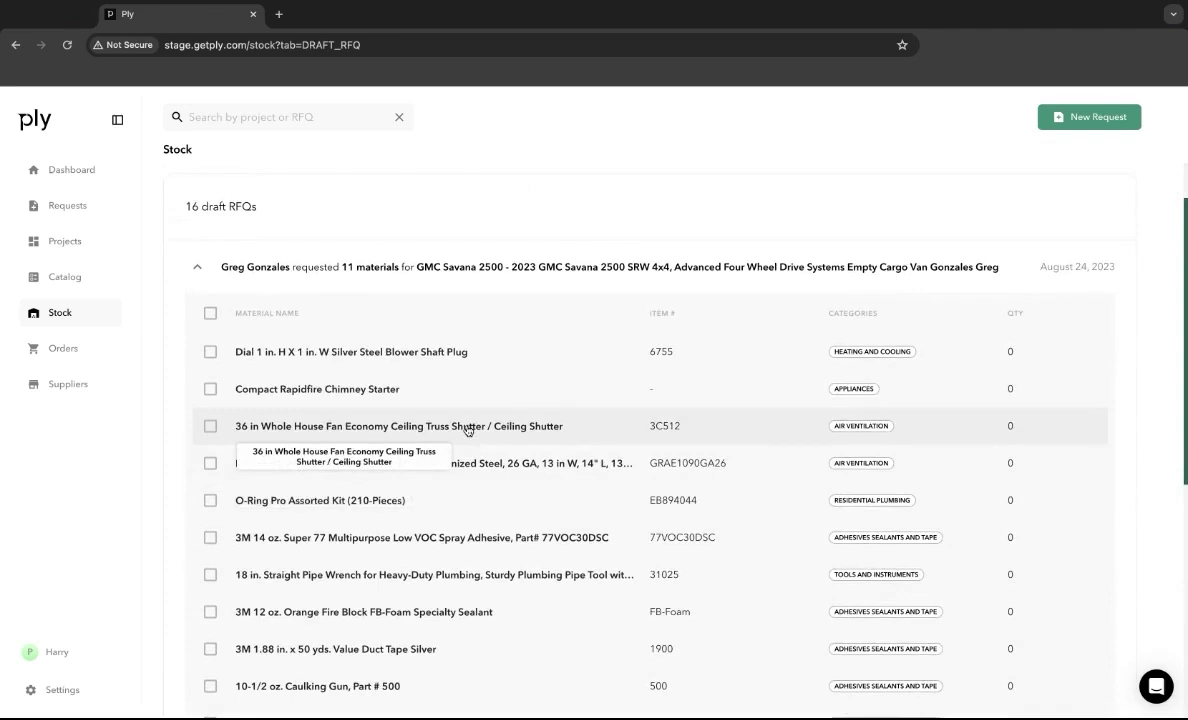
scroll(467, 427, down, 2)
scroll(300, 480, up, 1)
click(210, 264)
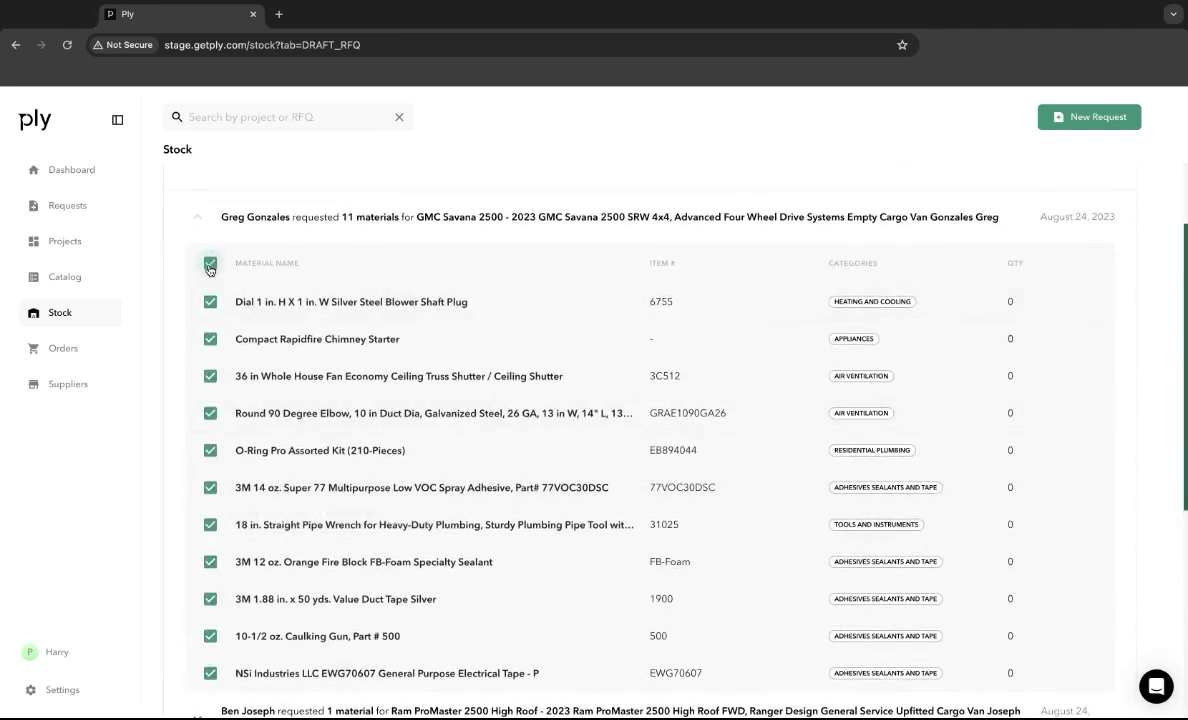
scroll(210, 525, up, 1)
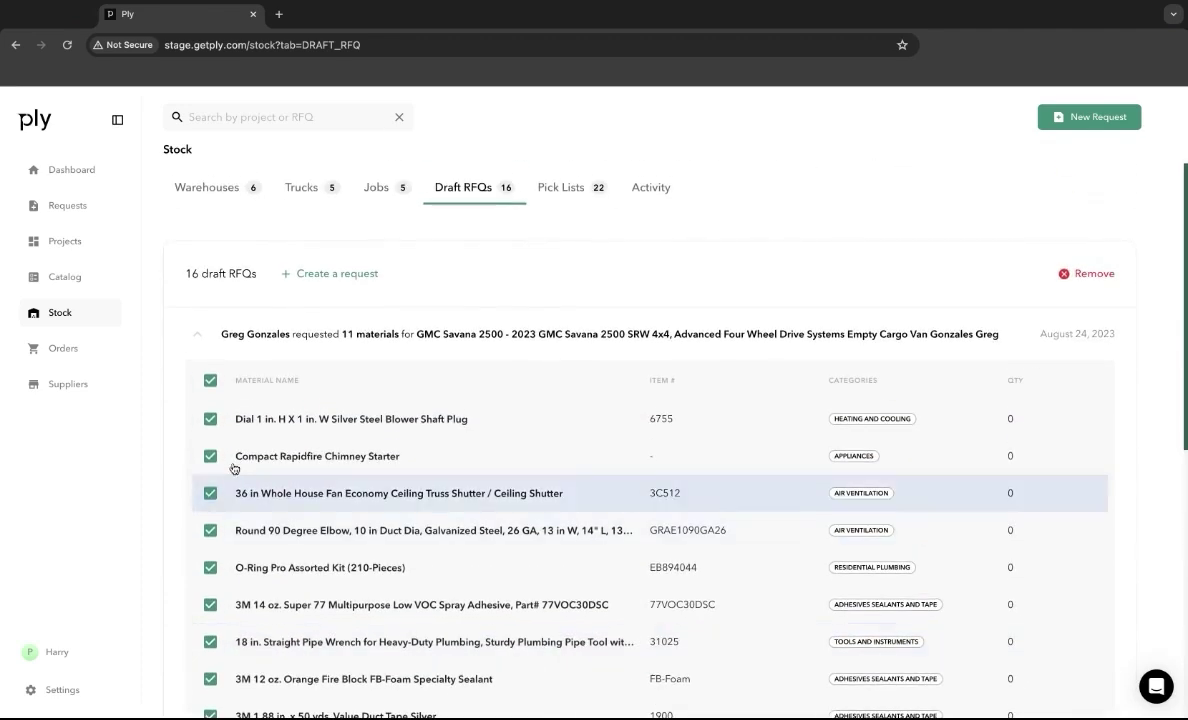